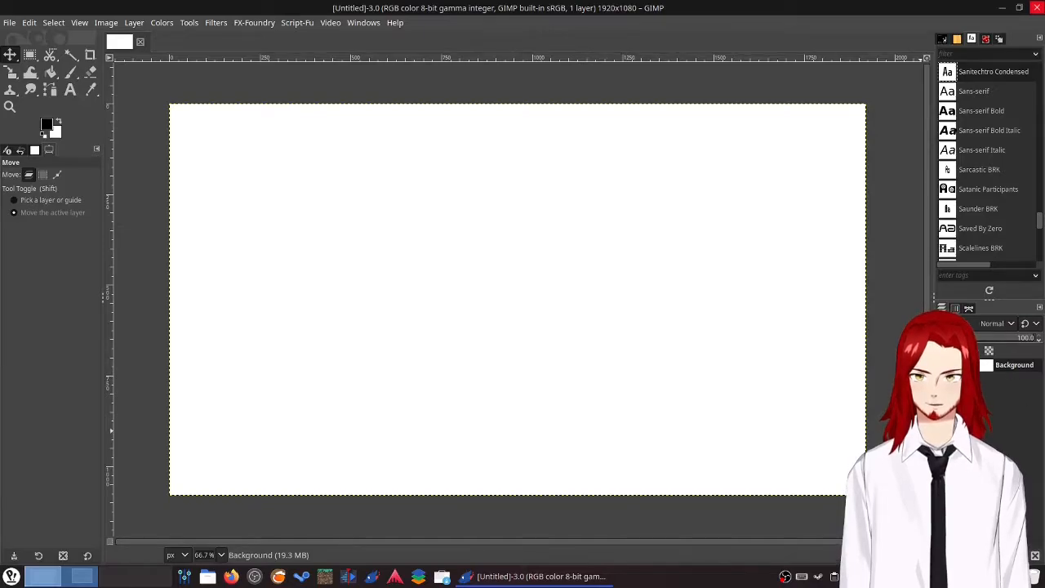
Add a new transparent layer to the image and delete the white Background layer
key("ctrl+shift+n")
key("Return")
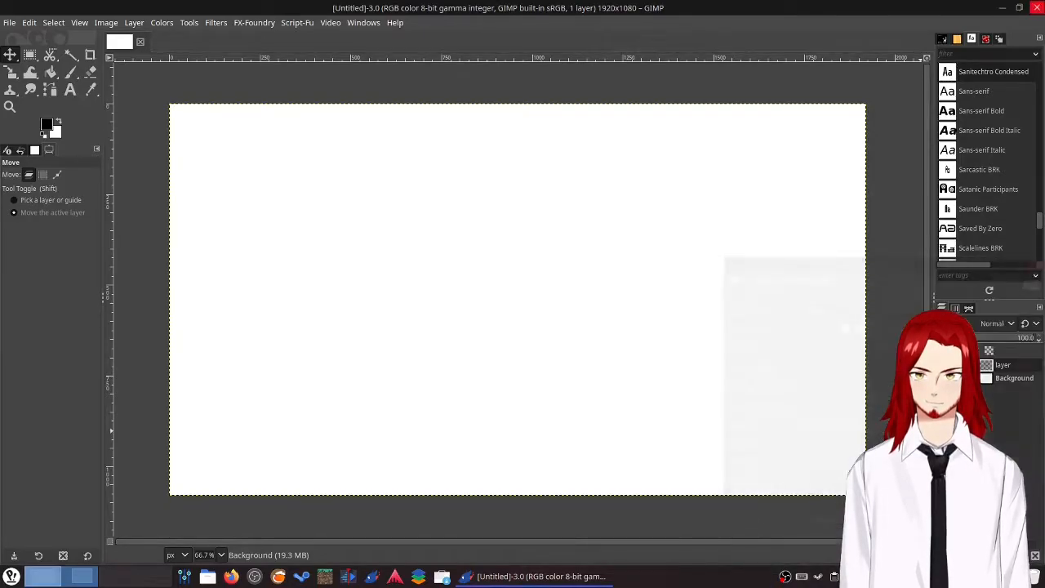
left_click(990, 380)
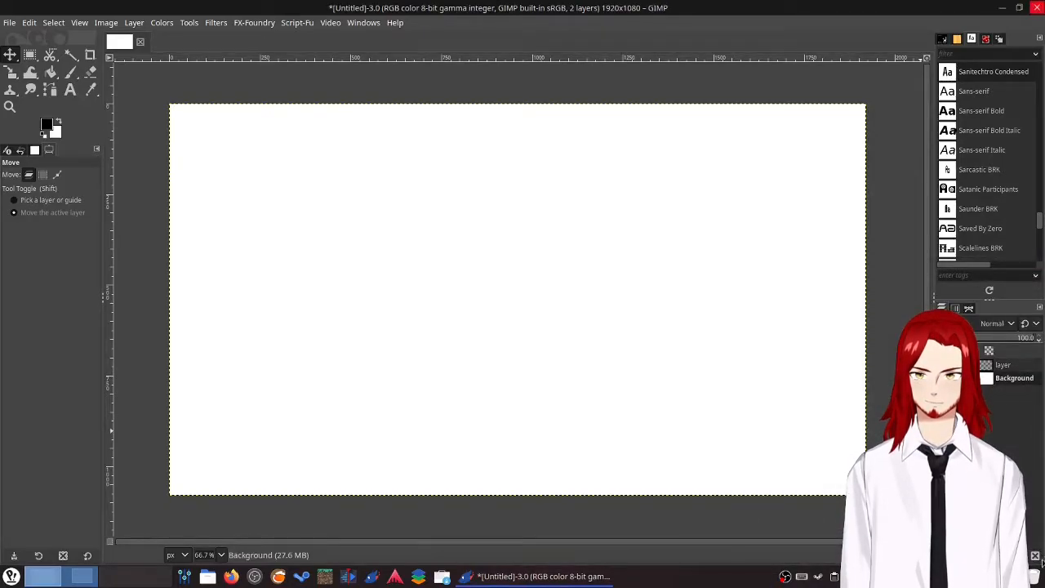
left_click(1035, 556)
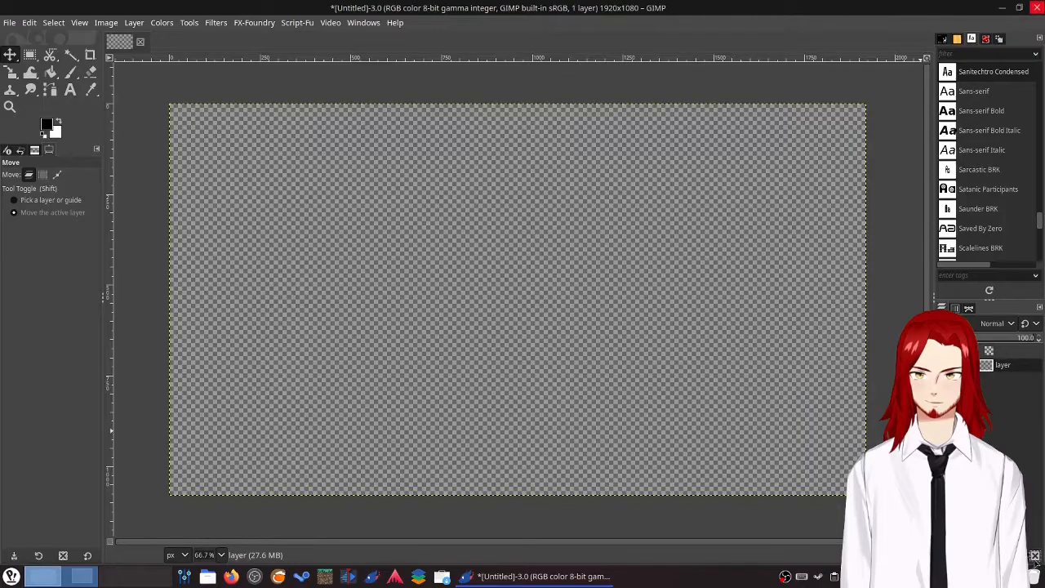
Bring swirl-grey.xcf from the Thumbnails folder in the Dolphin file manager into the GIMP image as new layers
left_click(209, 578)
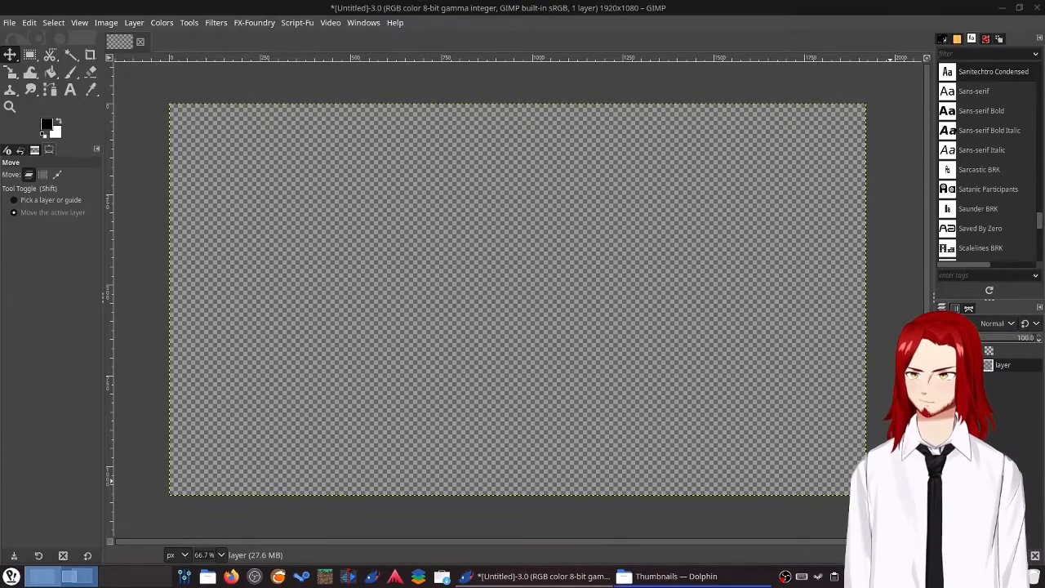
left_click_drag(1044, 326, 369, 64)
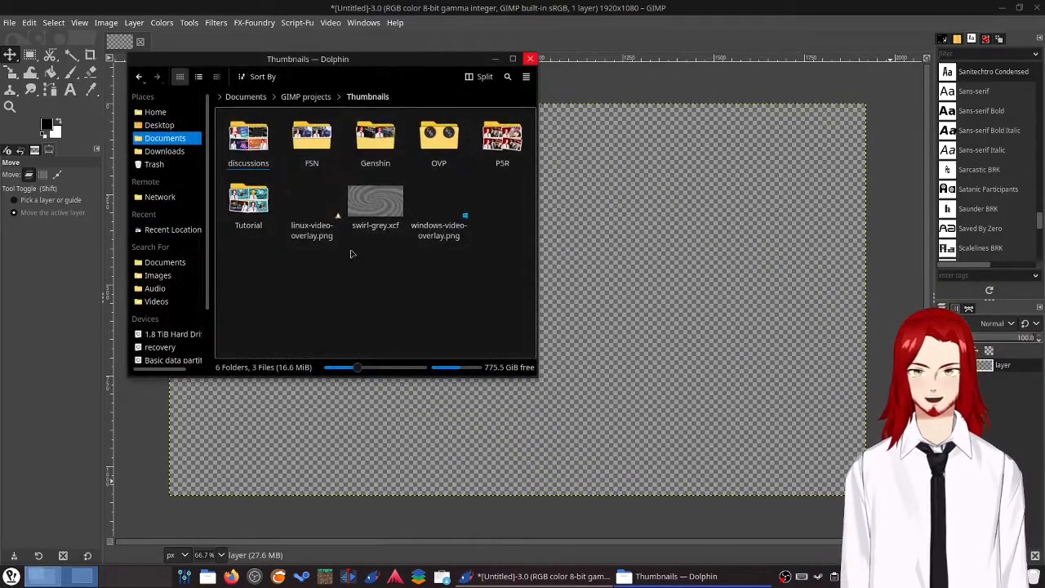
left_click(398, 224)
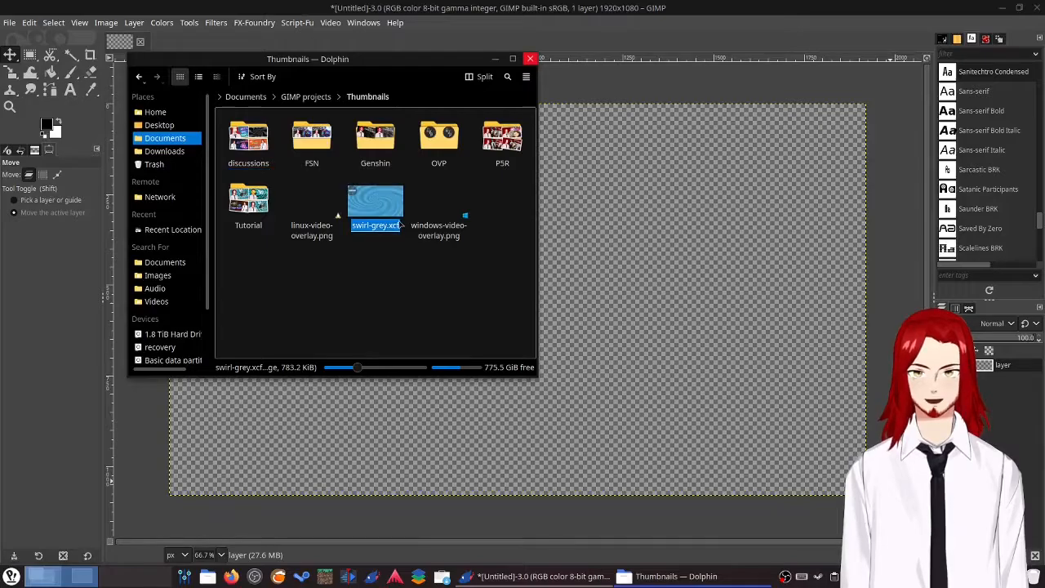
left_click_drag(376, 204, 747, 188)
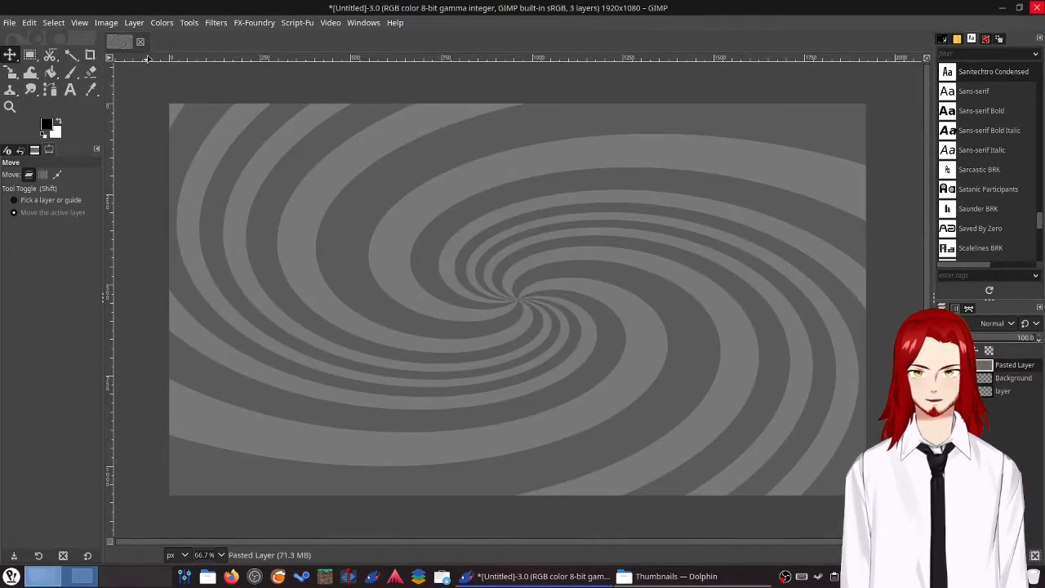
Delete the two empty layers beneath the pasted swirl, Background and layer
left_click(1009, 379)
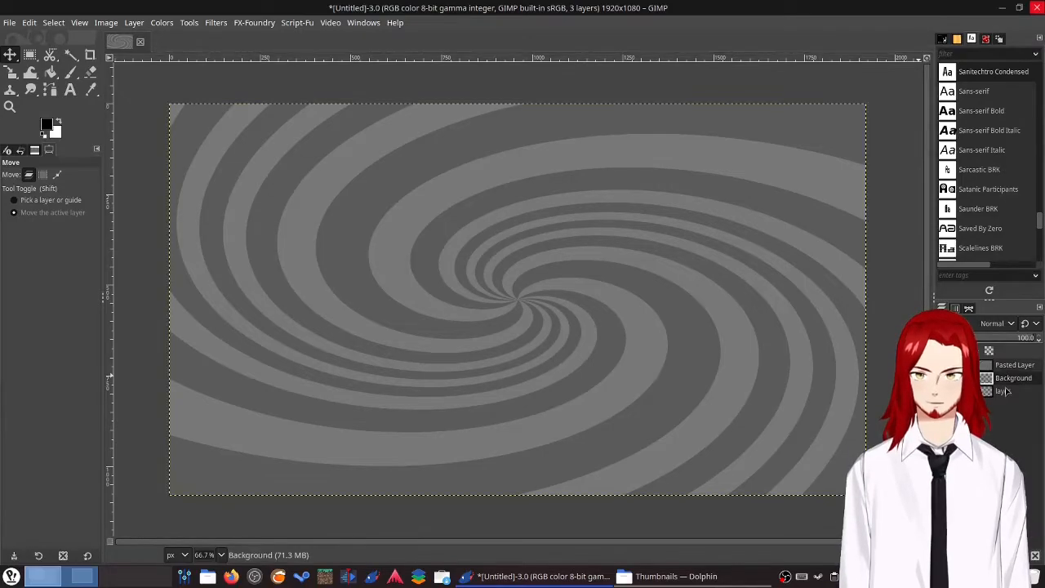
left_click(1006, 392)
left_click(1033, 559)
left_click(1033, 558)
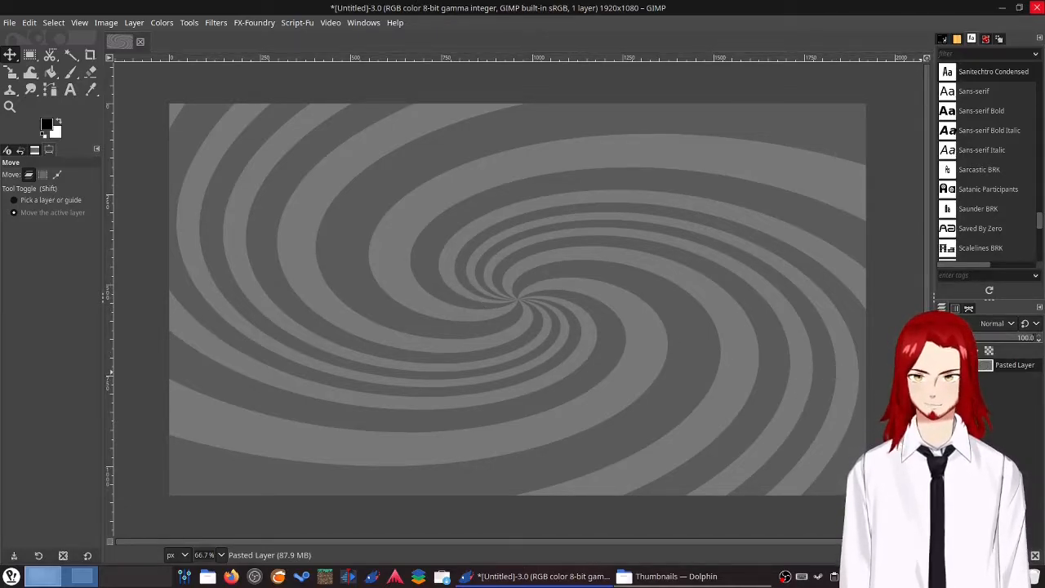
Add a transparent 1920 x 1080 layer above the swirl and set the foreground color to brown 6e3e26
key("ctrl+shift+n")
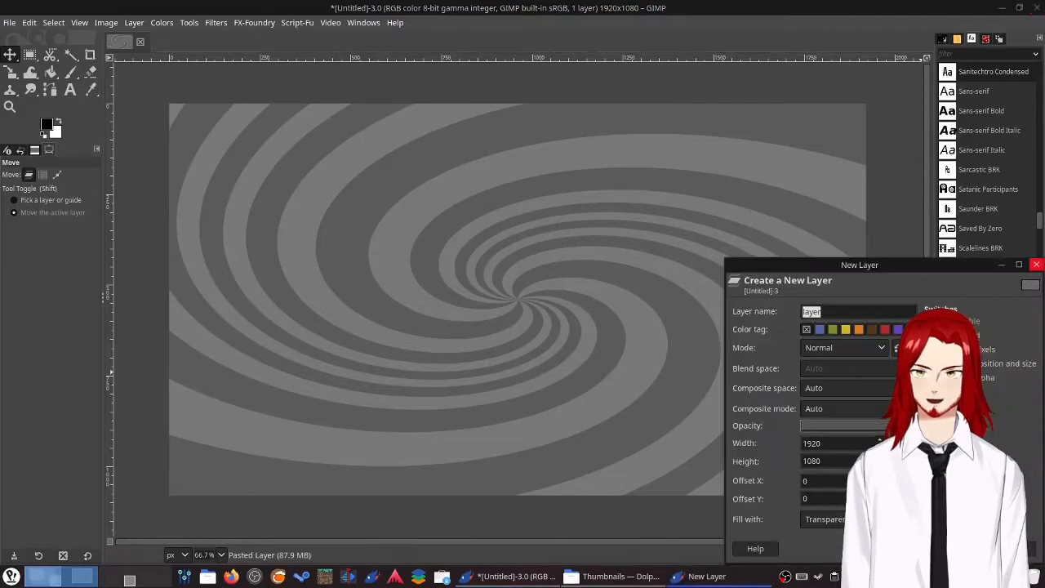
key("Return")
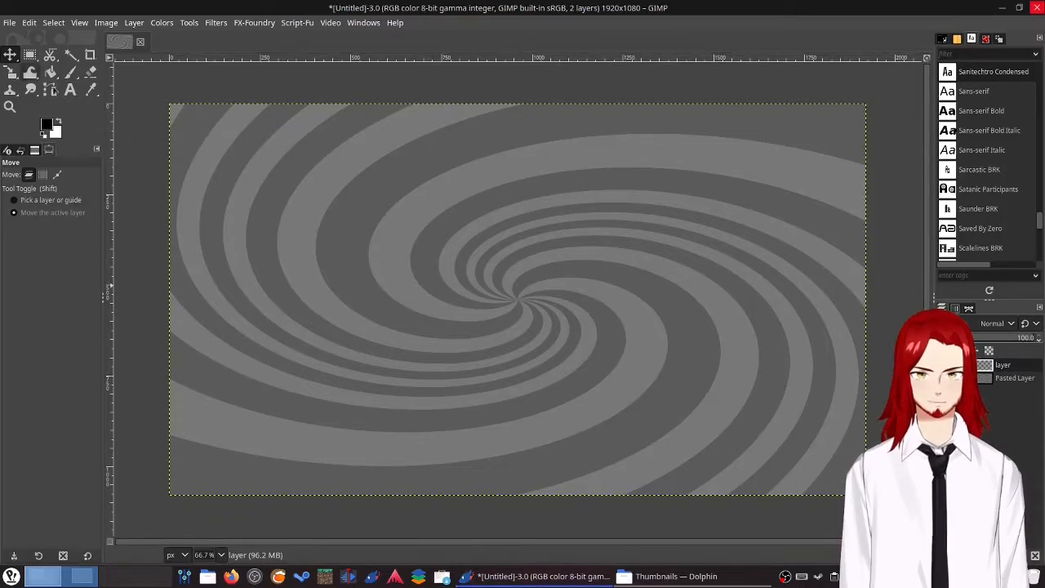
left_click(44, 127)
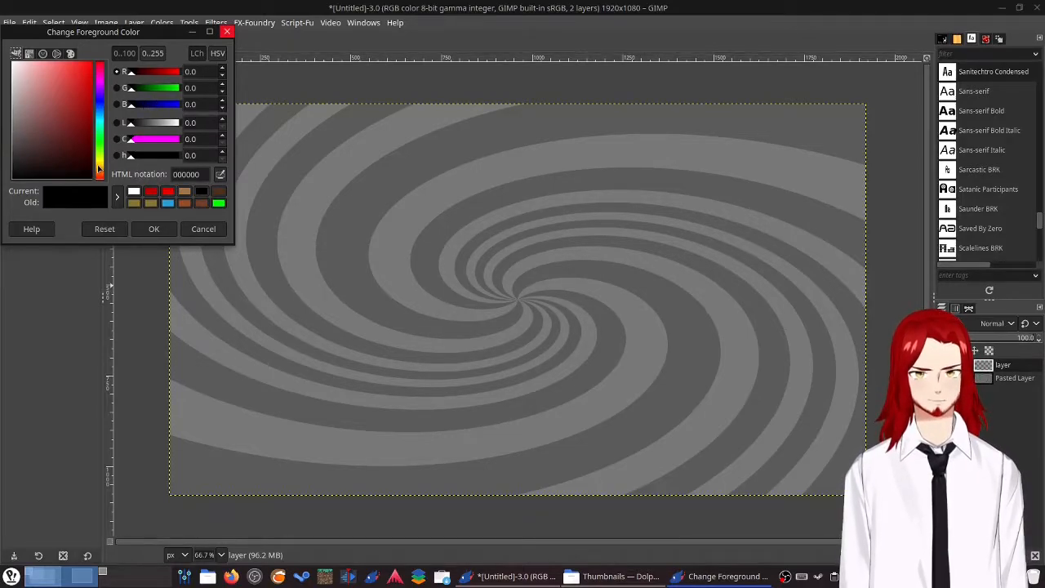
left_click_drag(99, 164, 104, 171)
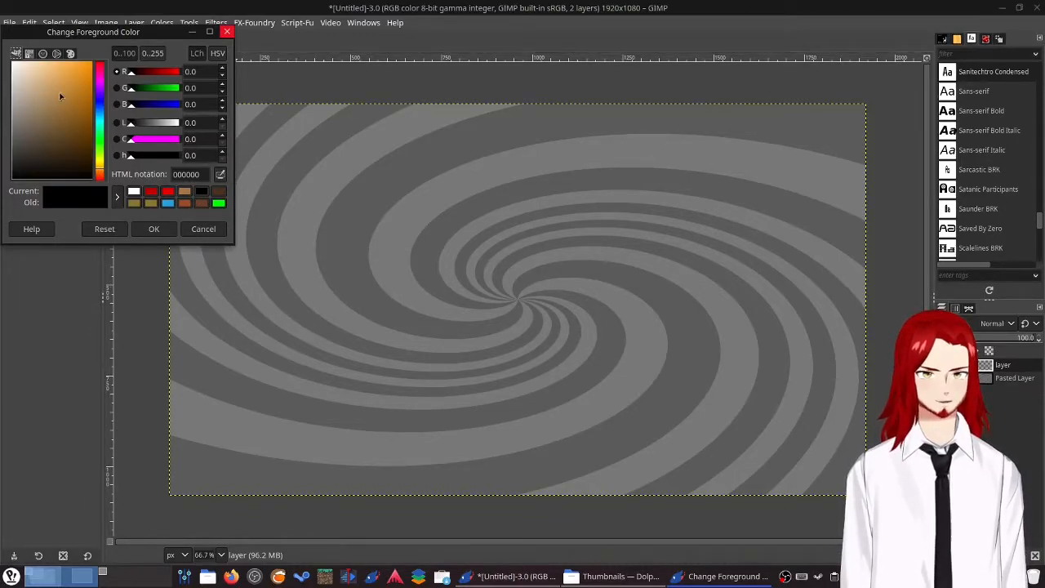
left_click_drag(71, 124, 61, 148)
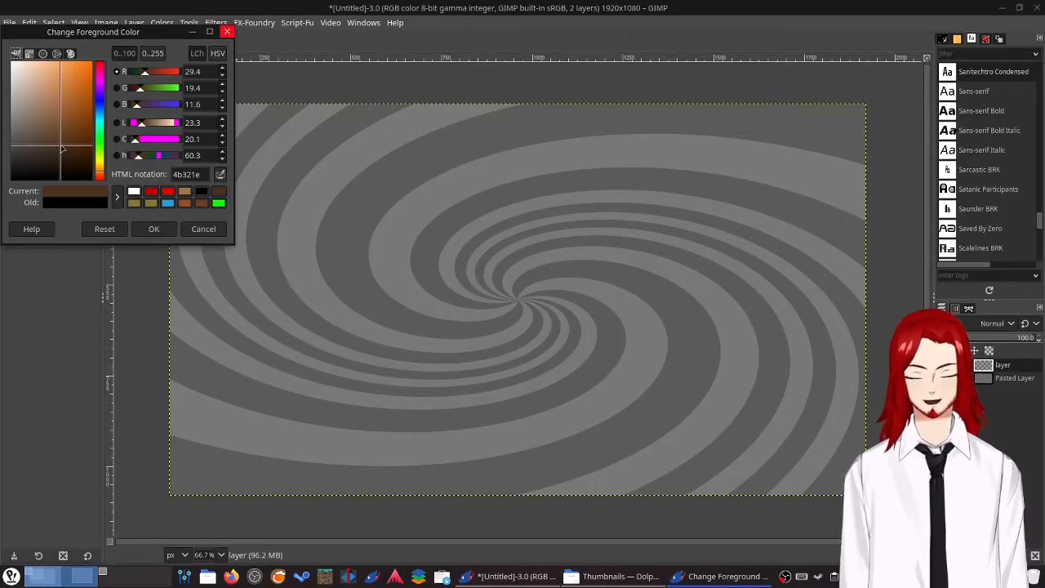
left_click_drag(61, 147, 58, 148)
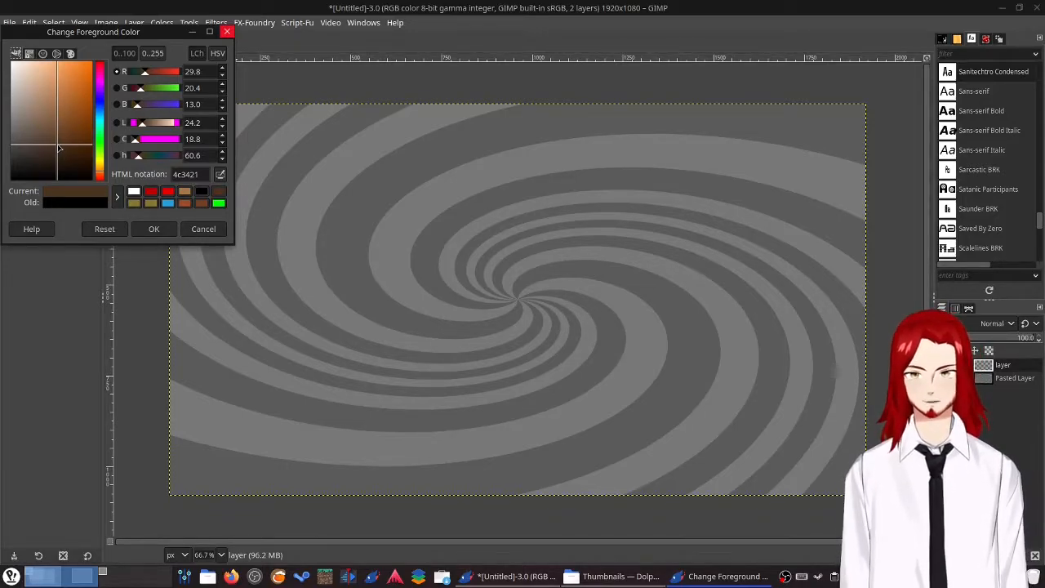
left_click(59, 148)
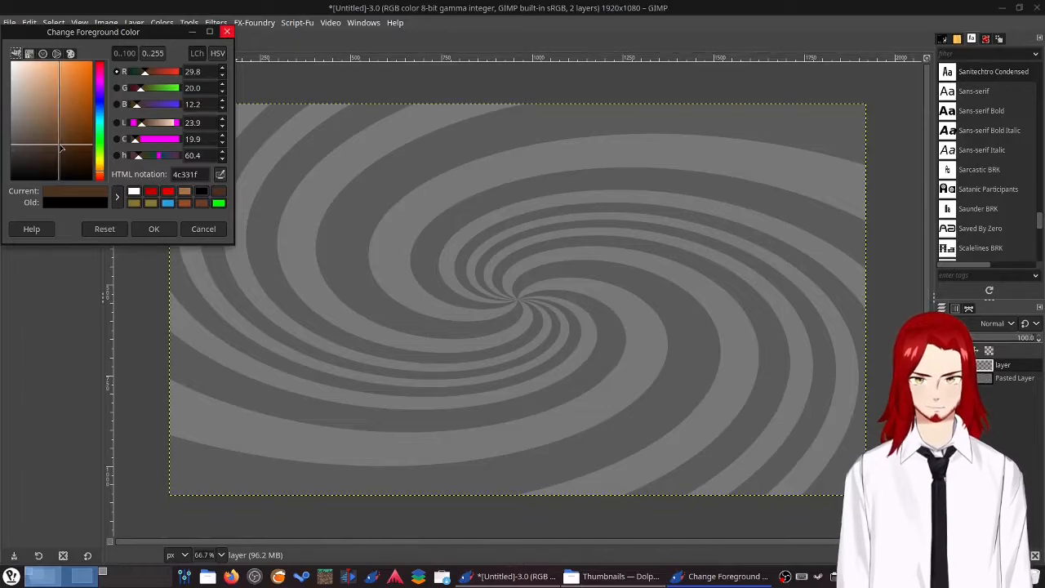
left_click(203, 206)
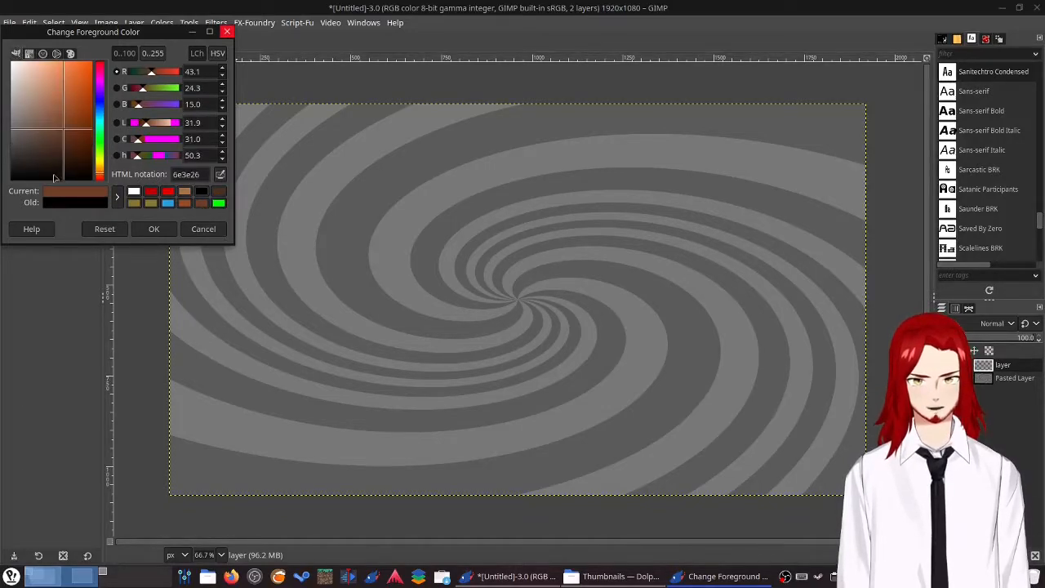
left_click(168, 228)
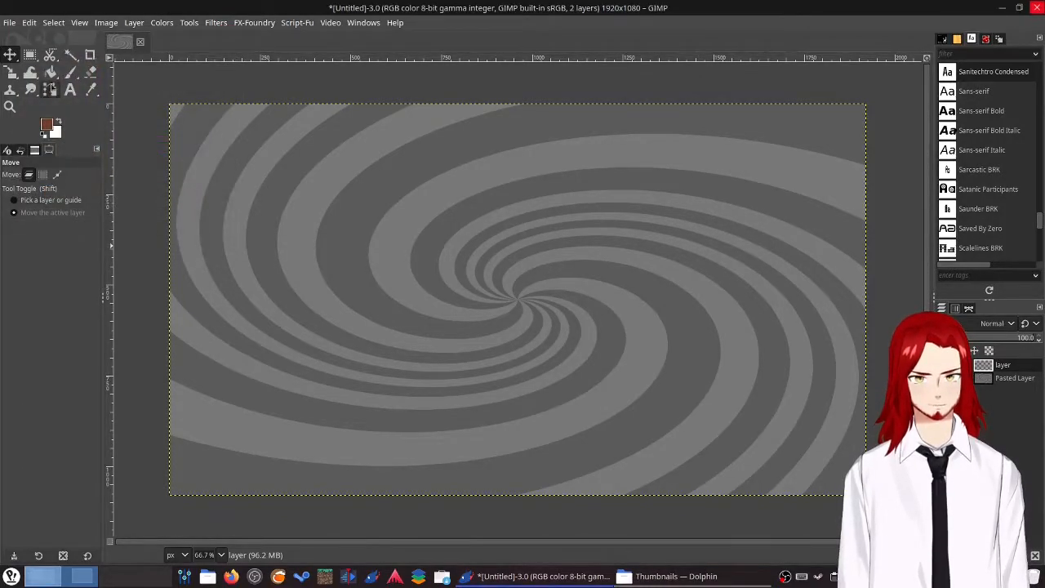
Bucket-fill the new layer with the brown foreground color and set its blend mode to Multiply
left_click(51, 71)
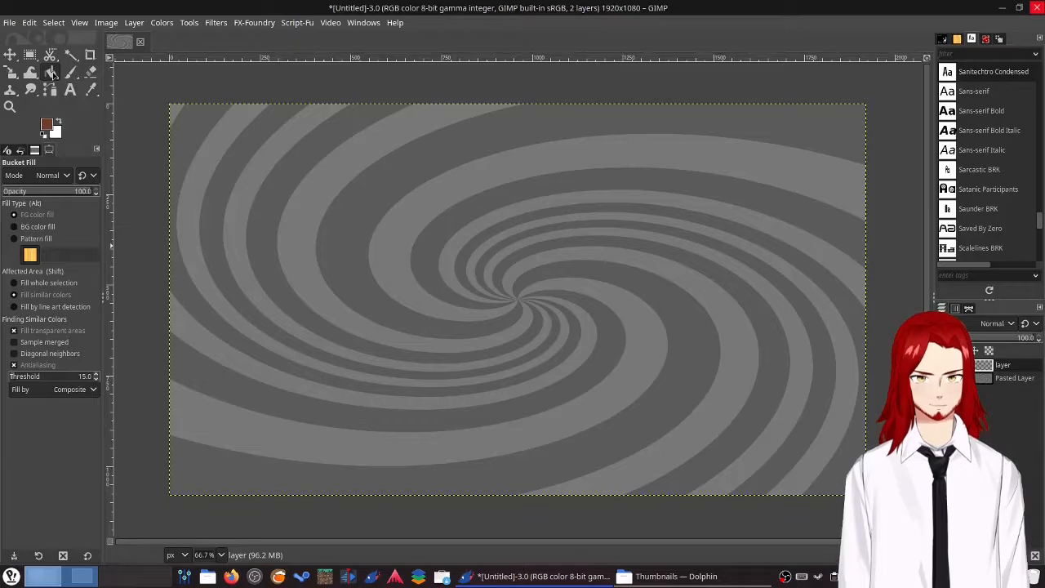
left_click(626, 217)
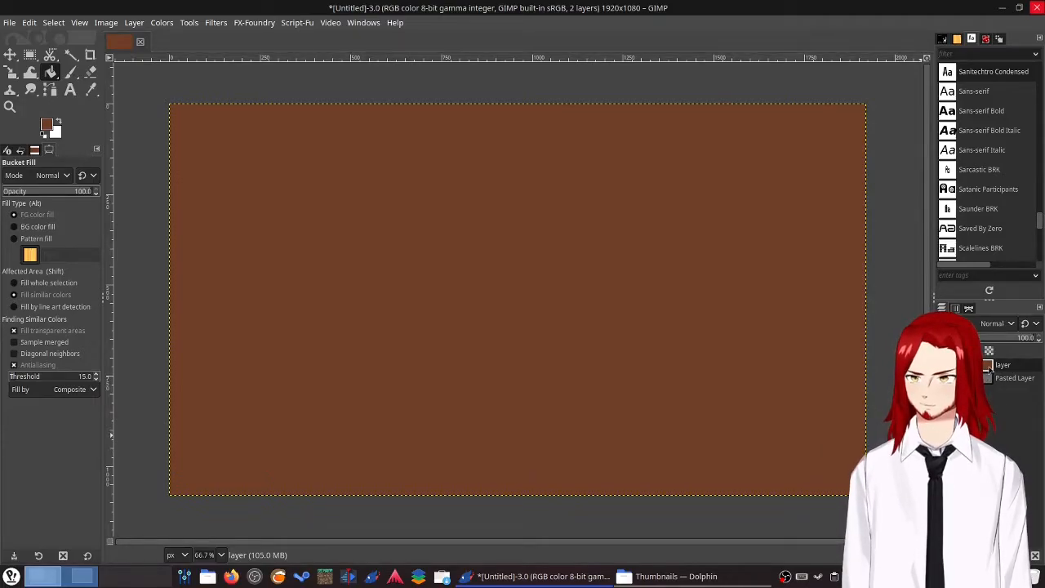
double_click(989, 366)
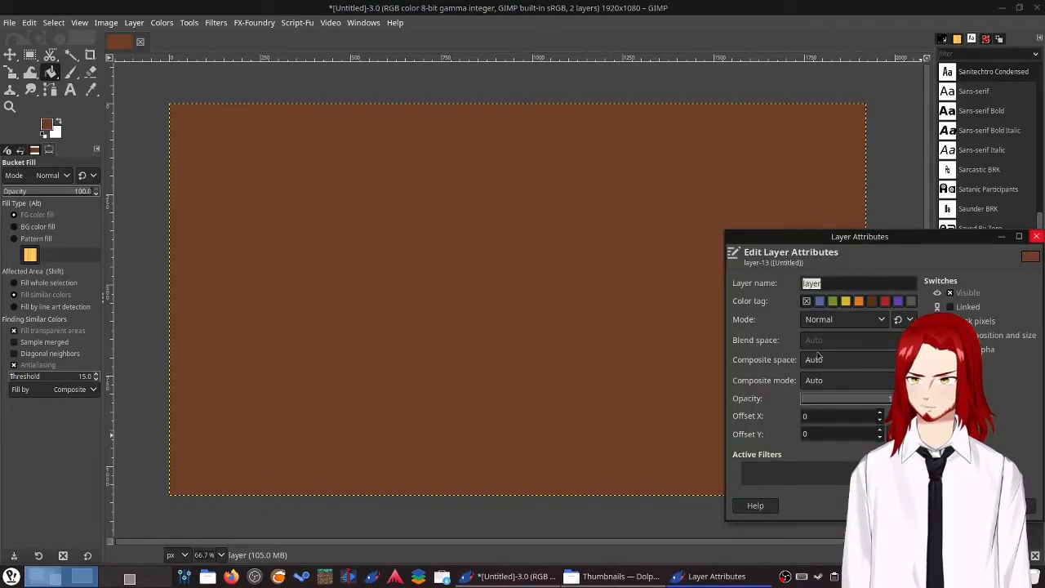
left_click(837, 322)
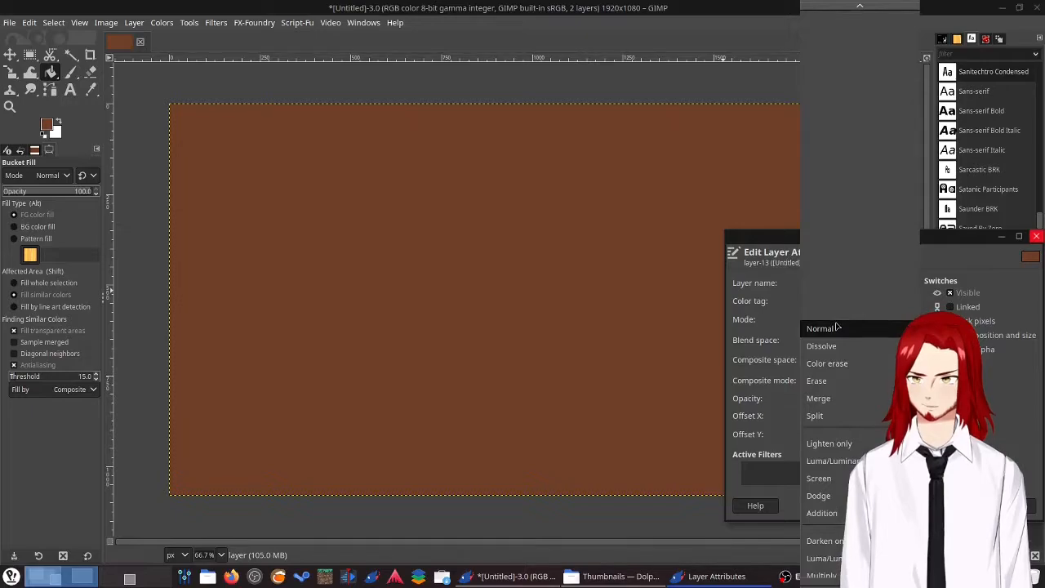
scroll(849, 351, "down", 4)
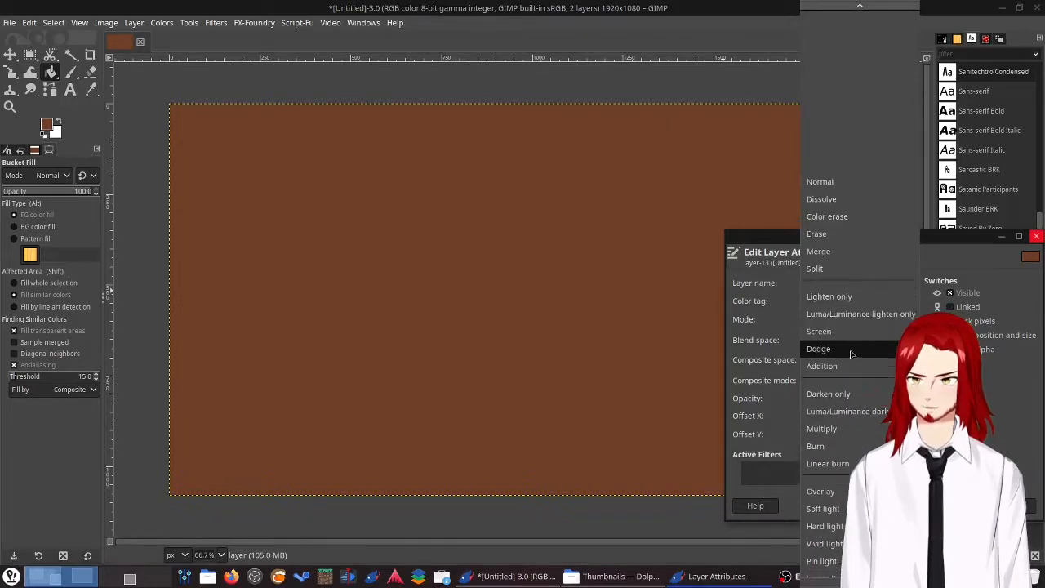
left_click(836, 414)
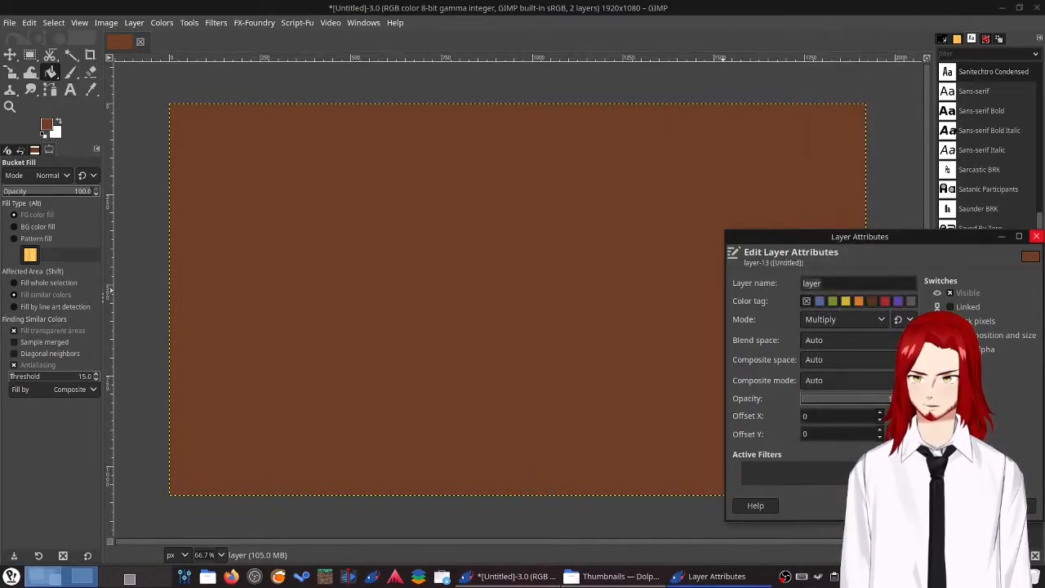
left_click(1012, 505)
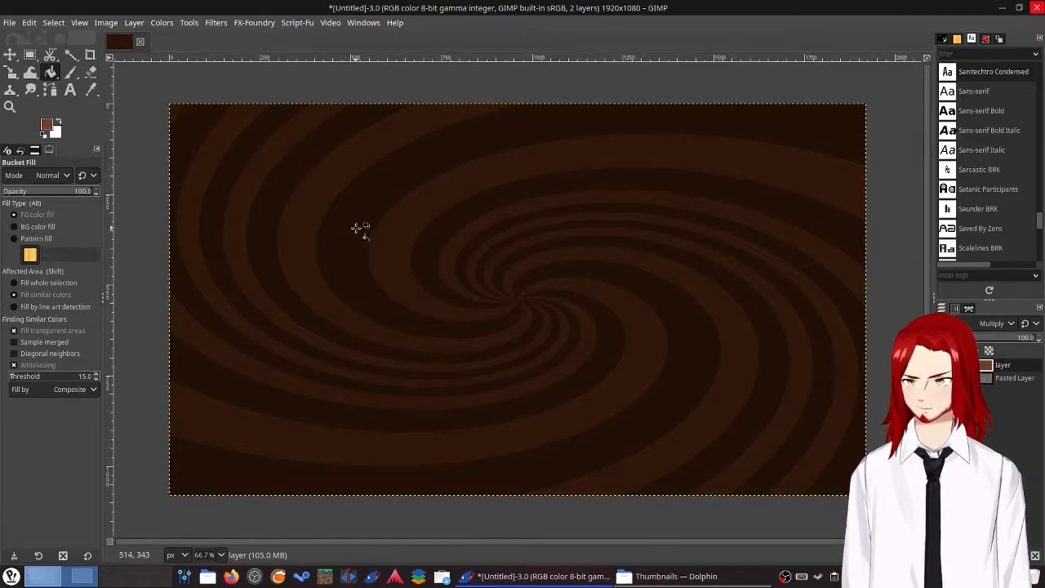
Adjust the brown layer with Hue-Saturation, setting lightness to 31.9 and saturation to 0.6
left_click(984, 379)
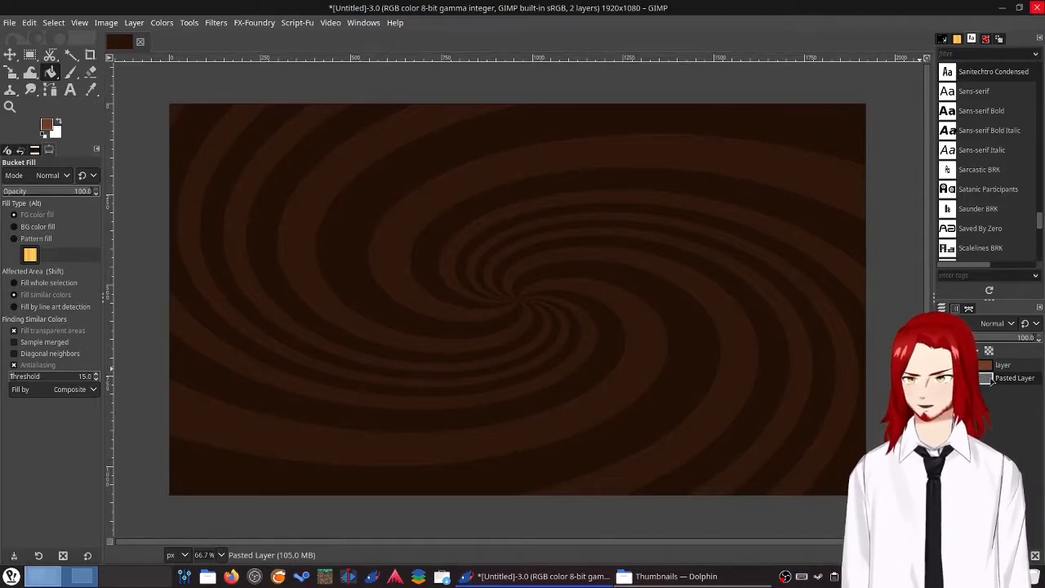
left_click(983, 366)
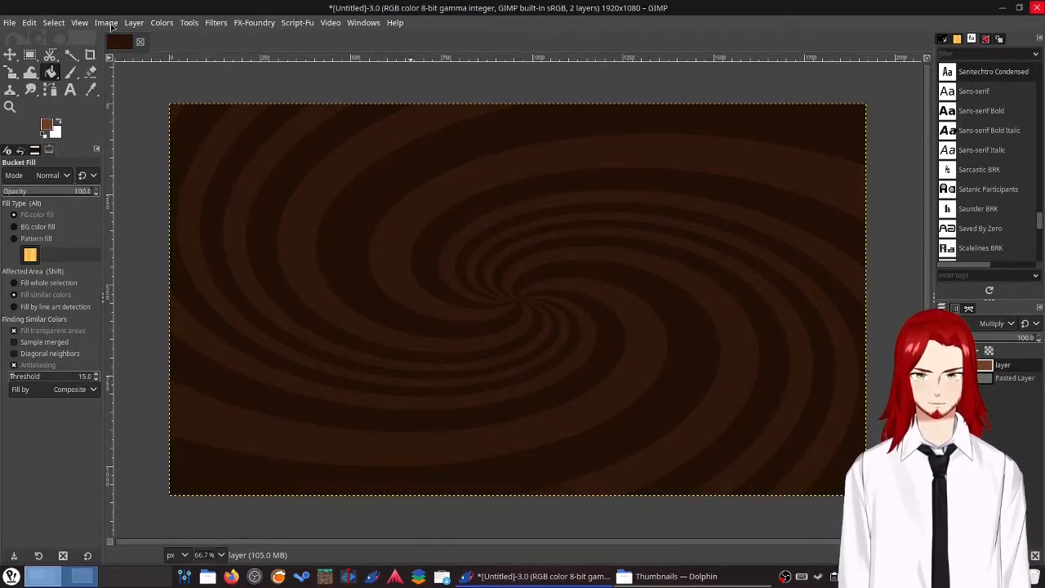
left_click(161, 23)
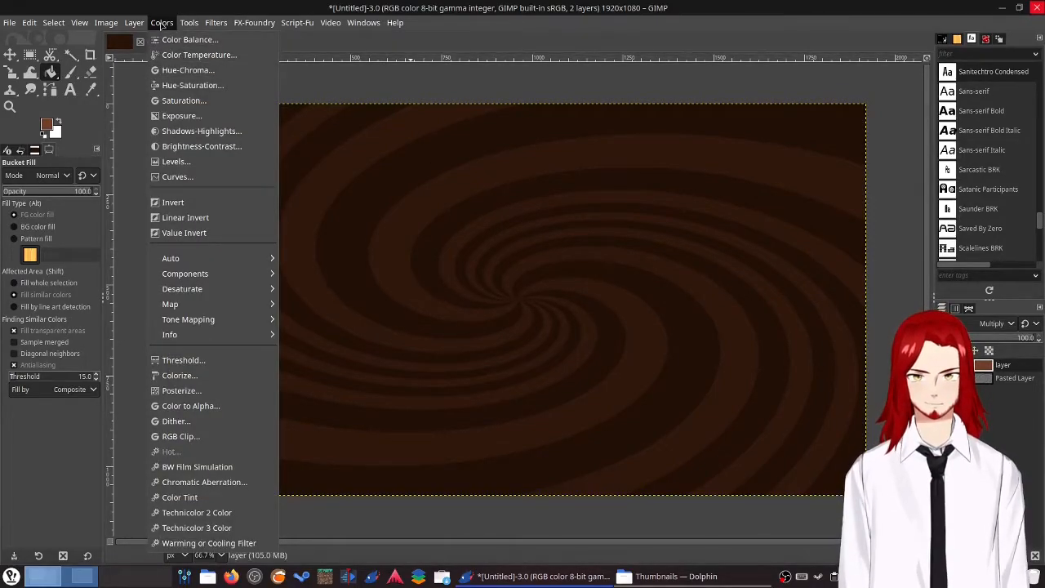
left_click(198, 86)
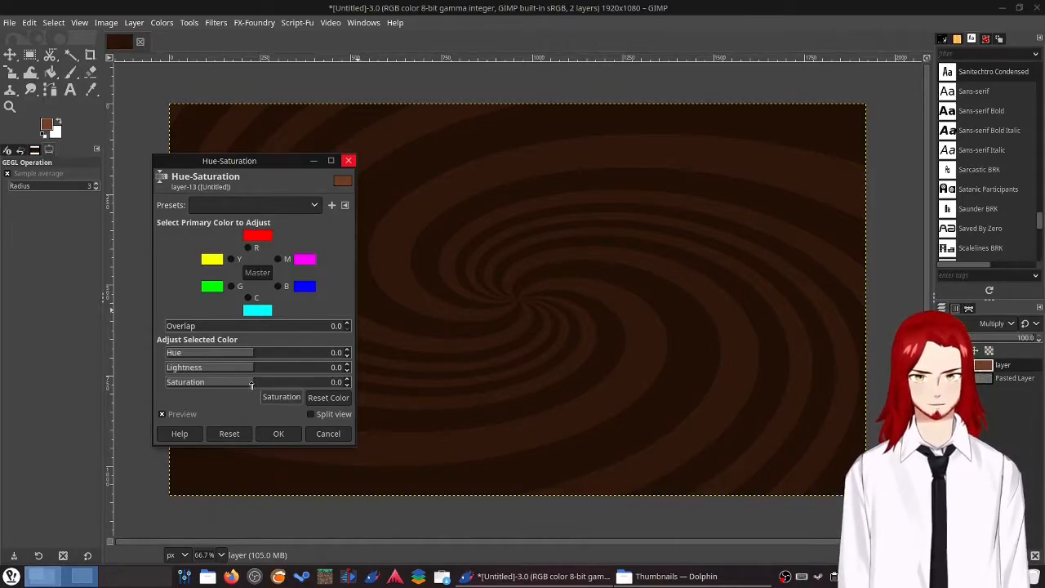
left_click_drag(253, 367, 266, 394)
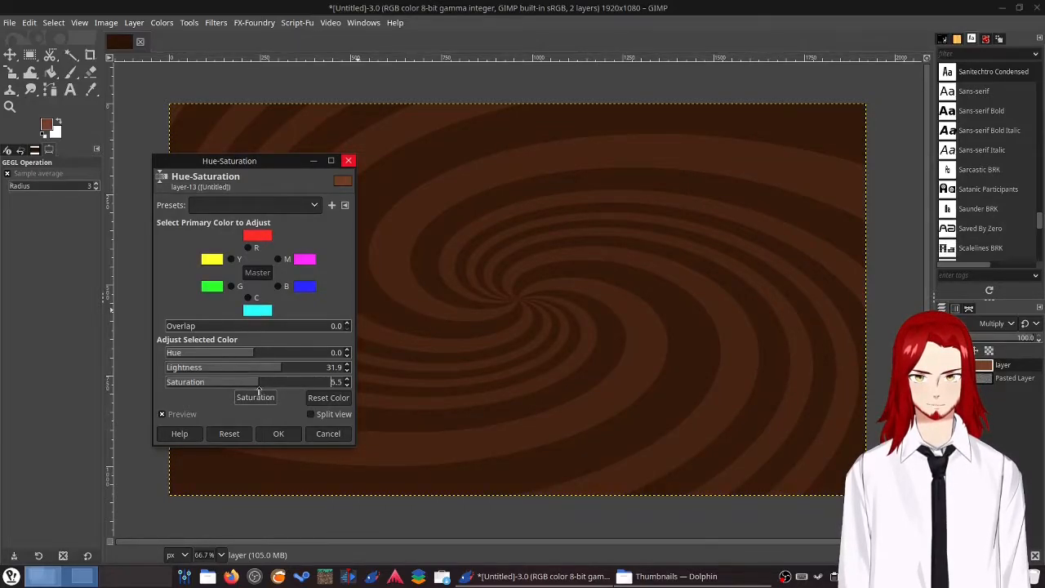
left_click_drag(258, 390, 255, 391)
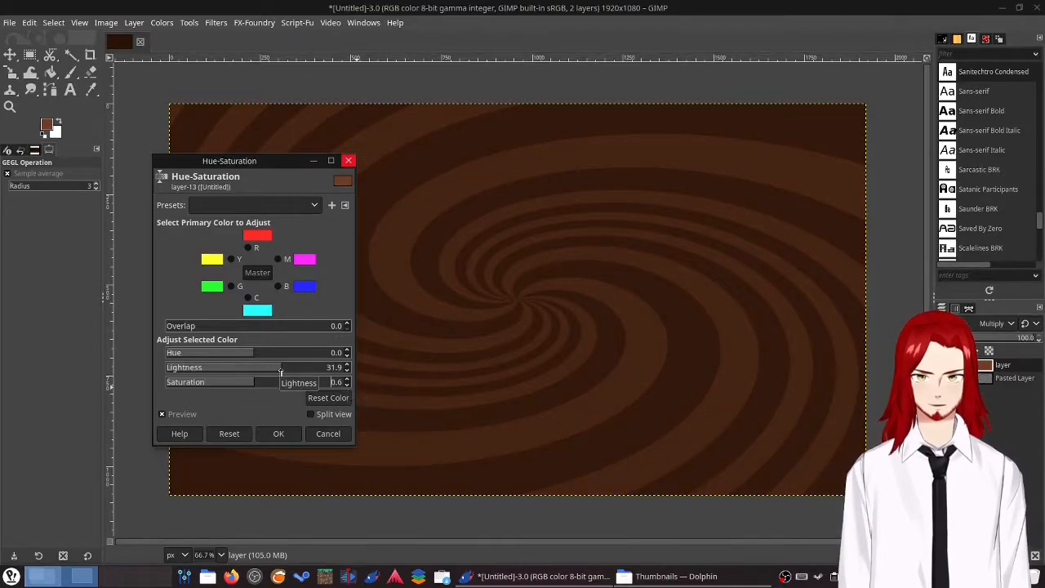
left_click(286, 434)
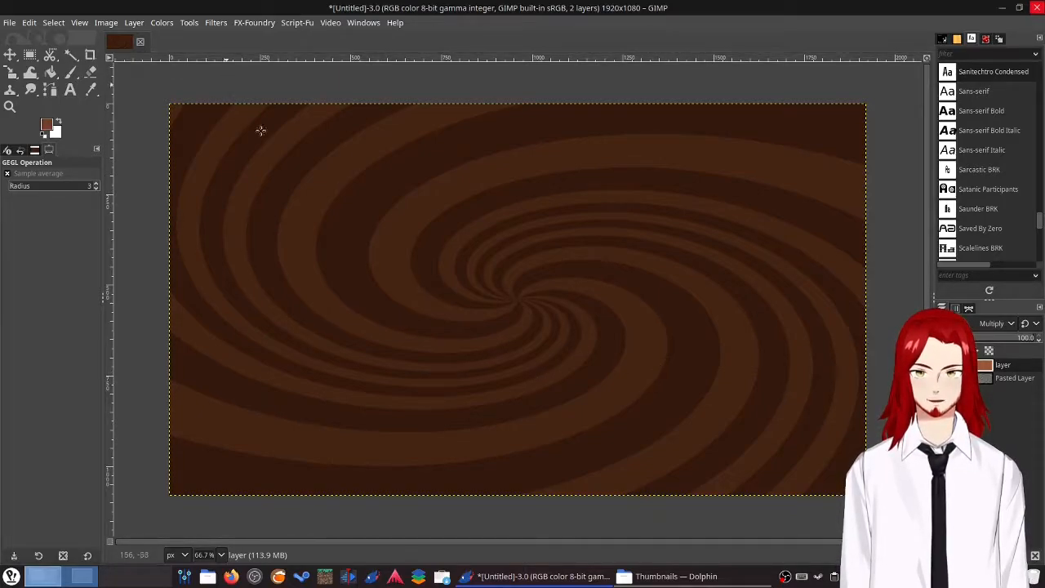
Switch to the Dolphin file manager and import done.png from the Ren-Vtuber folder as a new layer in the thumbnail
left_click(664, 576)
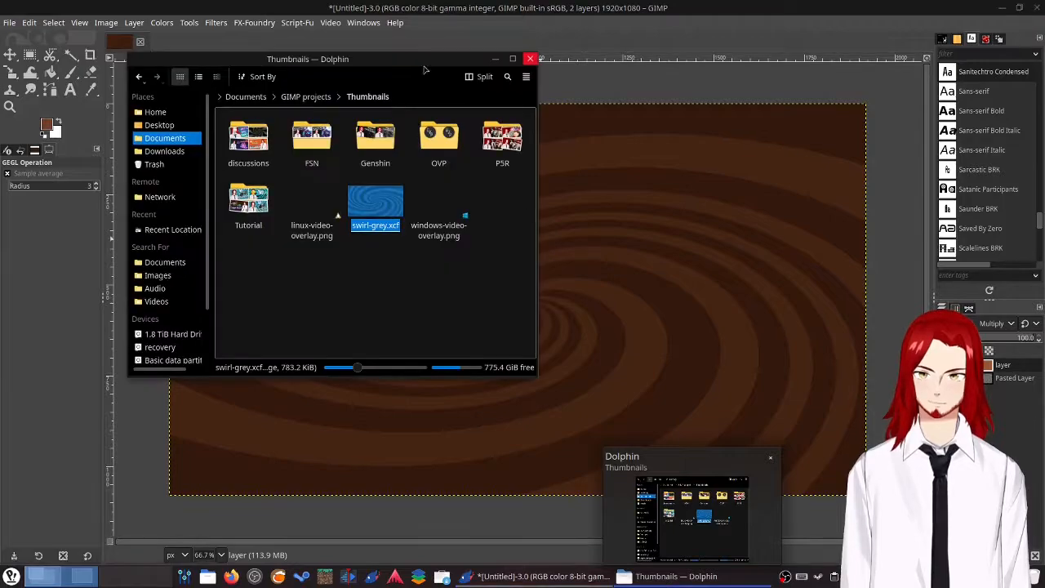
left_click_drag(362, 70, 1044, 147)
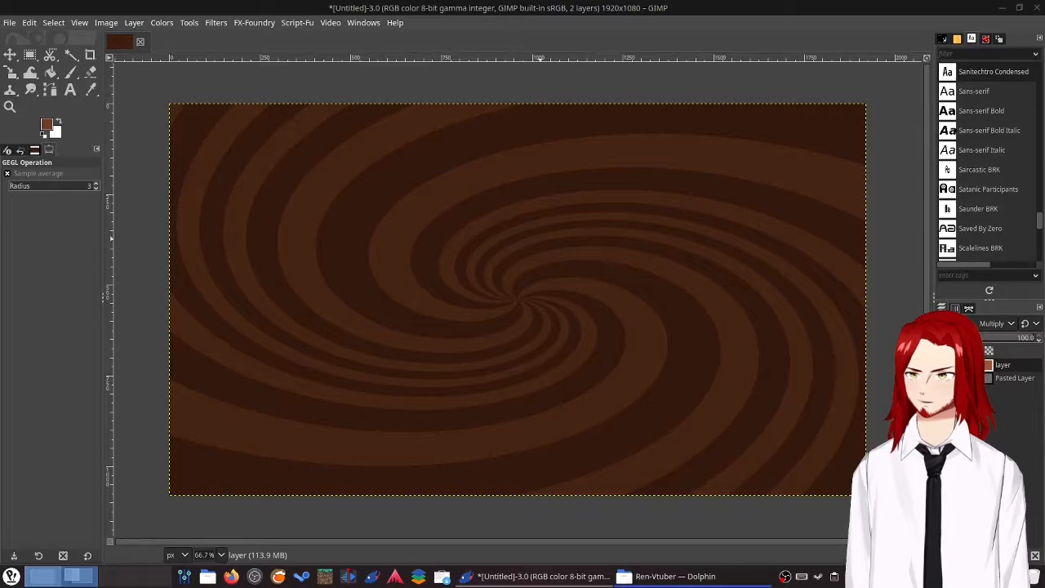
left_click_drag(1044, 120, 775, 120)
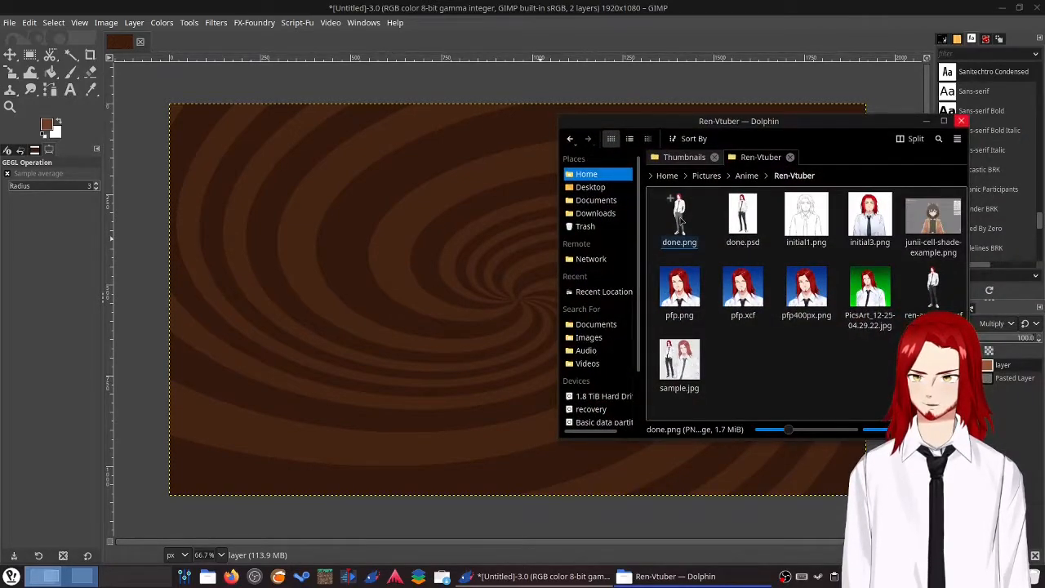
left_click_drag(679, 216, 351, 225)
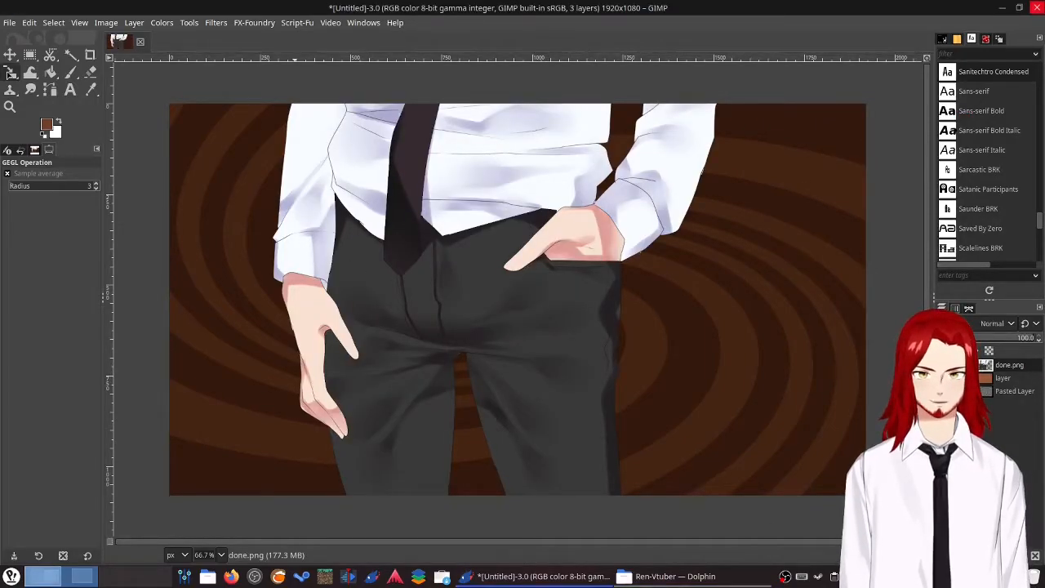
Scale the done.png character layer down proportionally with the Scale tool to about 964 × 1363 pixels
left_click(11, 73)
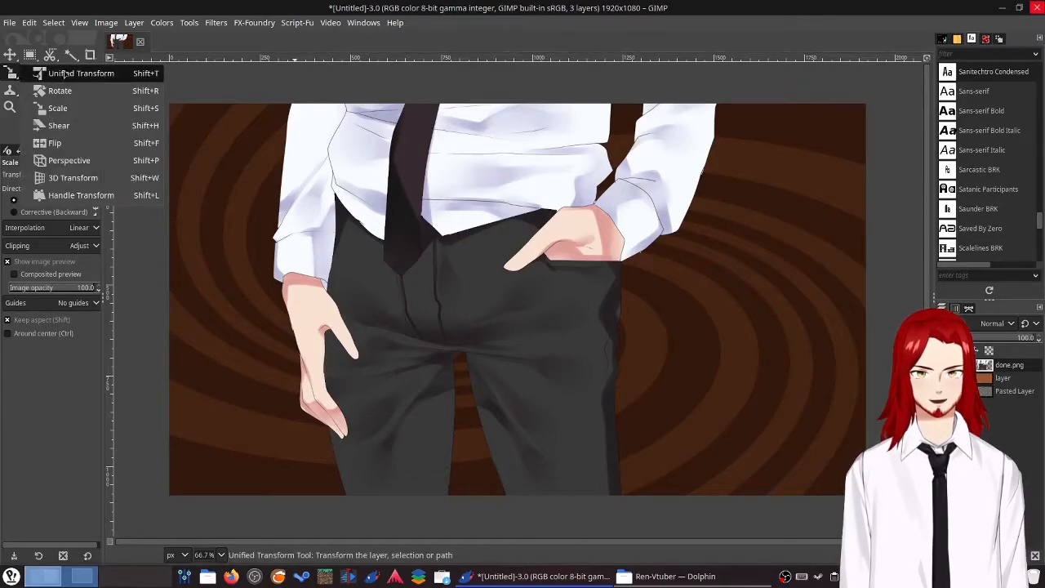
left_click(63, 74)
mouse_move(14, 75)
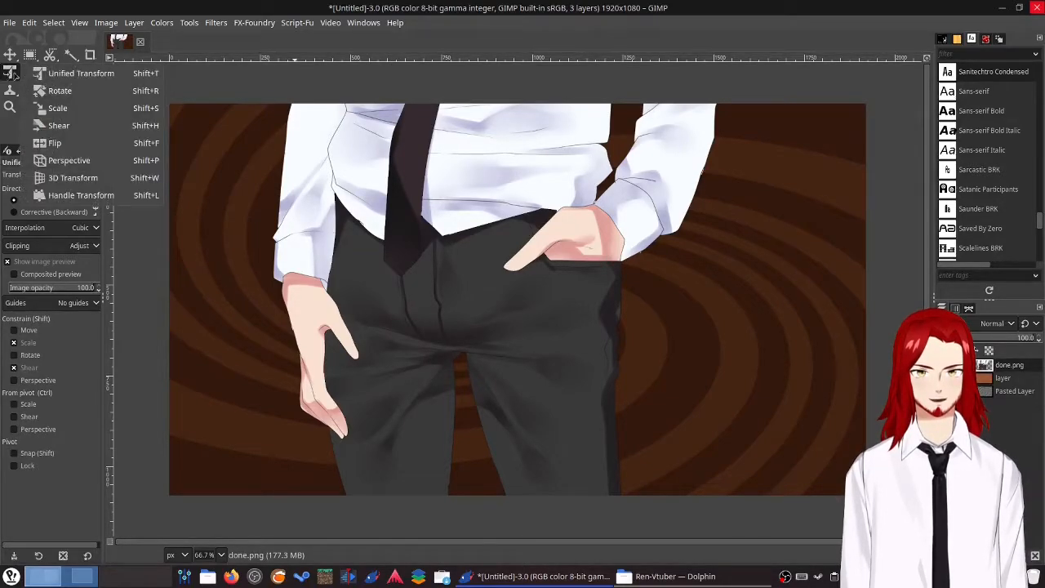
left_click(57, 108)
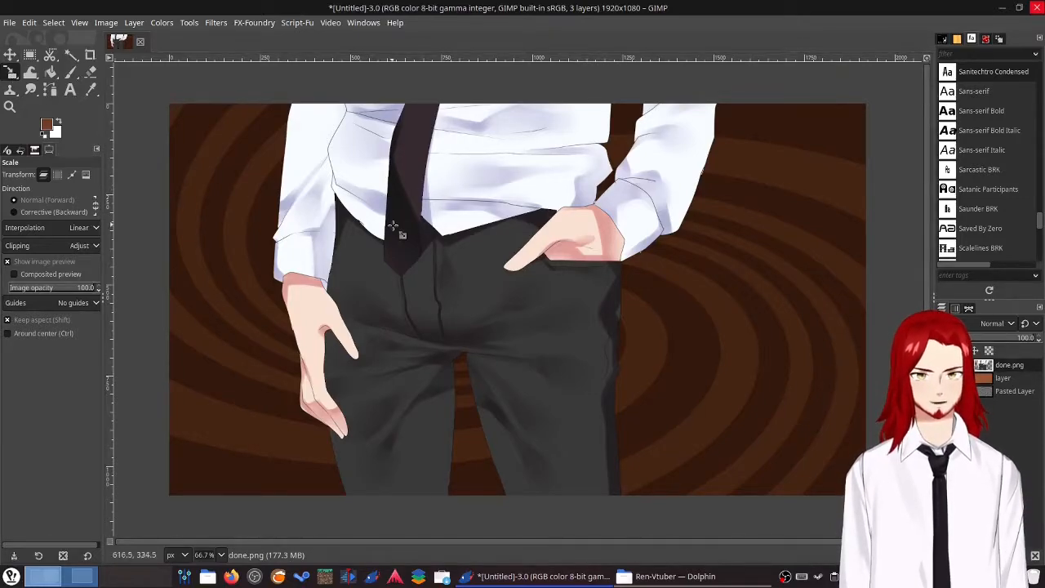
left_click(291, 159)
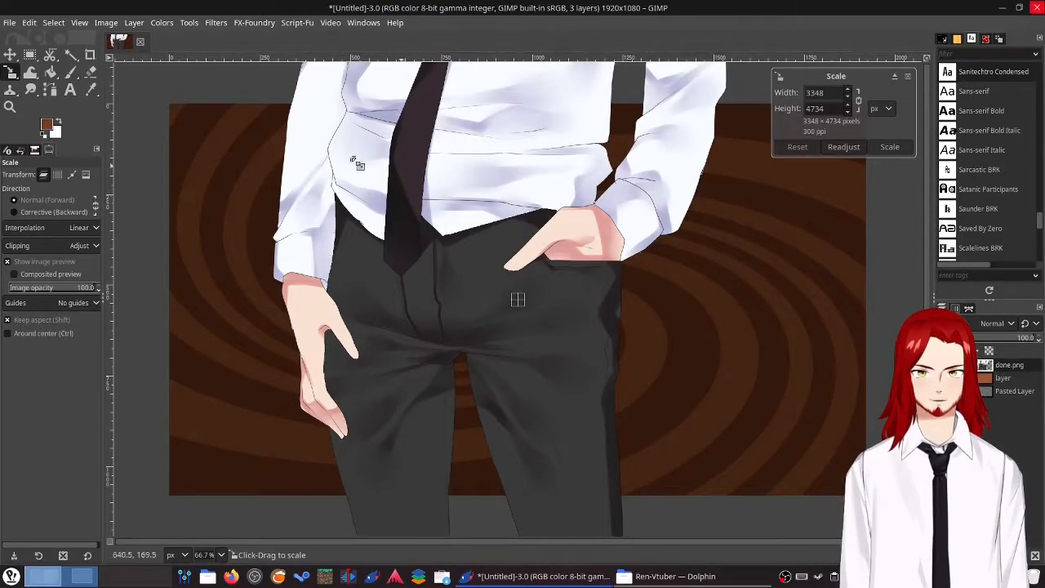
left_click_drag(272, 155, 559, 344)
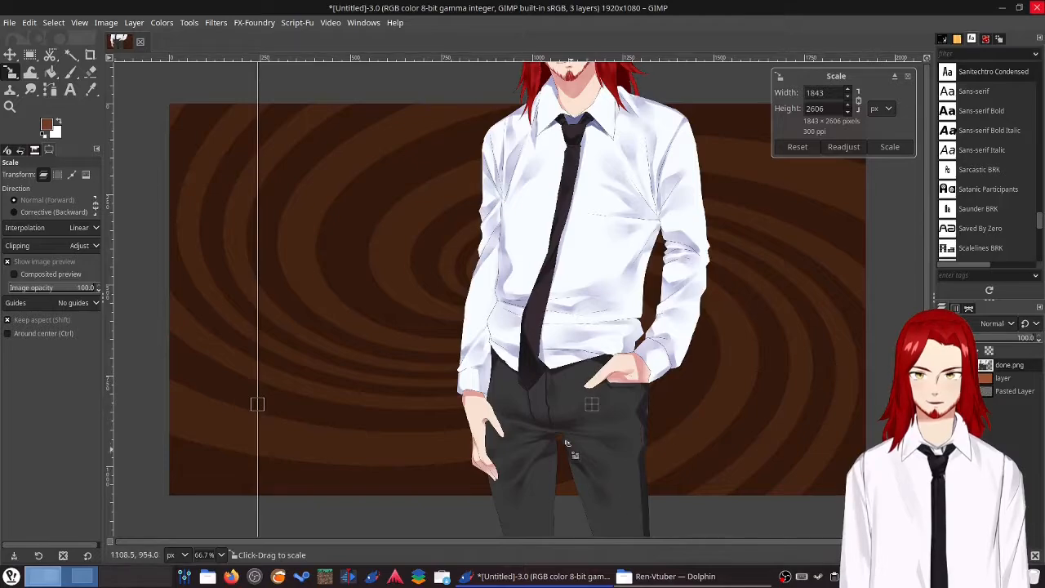
left_click_drag(390, 152, 714, 237)
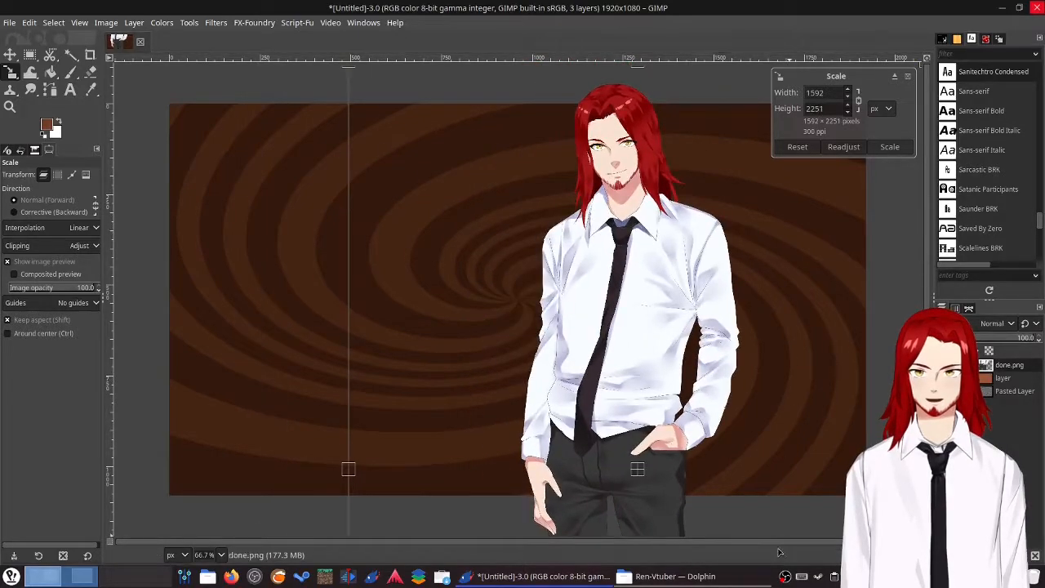
left_click_drag(759, 510, 490, 248)
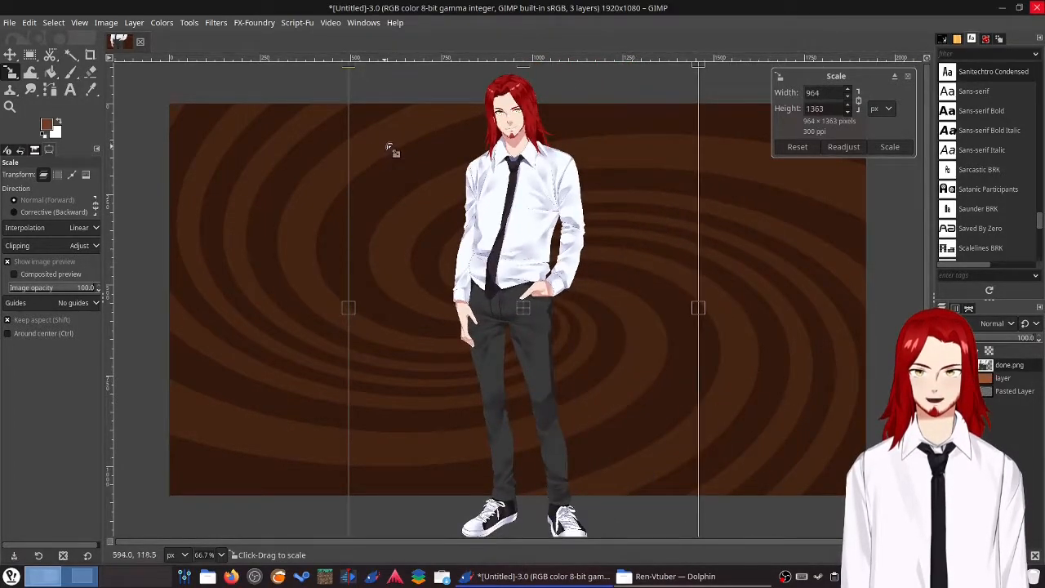
Resize the character further to match the canvas height, at 764 × 1080 pixels
left_click_drag(392, 152, 488, 237)
left_click_drag(645, 490, 556, 398)
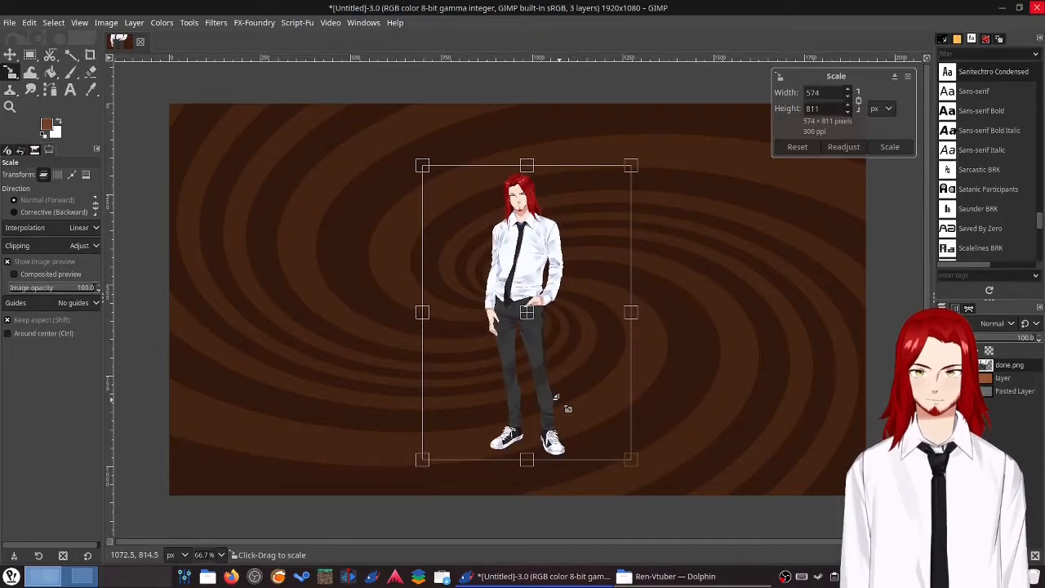
left_click_drag(467, 226, 369, 91)
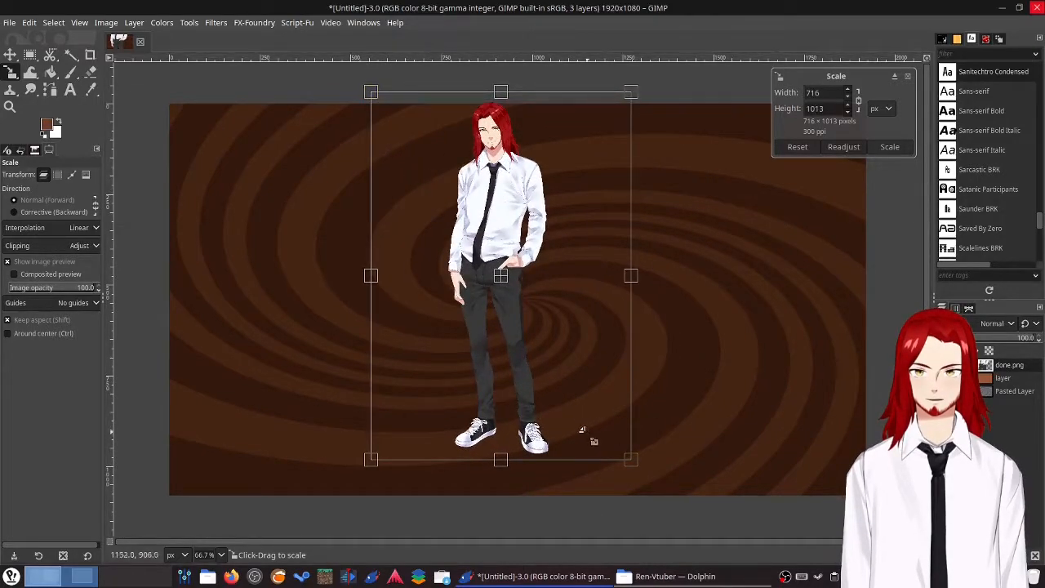
left_click_drag(582, 429, 623, 460)
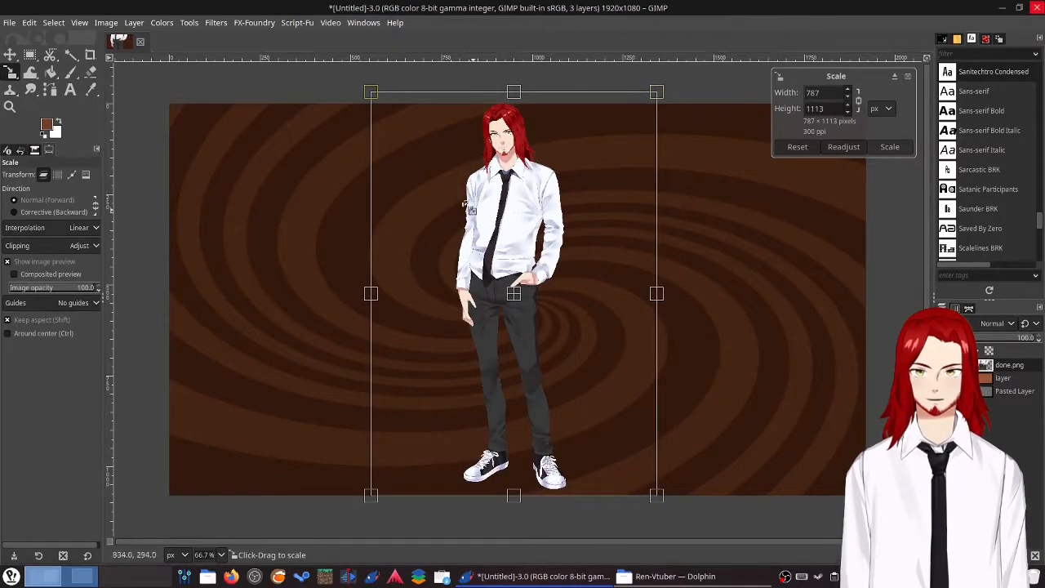
mouse_move(433, 154)
left_mouse_down()
mouse_move(443, 159)
mouse_move(436, 154)
left_mouse_up()
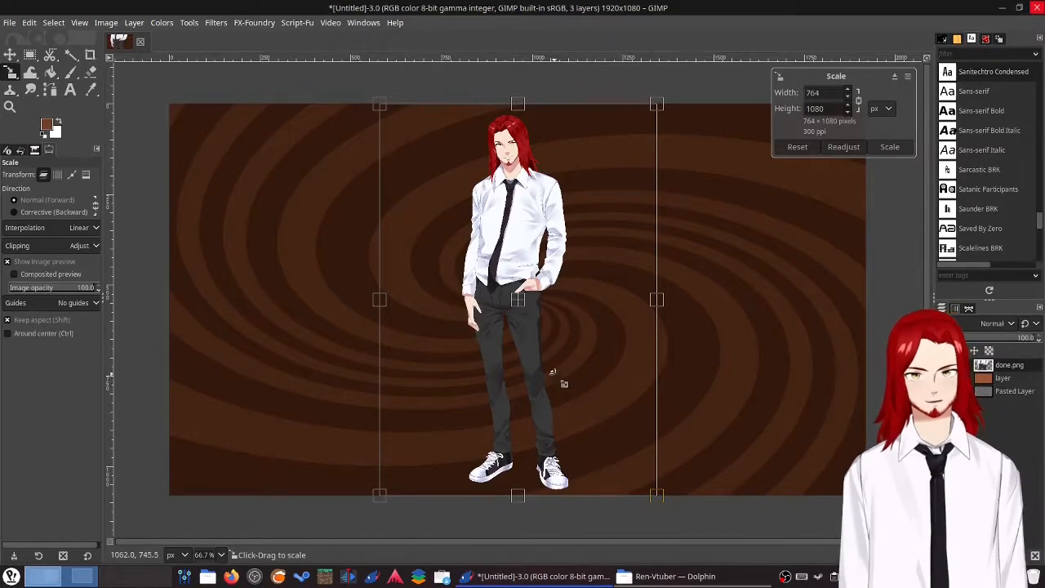
Enlarge the character layer to about 1665 × 2354 pixels, apply the scaling, and move the figure to the right side of the canvas
left_click_drag(544, 331, 715, 154)
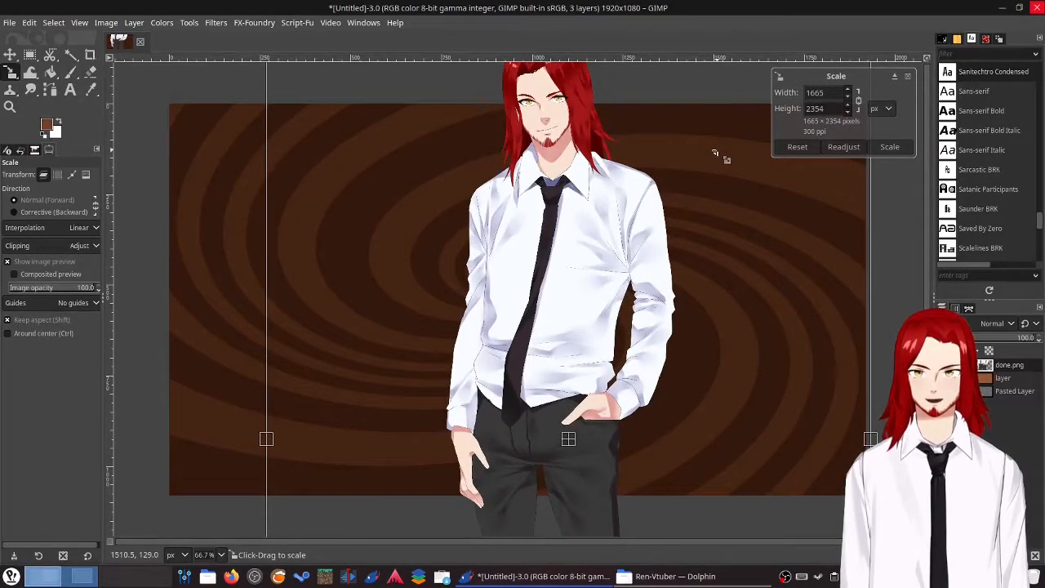
left_click(890, 147)
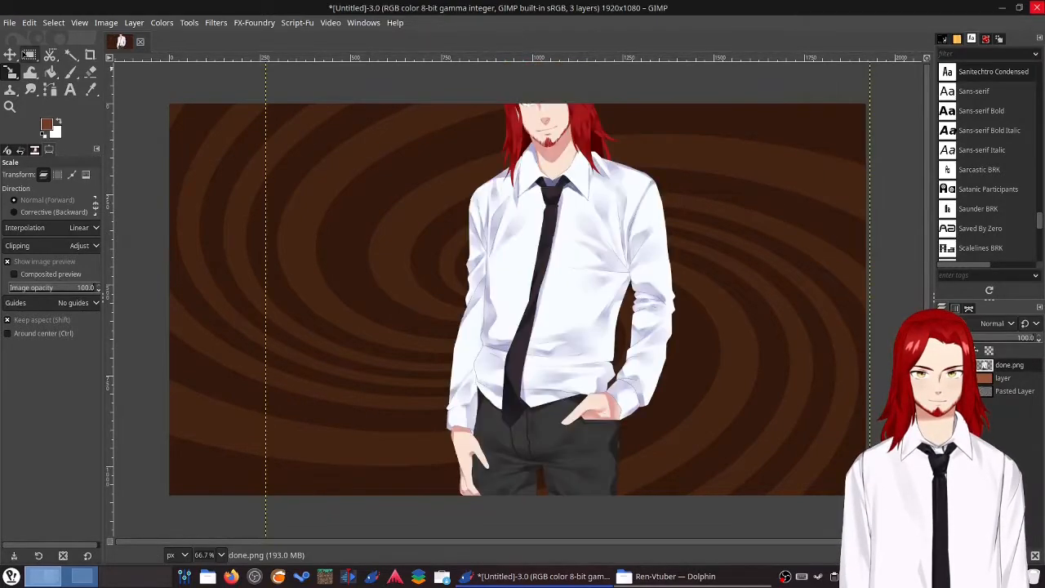
left_click(9, 54)
left_click_drag(549, 250, 718, 333)
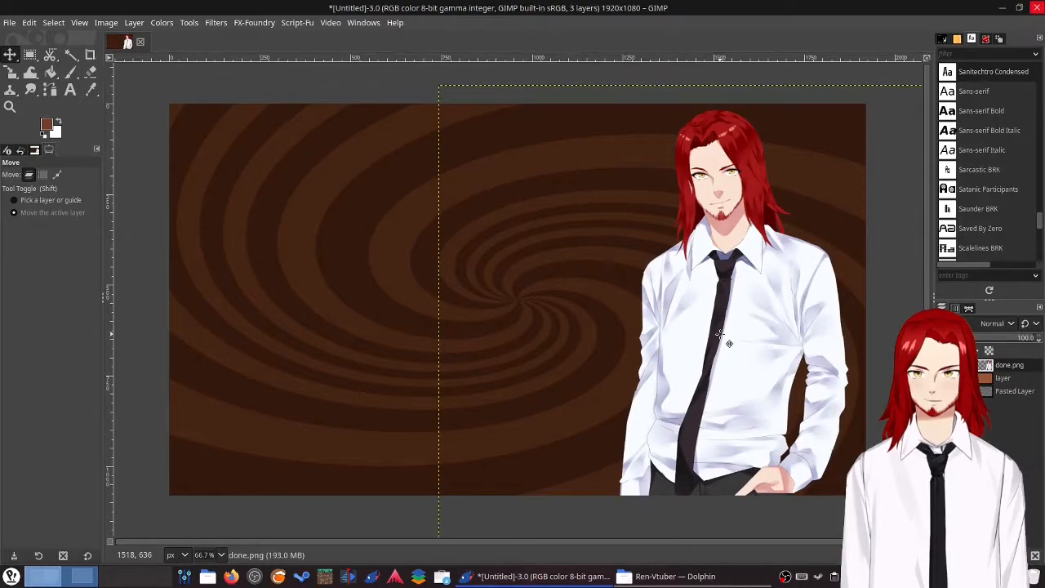
Compare the layer boundaries of the pasted swirl, the brown layer and done.png by selecting each in turn
left_click(989, 392)
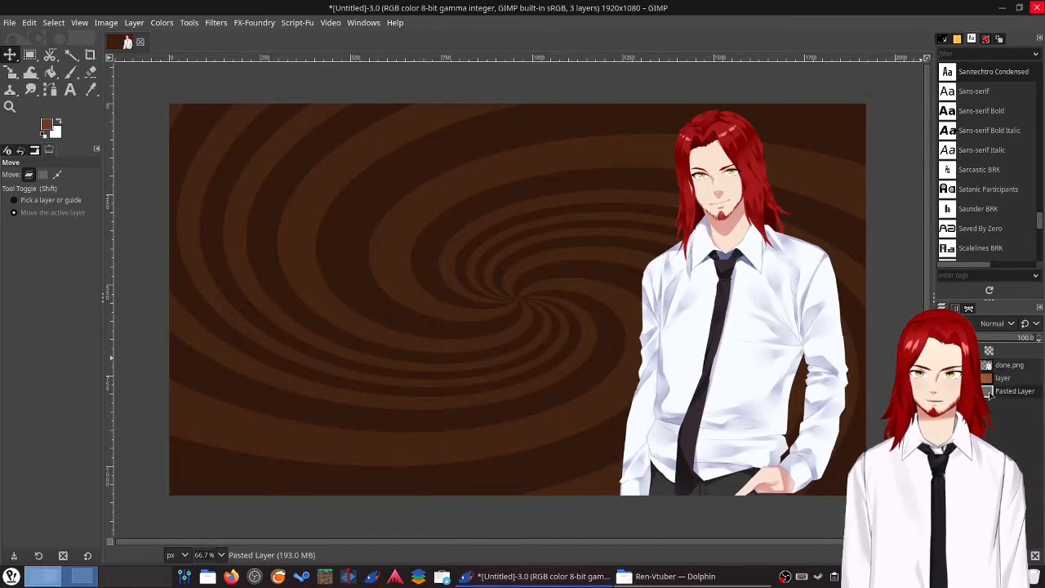
left_click(1003, 378)
left_click(1008, 365)
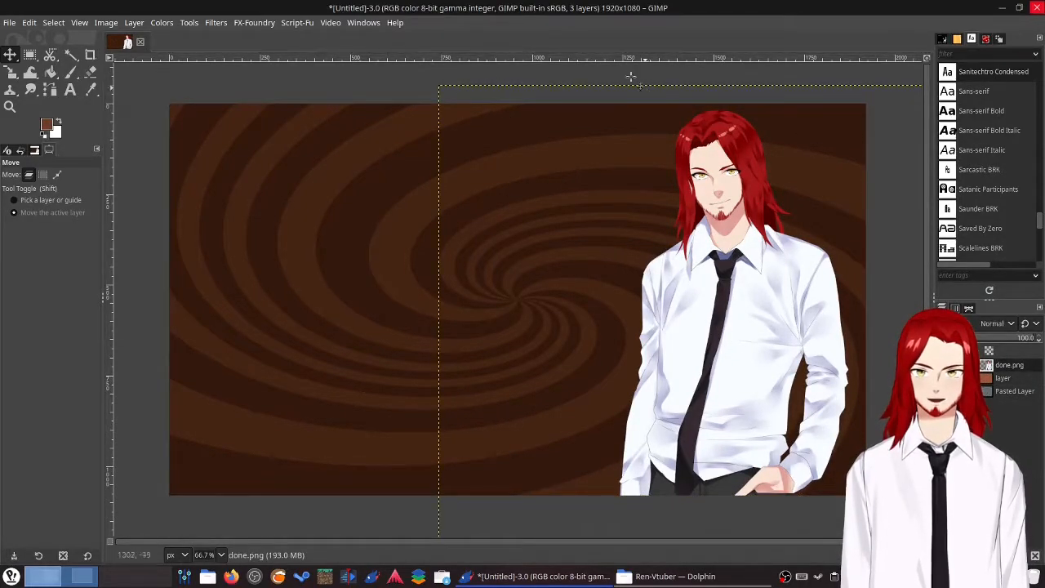
left_click(1004, 391)
left_click(1003, 378)
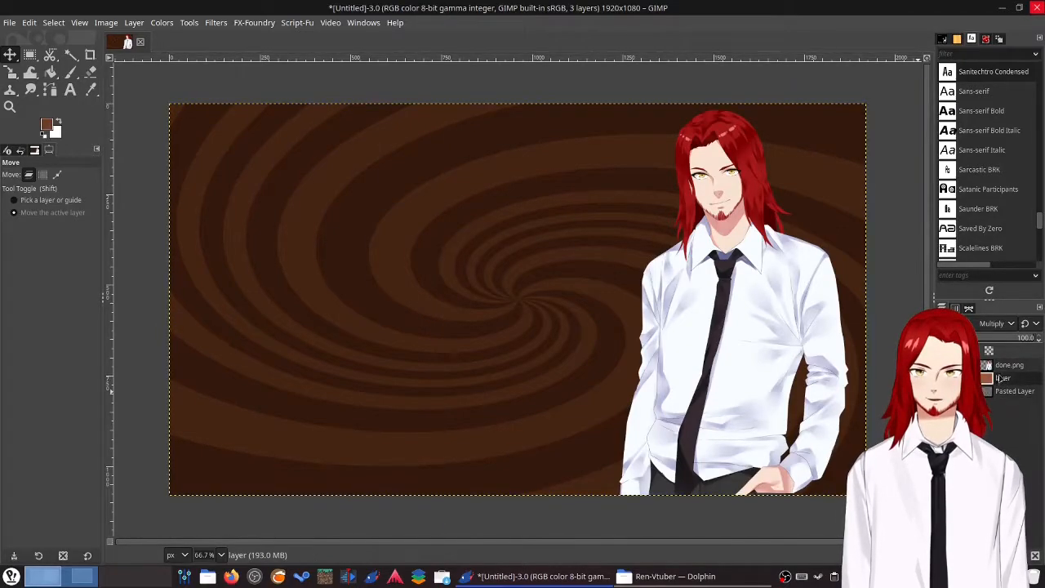
left_click(997, 365)
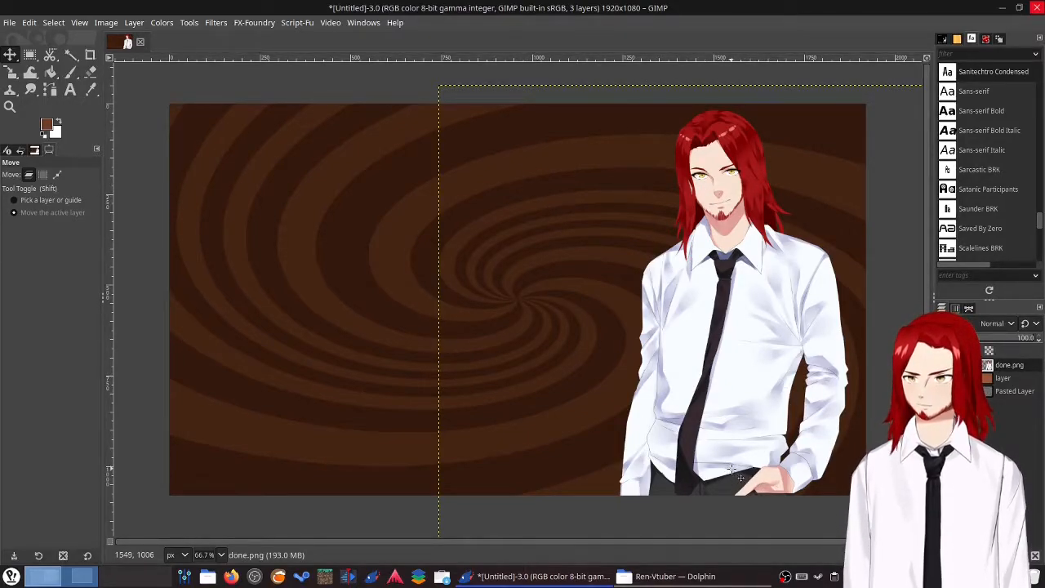
Try fitting the done.png layer to the image size and moving the character around the canvas, and undo these changes
right_click(988, 366)
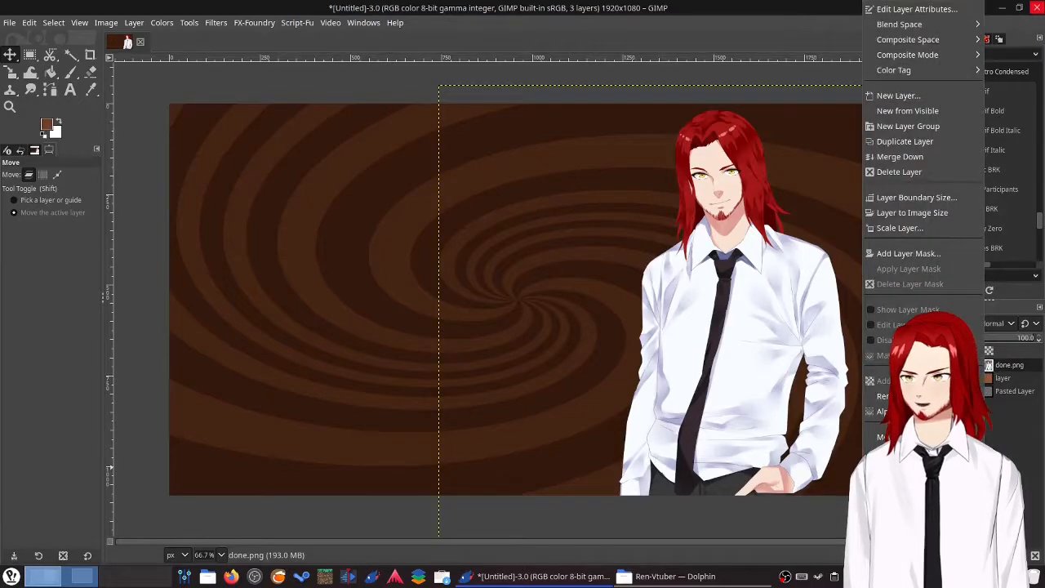
left_click(911, 214)
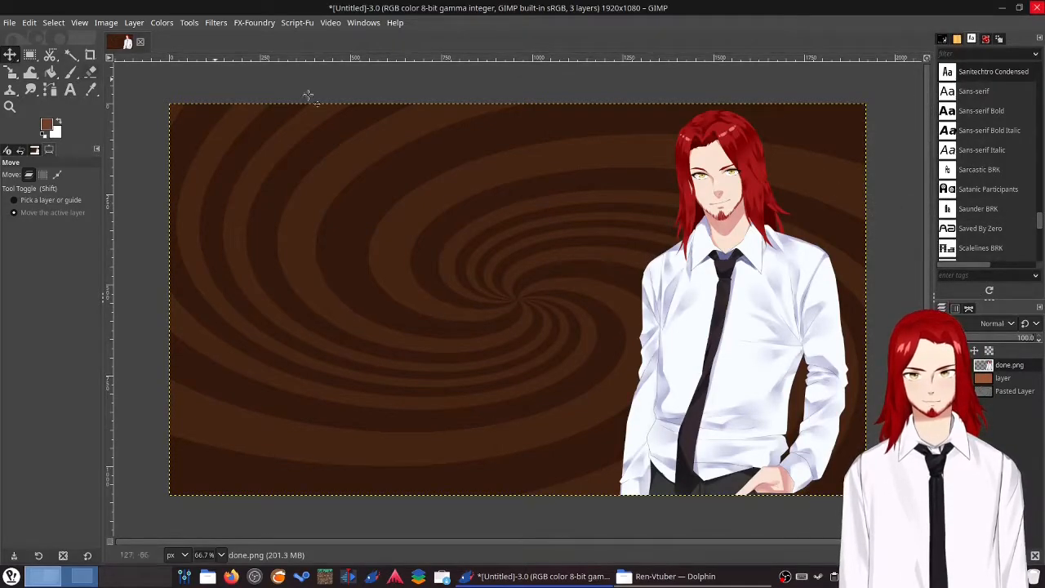
left_click_drag(794, 440, 784, 356)
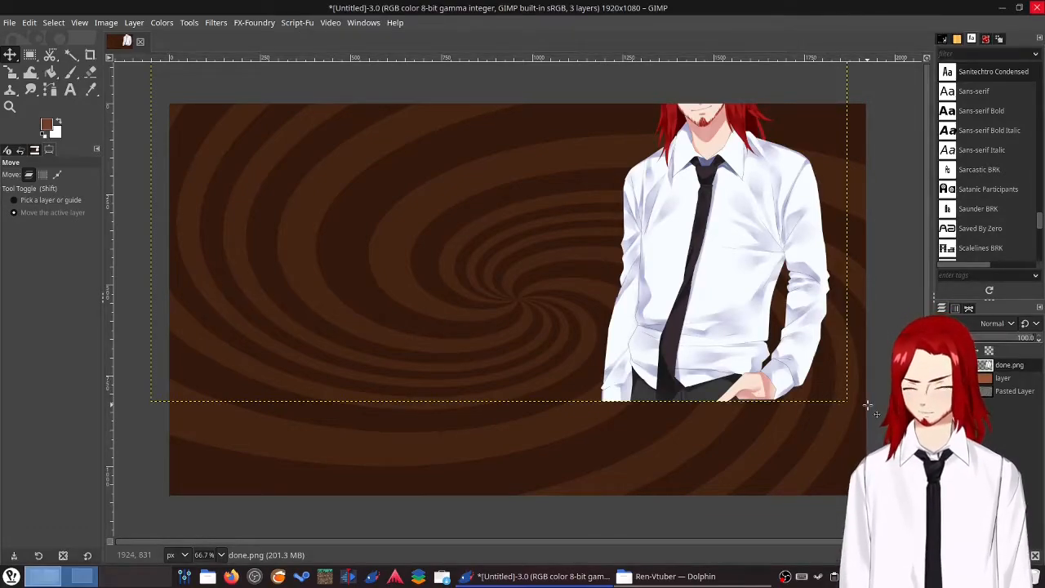
key("ctrl+z")
key("ctrl+z")
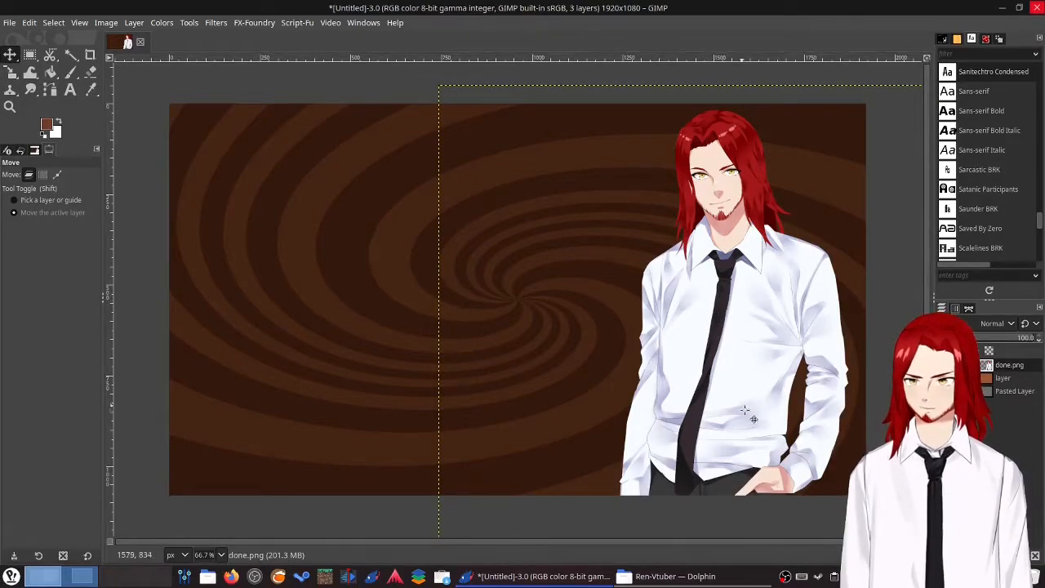
left_click_drag(765, 438, 665, 258)
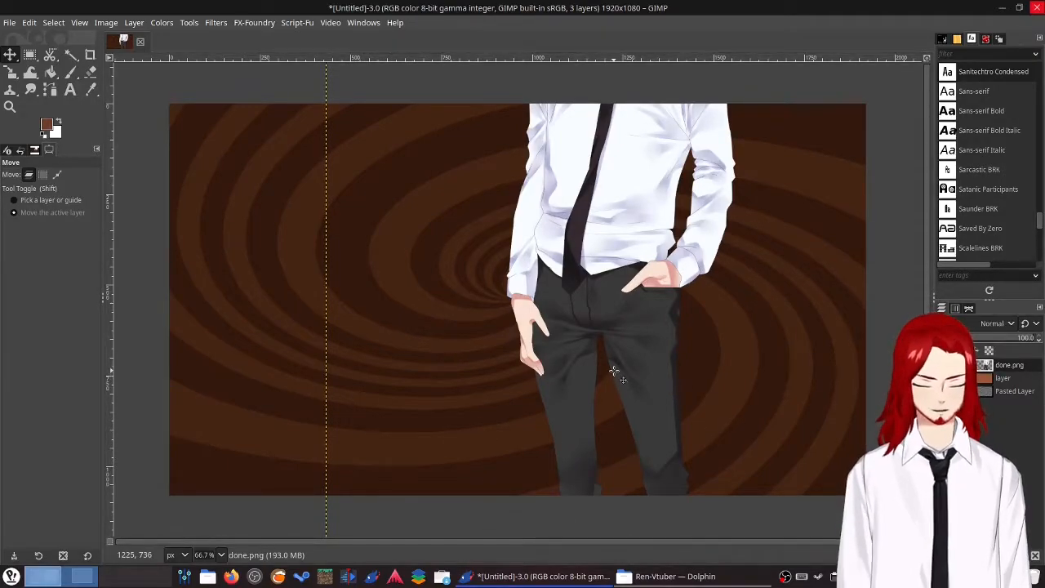
key("ctrl+z")
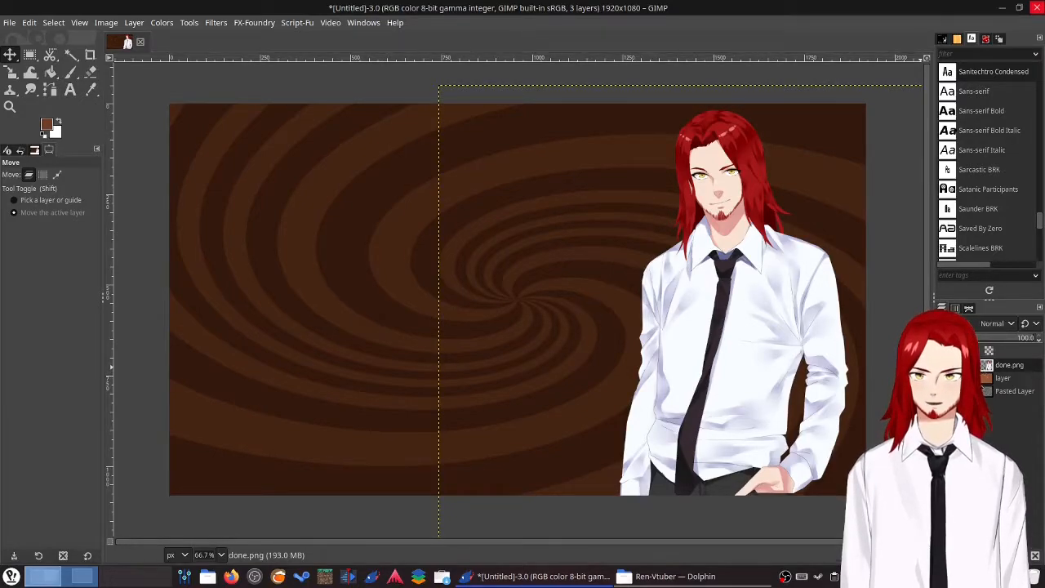
Activate the Text tool and set its color to white by resetting and swapping the foreground and background colors
key("shift+ctrl+n")
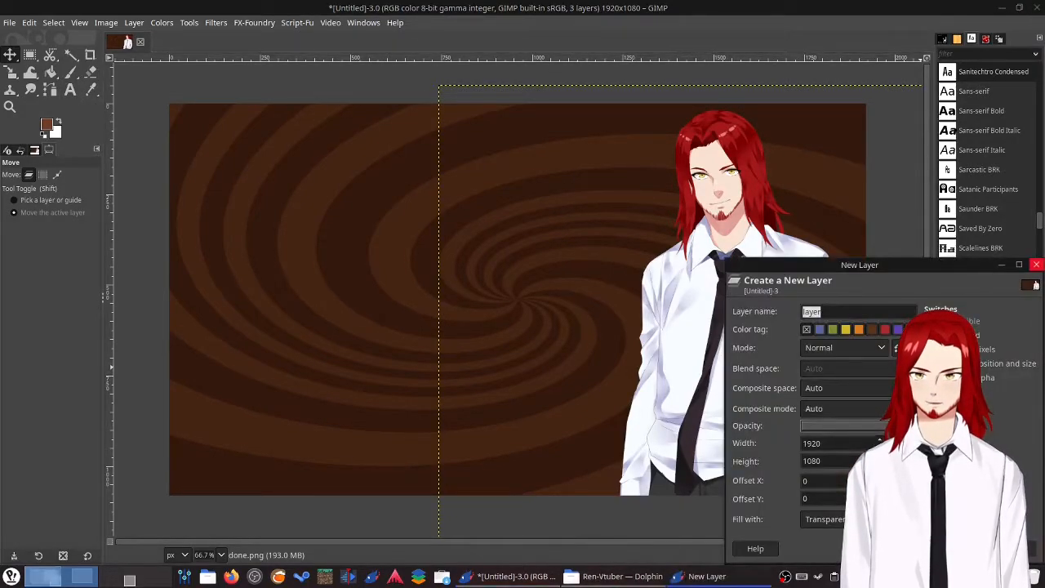
key("Return")
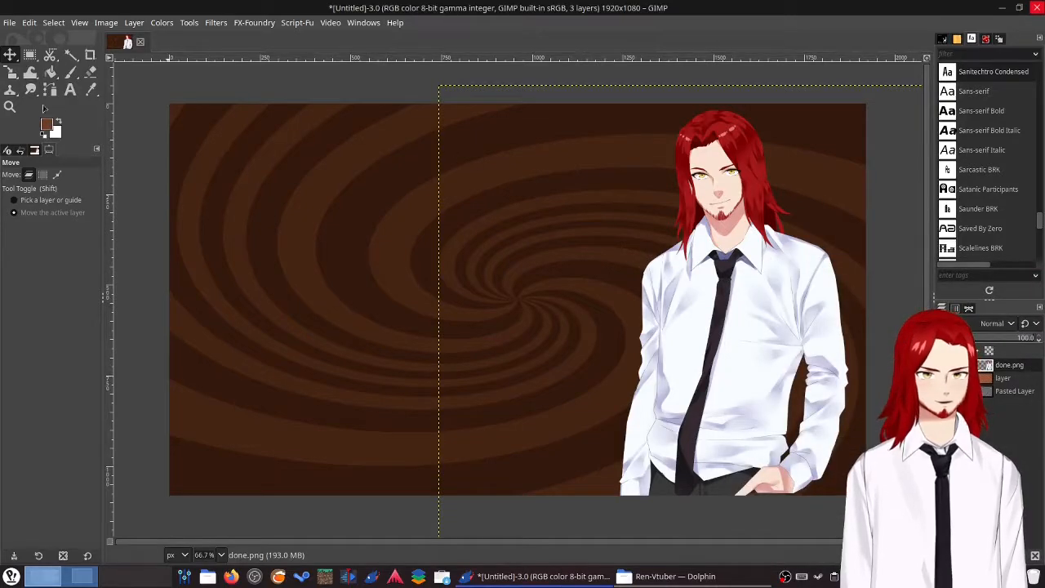
left_click(70, 91)
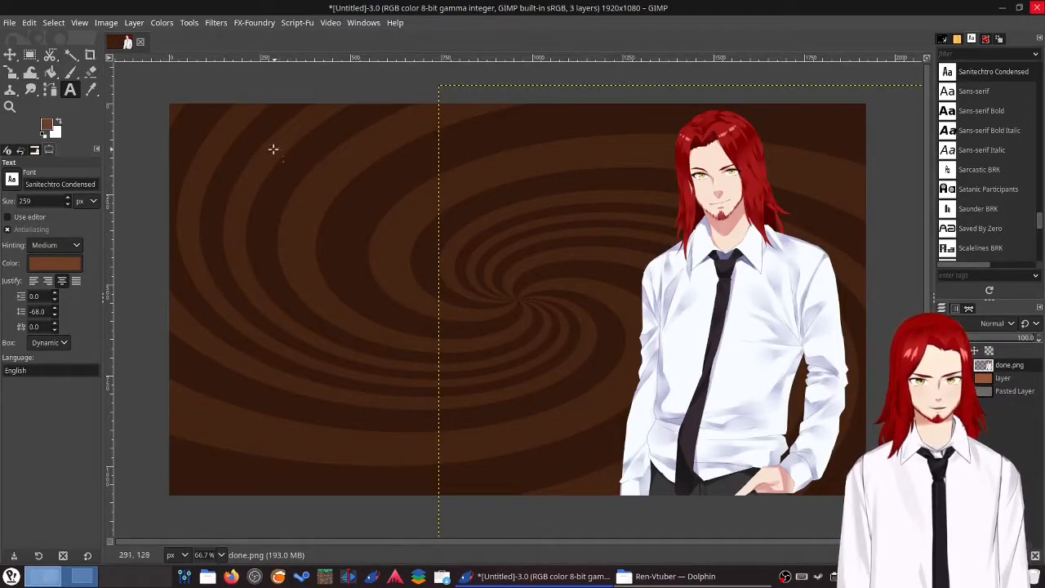
left_click(43, 137)
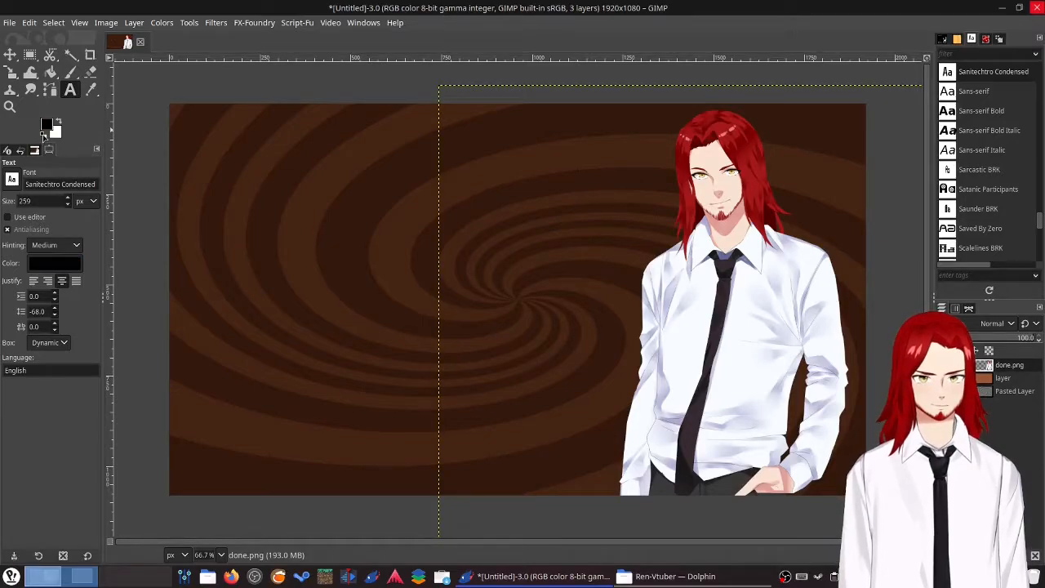
left_click(57, 122)
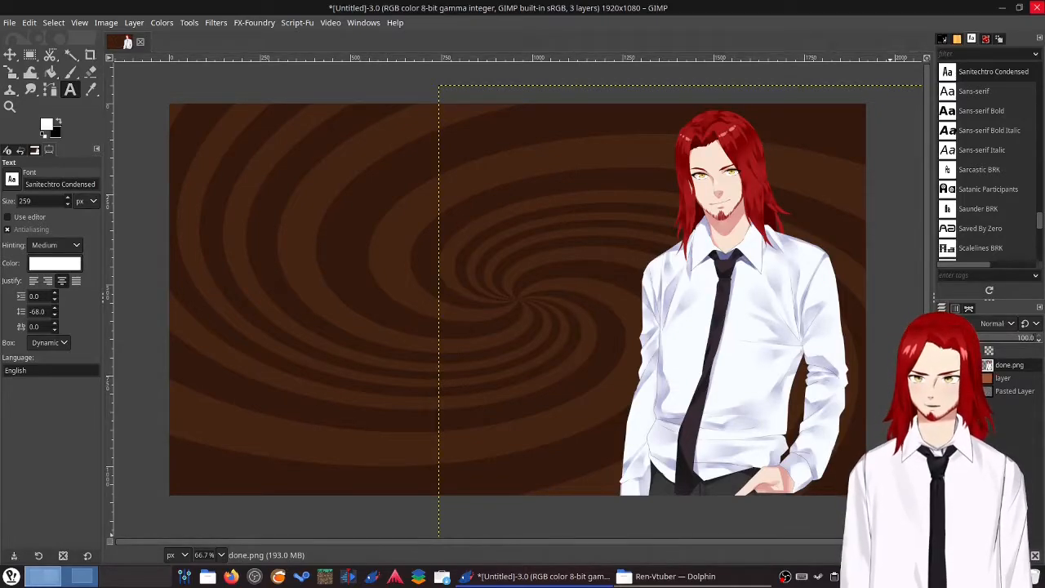
Switch to the Dolphin file manager and move its window off the canvas to look up gimp-plugin.png
left_click(661, 575)
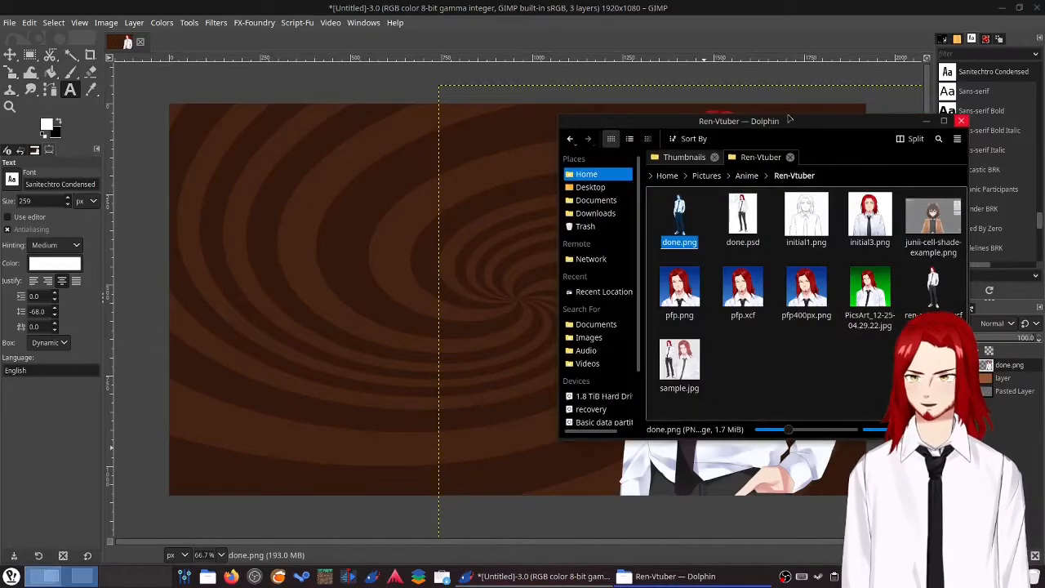
left_click_drag(787, 125, 812, 587)
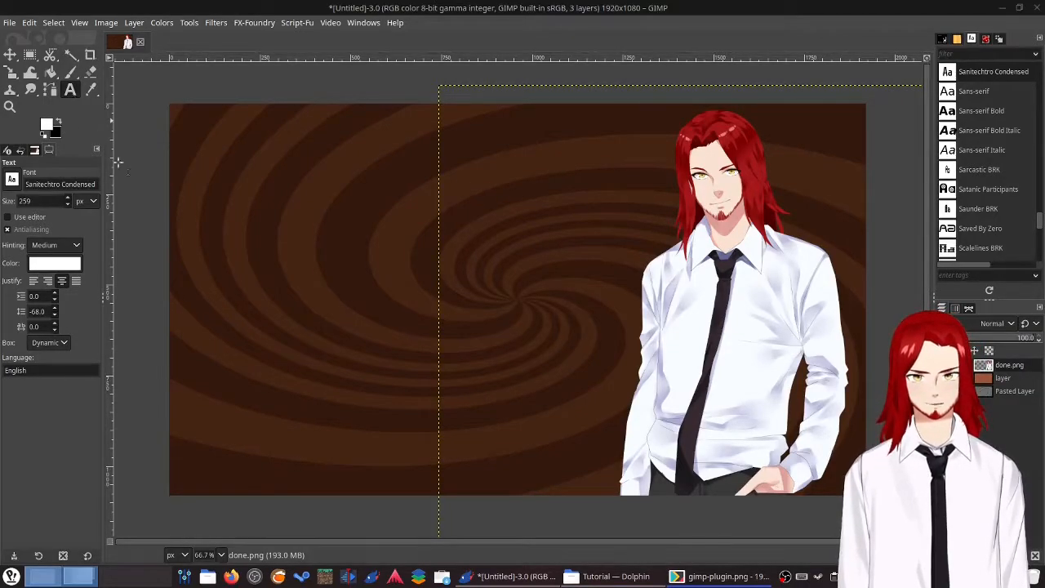
Start a new text in the lower-left area of the canvas
left_click(284, 348)
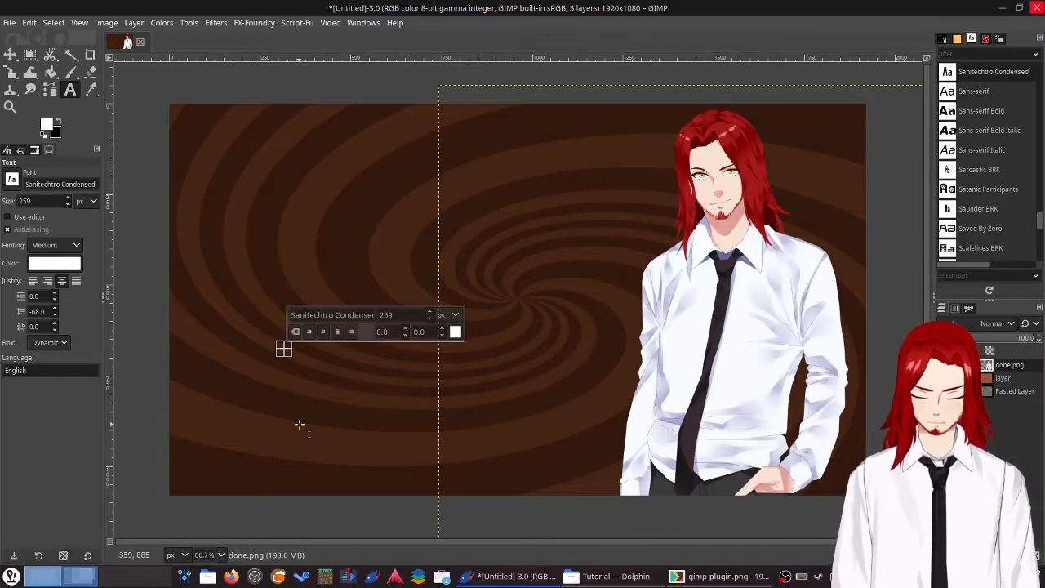
type("G")
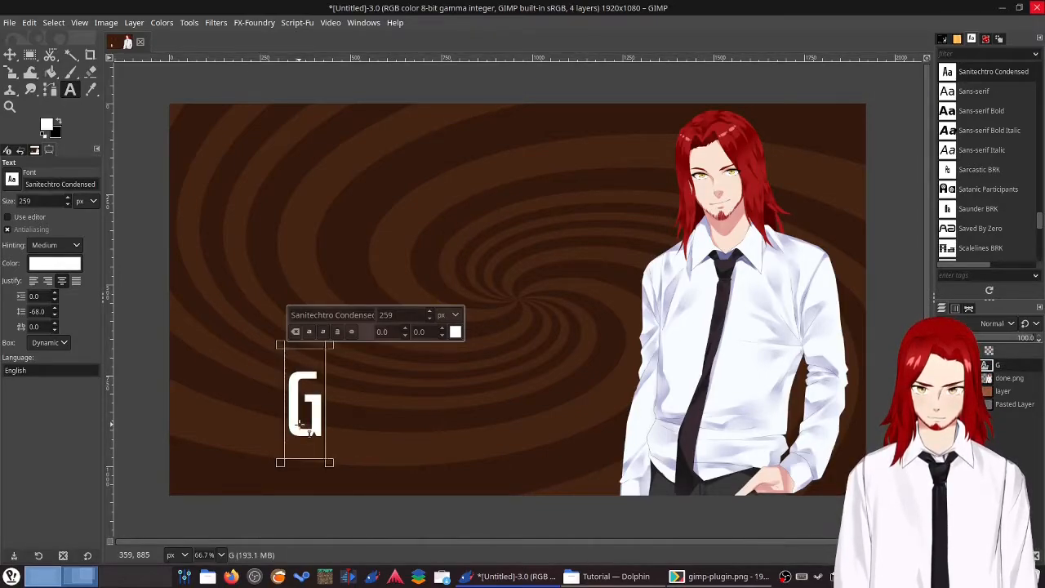
type("IMP")
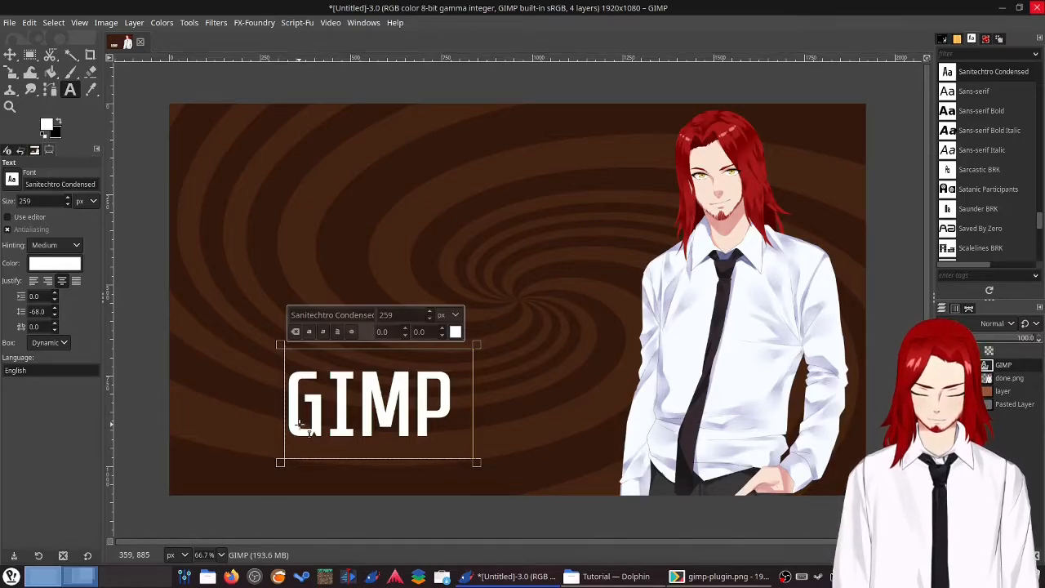
key("BackSpace")
key("BackSpace")
key("BackSpace")
key("BackSpace")
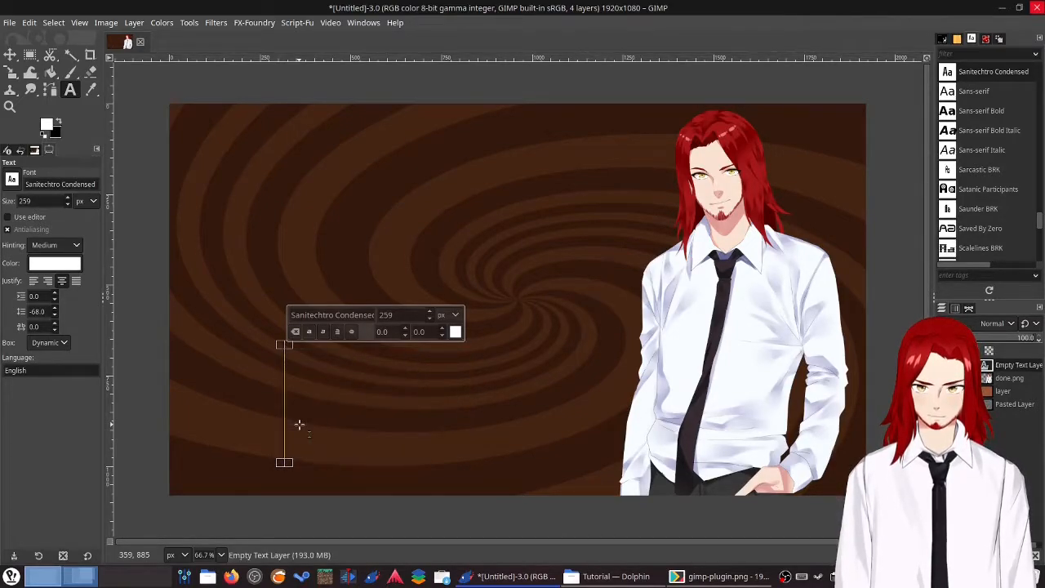
Enter "Make Free Thumbnails" as the title text
type("Make")
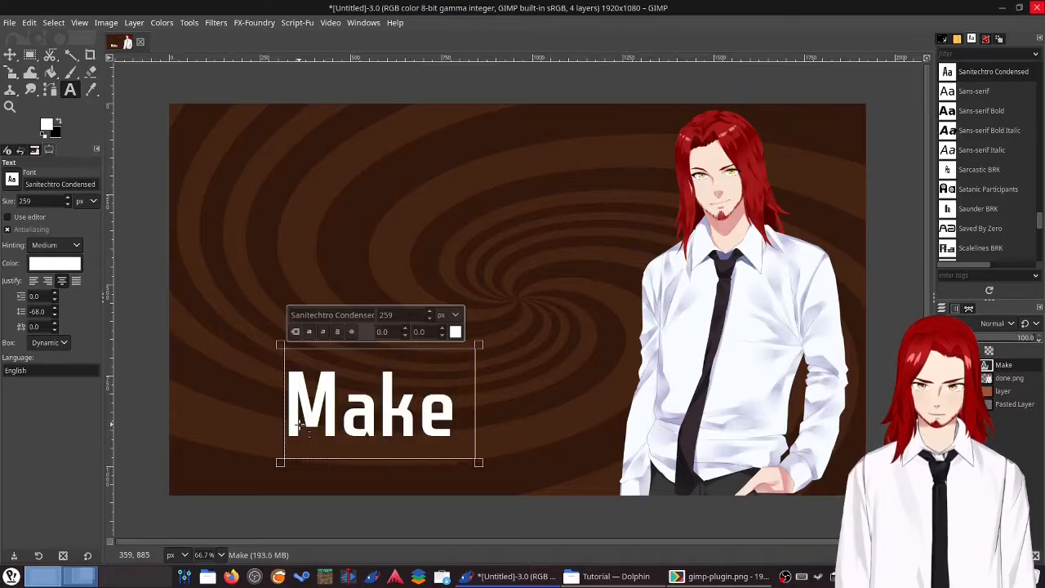
type(" Free Thu")
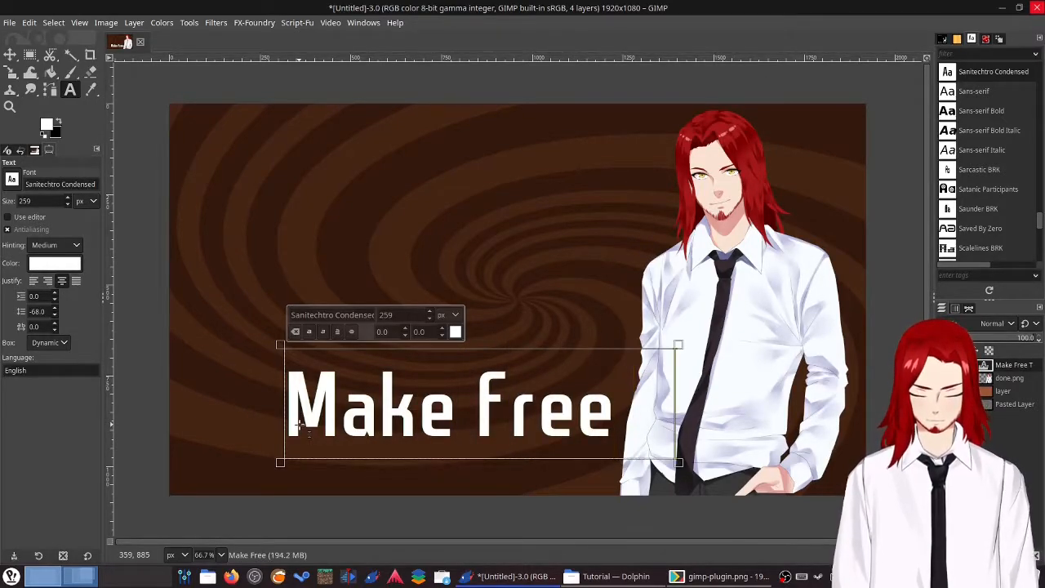
type("mbnails")
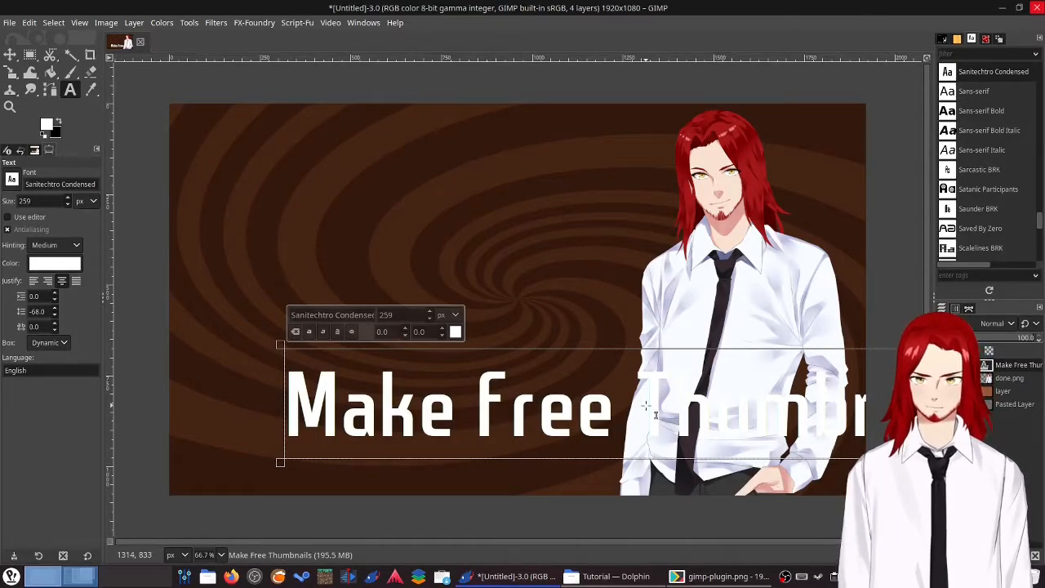
Insert a line break before "Thumbnails" so the title runs over two lines
key("Left")
key("Left")
key("Left")
key("Left")
key("Left")
key("Left")
key("Left")
key("Left")
key("Left")
key("Left")
key("Left")
key("Left")
key("Left")
key("Left")
key("Right")
key("Right")
key("Right")
key("Right")
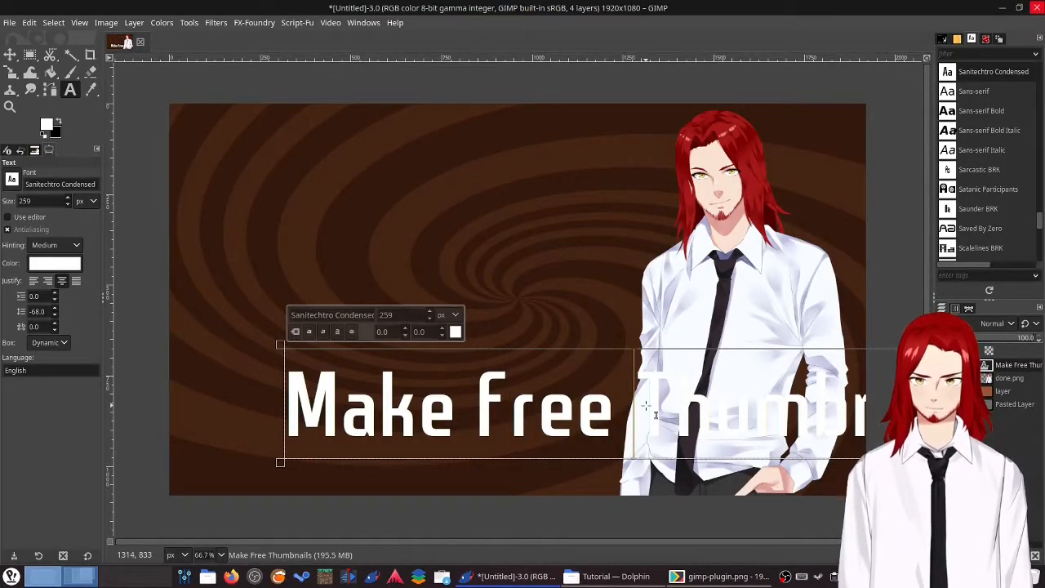
key("Return")
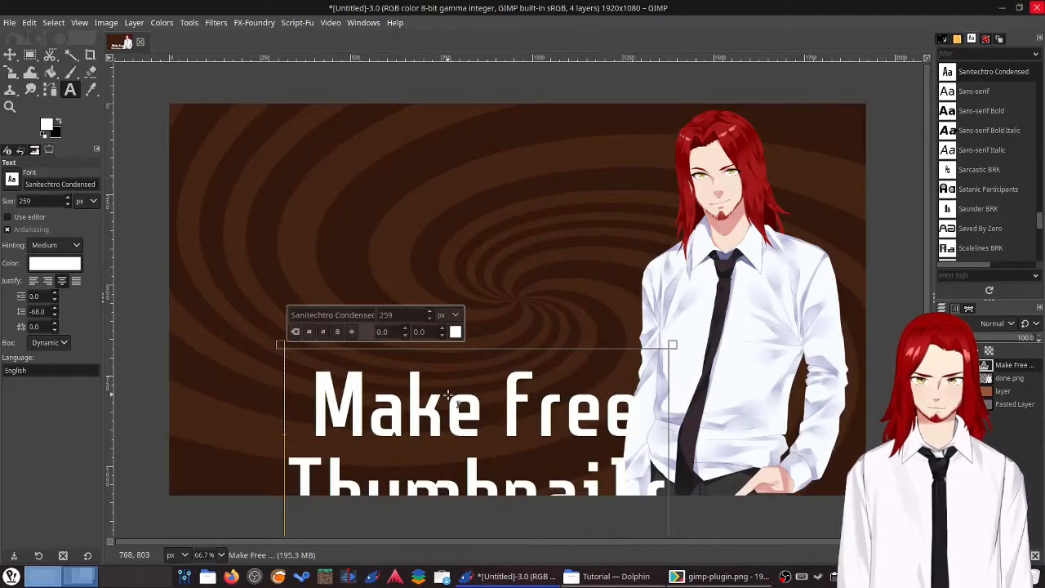
Left-justify the whole title and move it up and to the left, so both lines fit beside the character
key("ctrl+a")
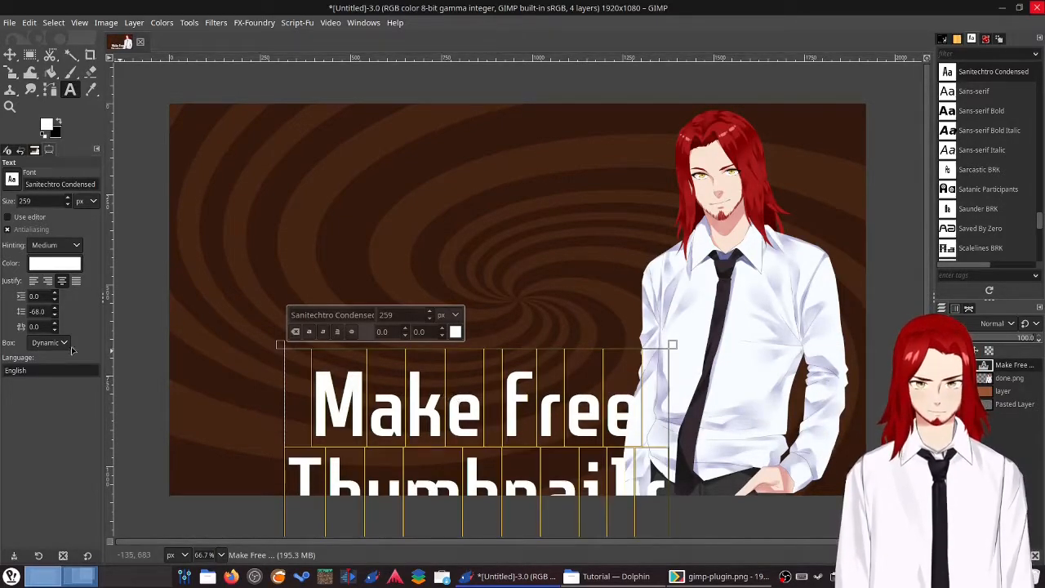
left_click(34, 281)
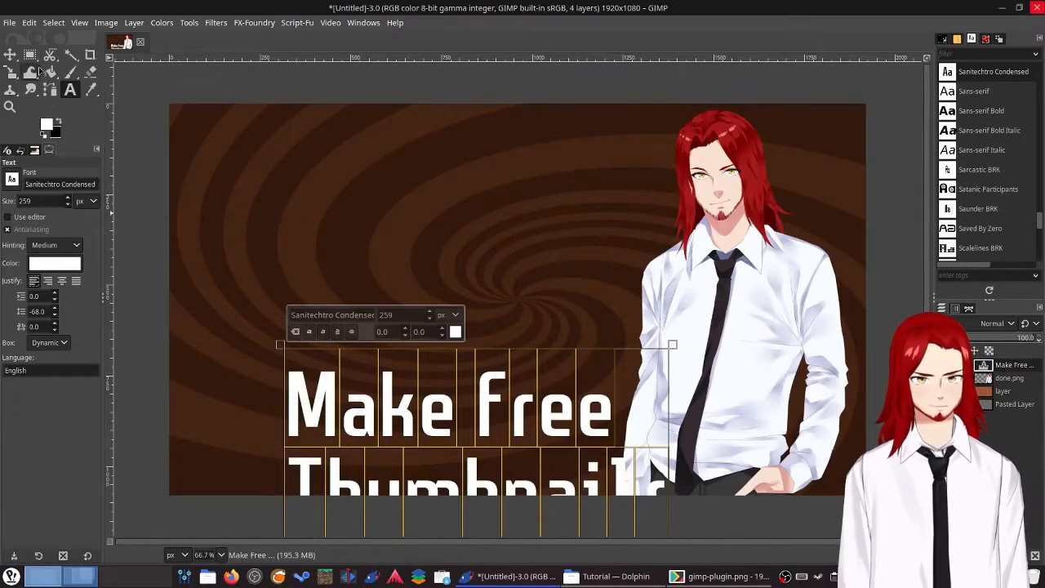
left_click(12, 56)
left_click_drag(479, 437, 422, 363)
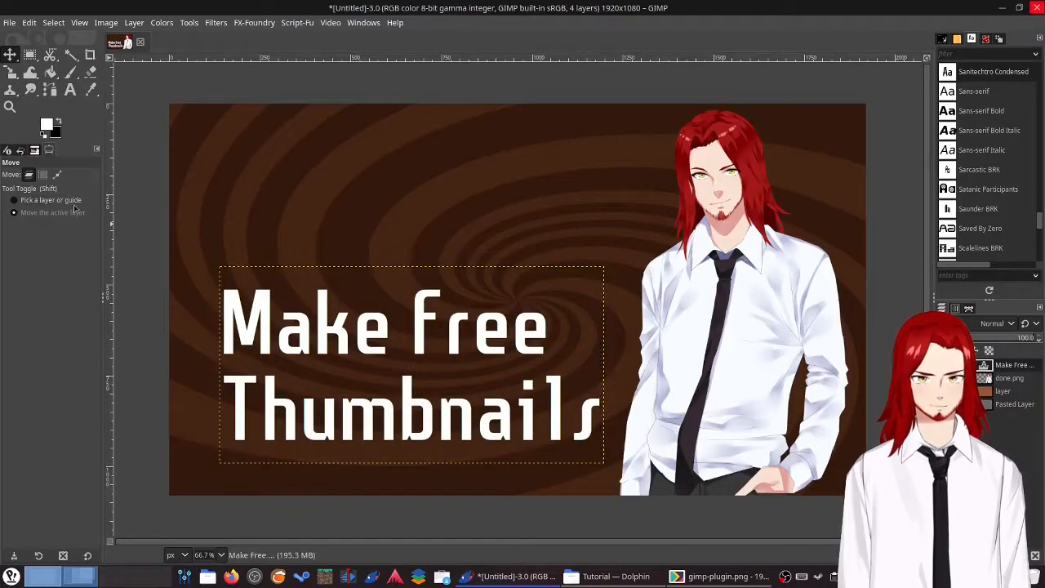
Nudge the title text slightly down and to the left with the Move tool
left_click(70, 90)
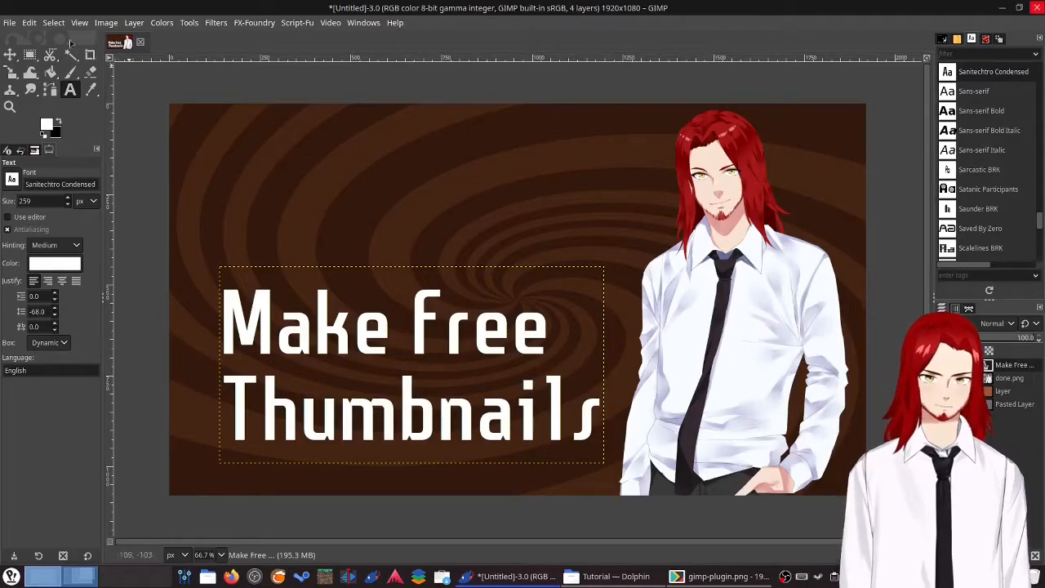
key("m")
mouse_move(465, 399)
left_mouse_down()
mouse_move(449, 399)
mouse_move(481, 413)
mouse_move(448, 406)
mouse_move(461, 408)
left_mouse_up()
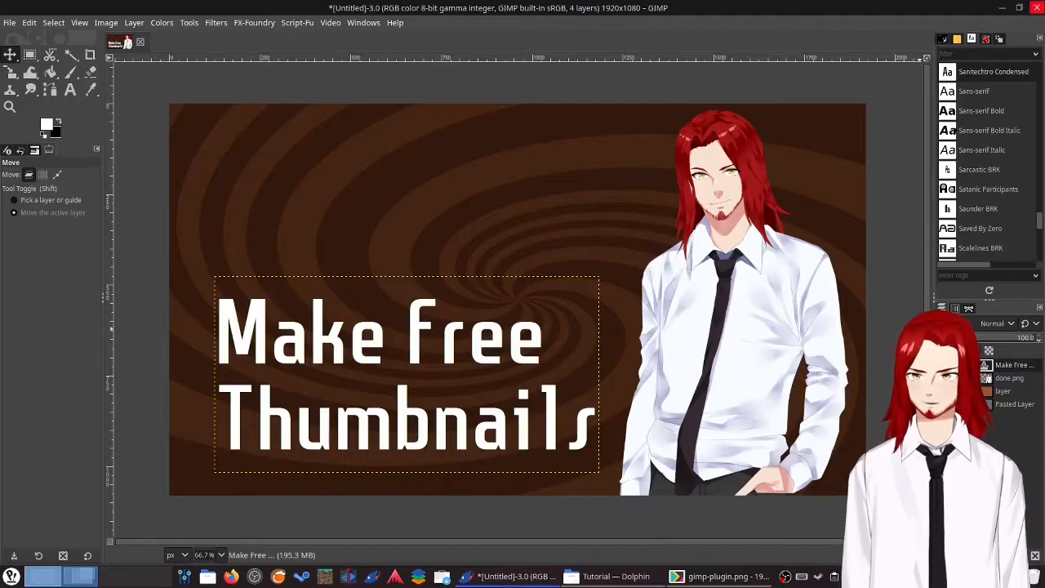
Duplicate the title text layer and fit the upper copy to the image size
right_click(979, 365)
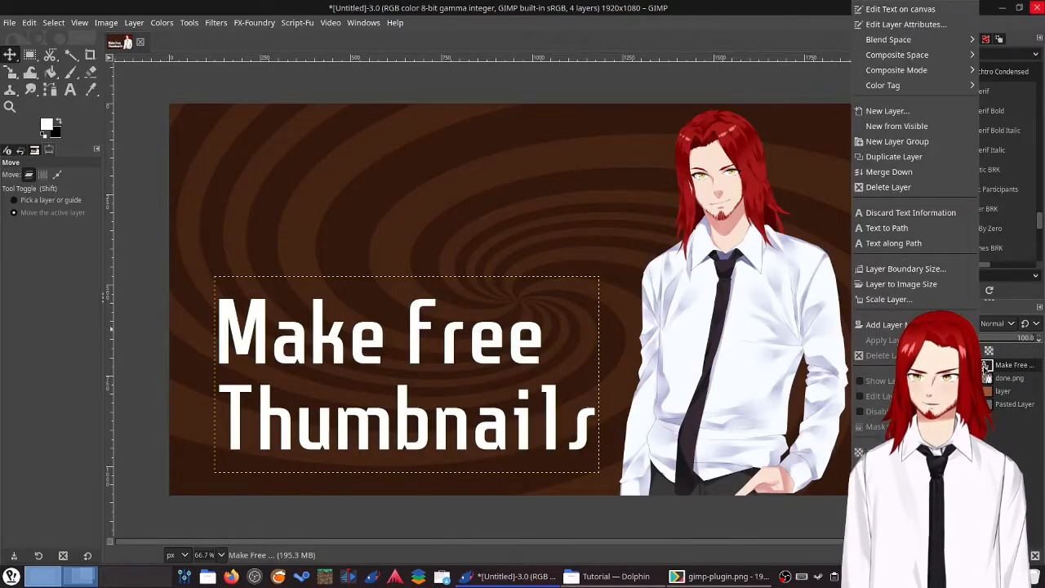
left_click(883, 161)
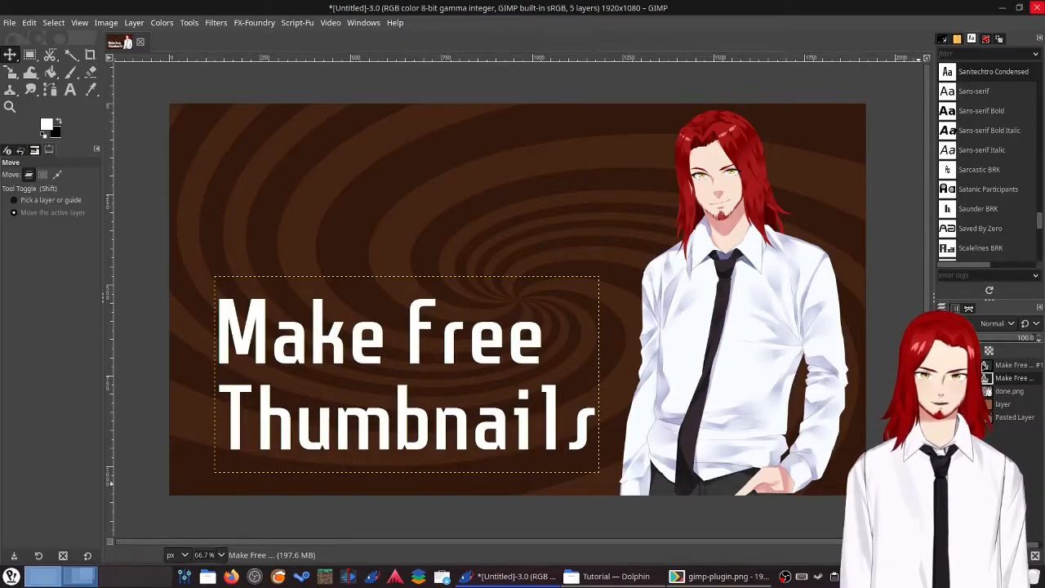
left_click(990, 365)
right_click(990, 368)
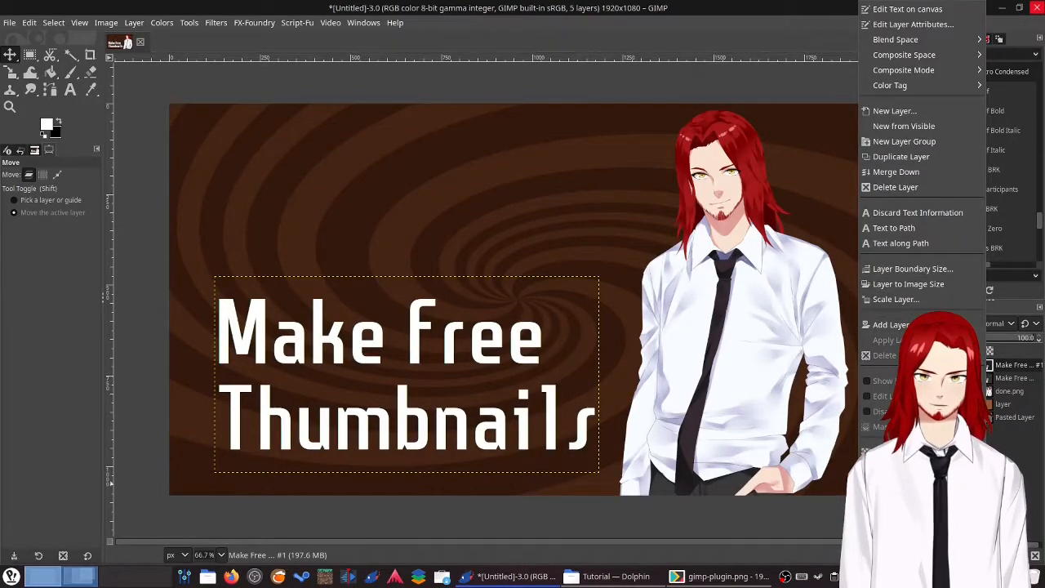
left_click(903, 286)
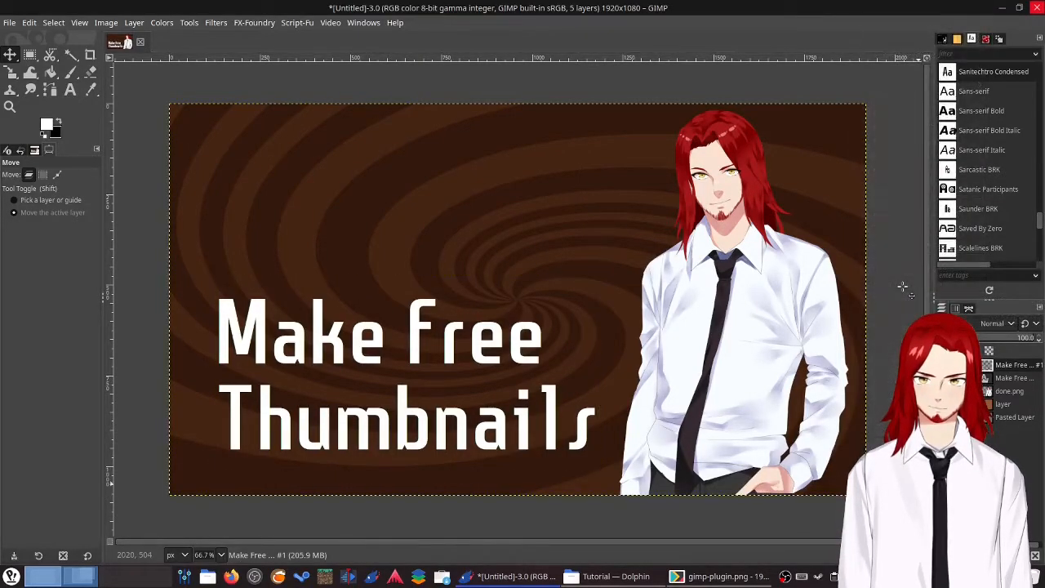
Rename the duplicated, image-sized title layer as text-base
left_click(1007, 368)
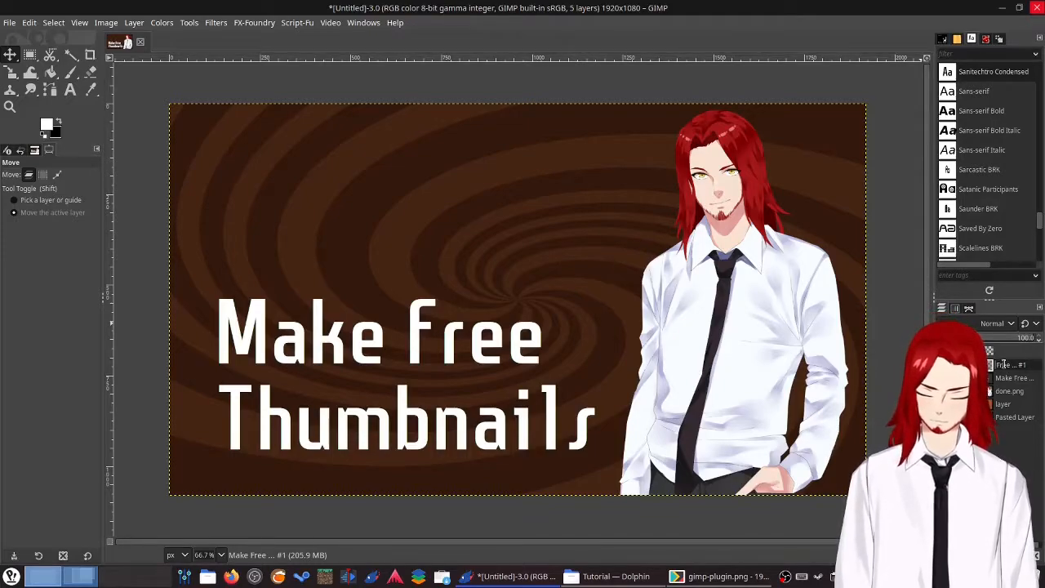
key("Delete")
key("Delete")
key("Delete")
key("Delete")
key("Delete")
key("Delete")
key("Delete")
key("Delete")
key("Delete")
key("Delete")
key("Delete")
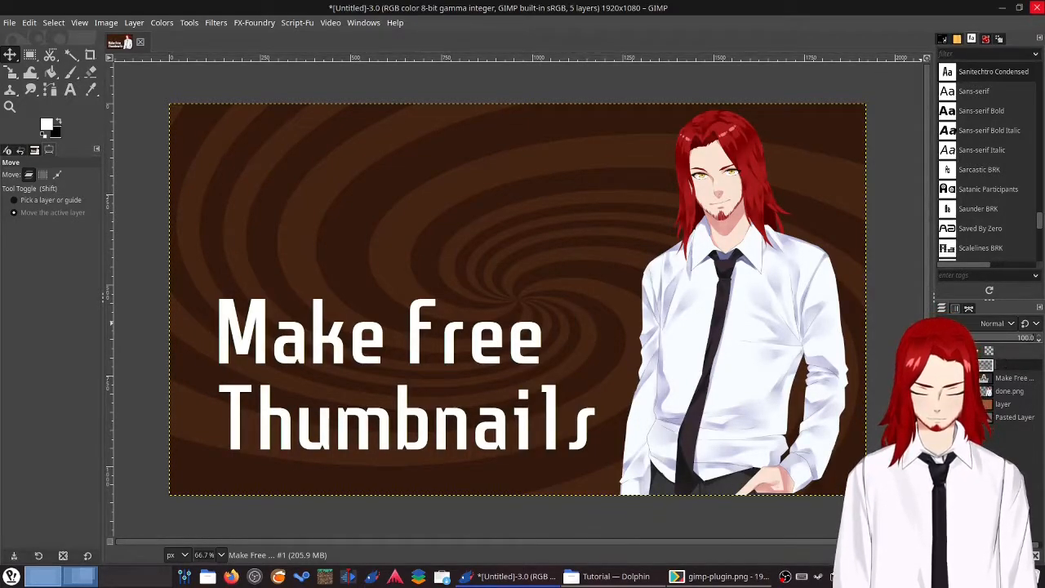
type("text-")
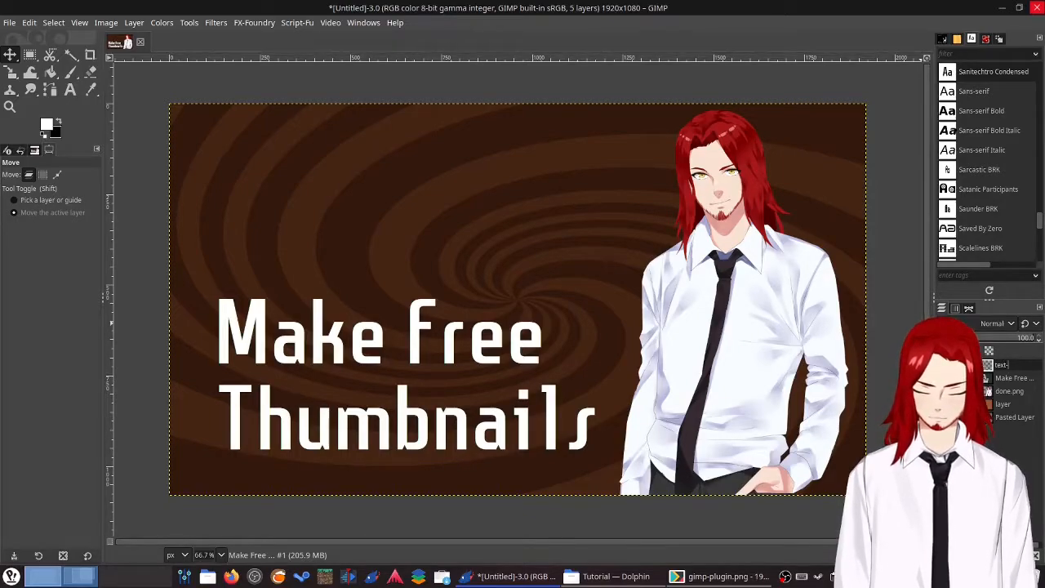
type("base")
key("Return")
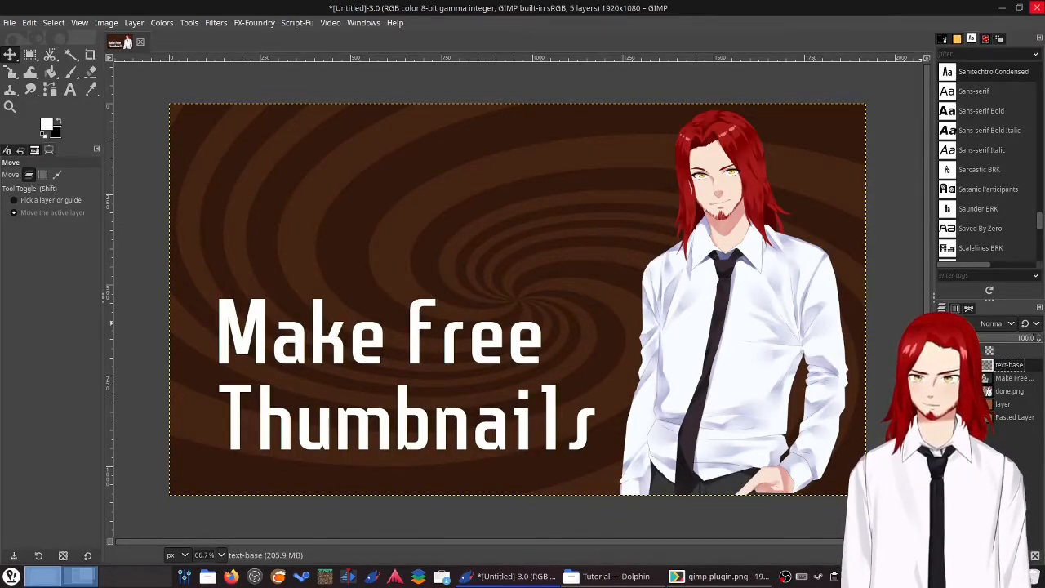
Move the original title text layer to the bottom of the stack and add a new 1920 x 1080 transparent layer directly below text-base
left_click_drag(985, 379, 988, 434)
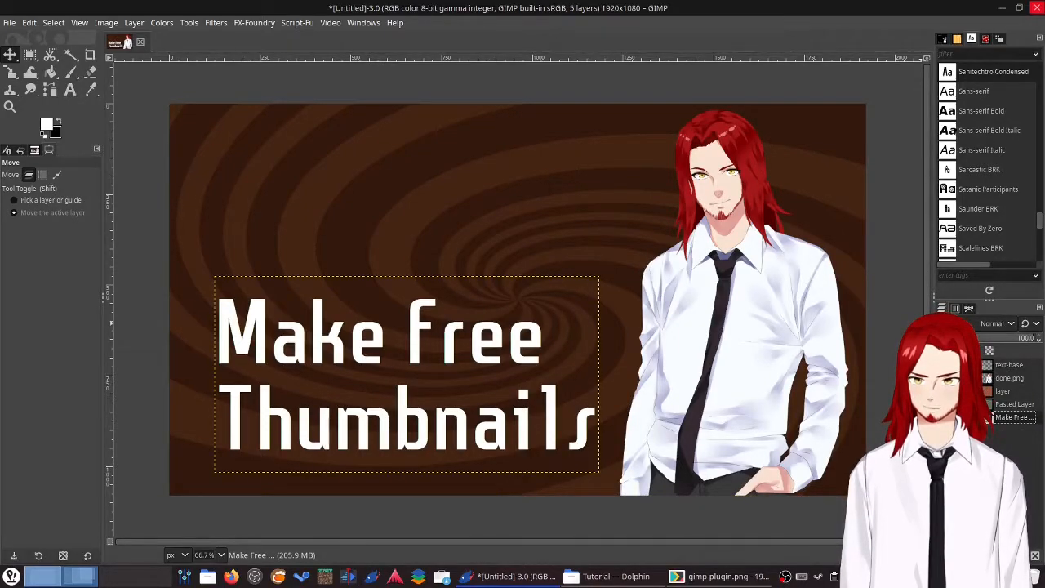
left_click(1004, 368)
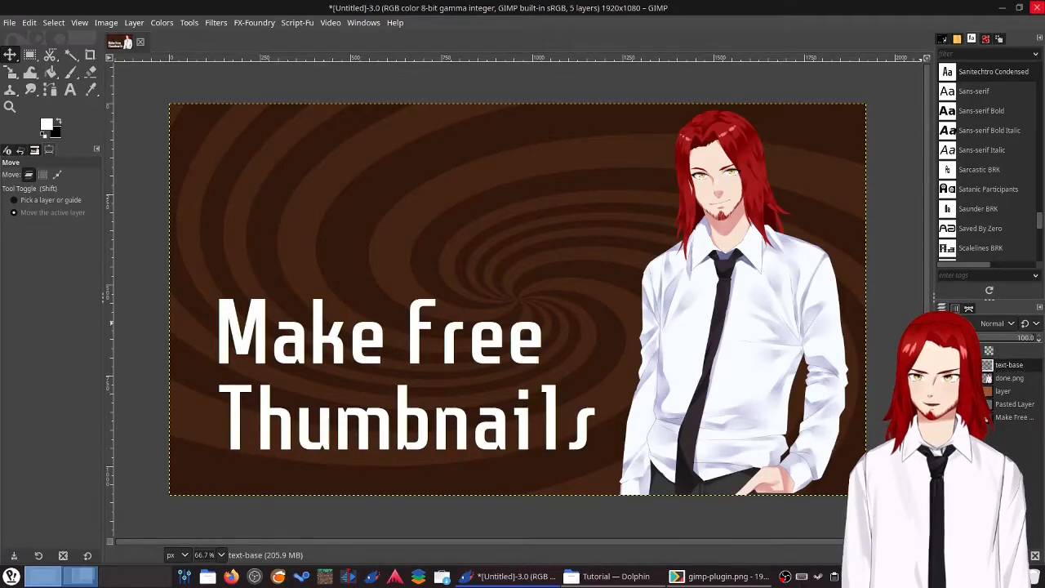
key("ctrl+shift+n")
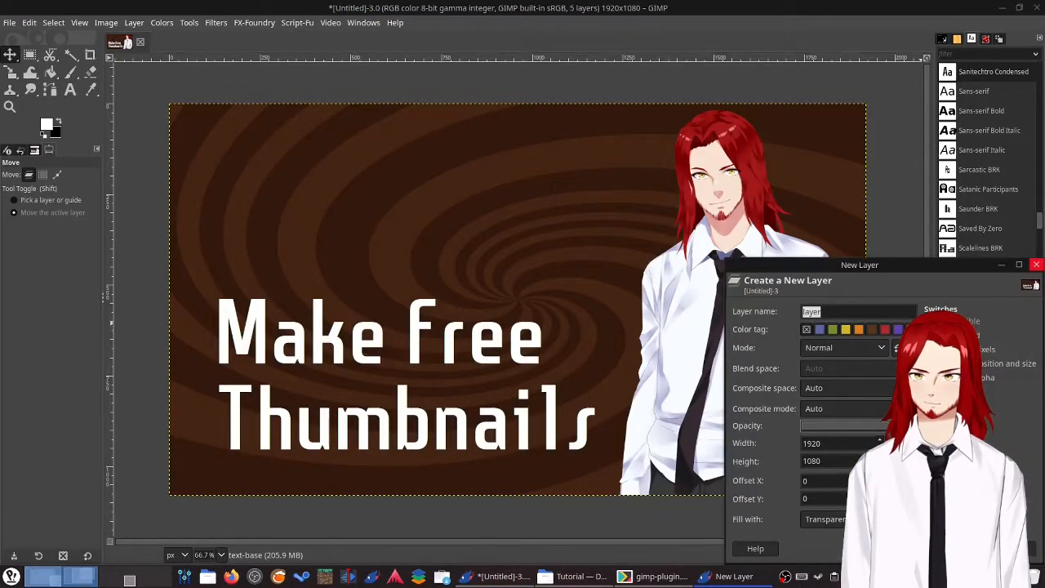
key("Return")
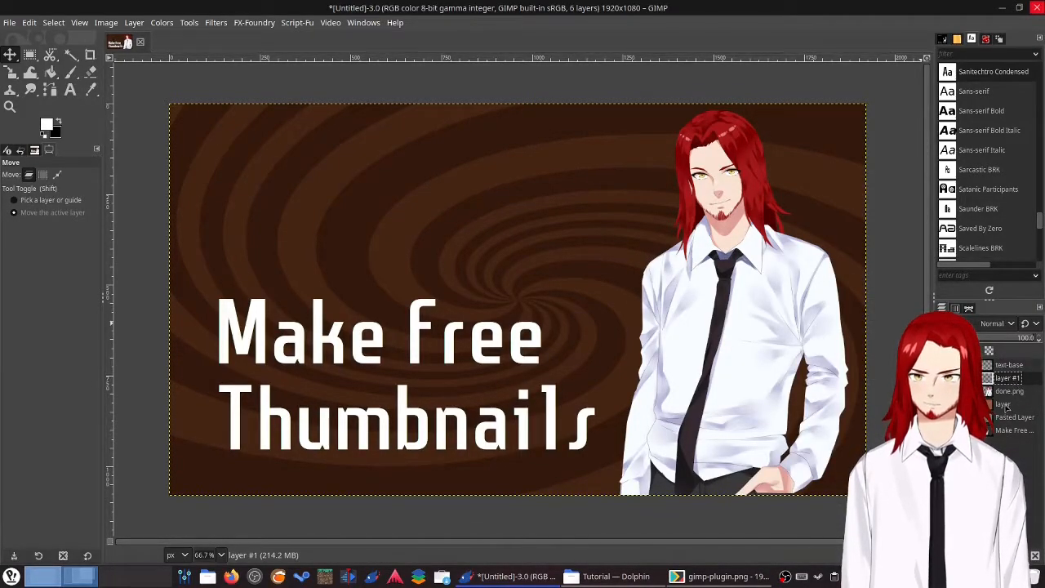
Rename the brown Multiply layer as color-back
left_click(1004, 405)
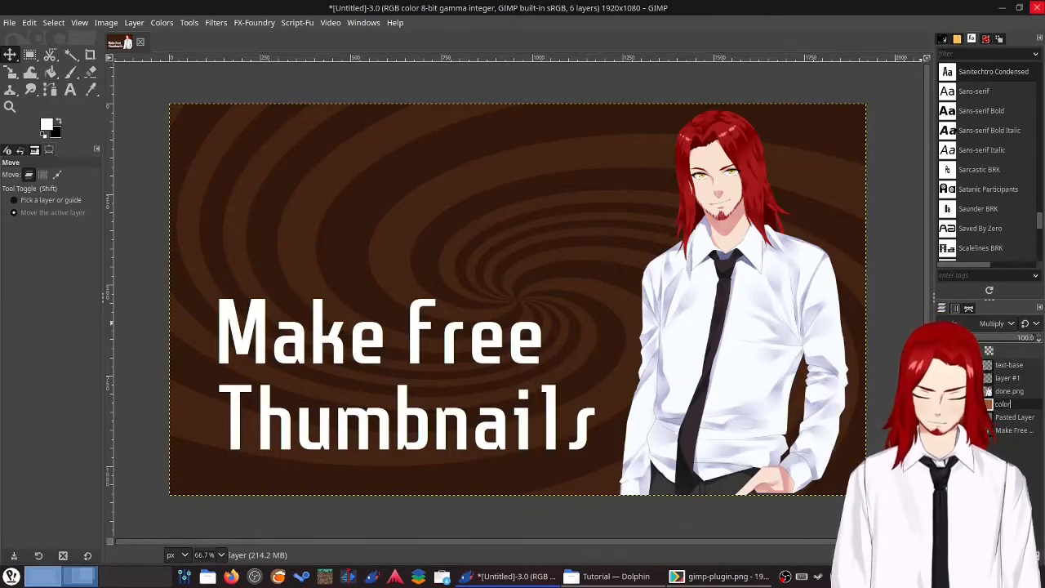
type("color-back")
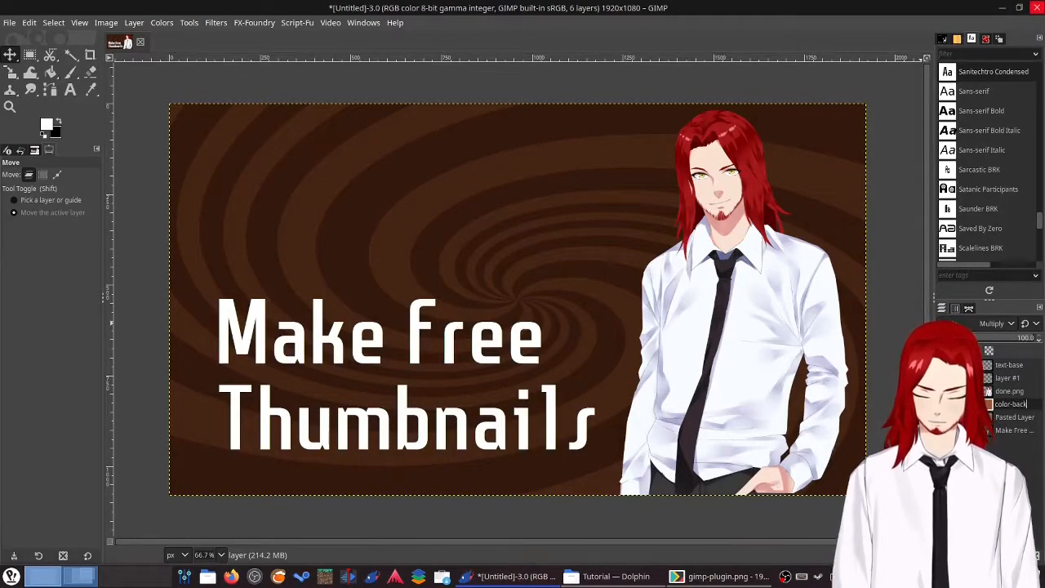
key("Return")
Rename the pasted swirl layer as background
left_click(1007, 417)
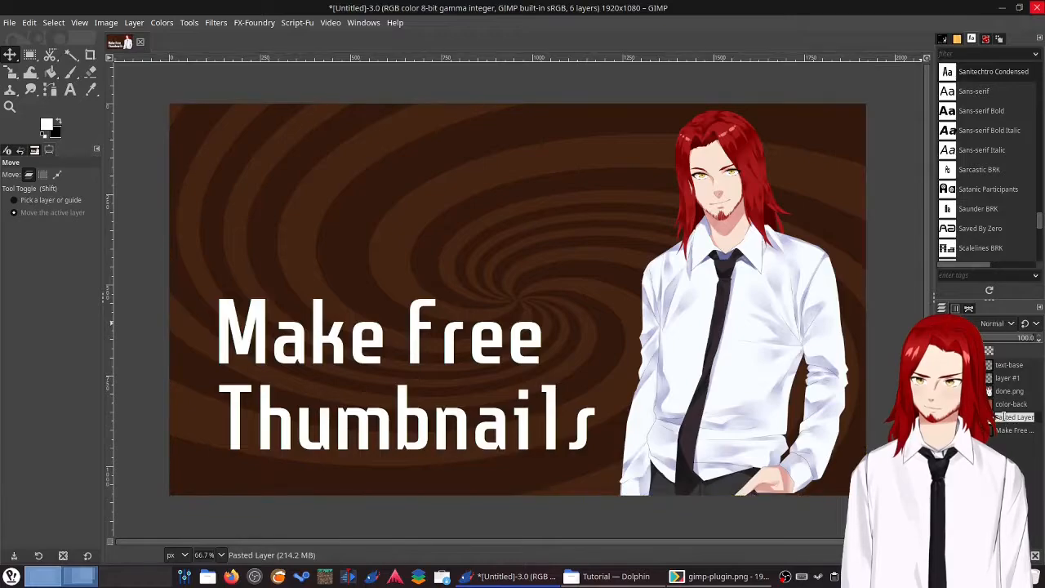
type("bac")
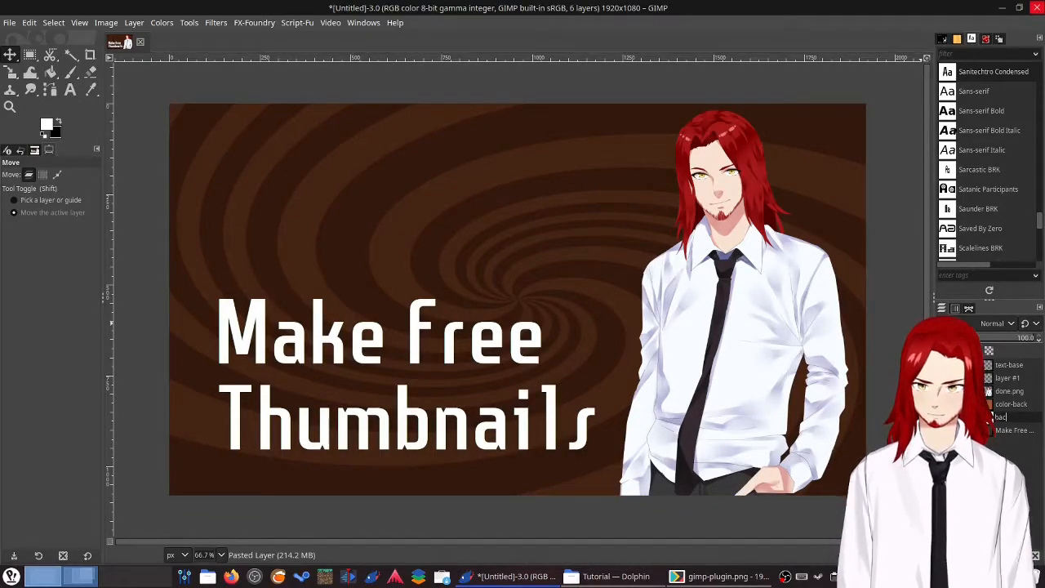
type("kground")
key("Return")
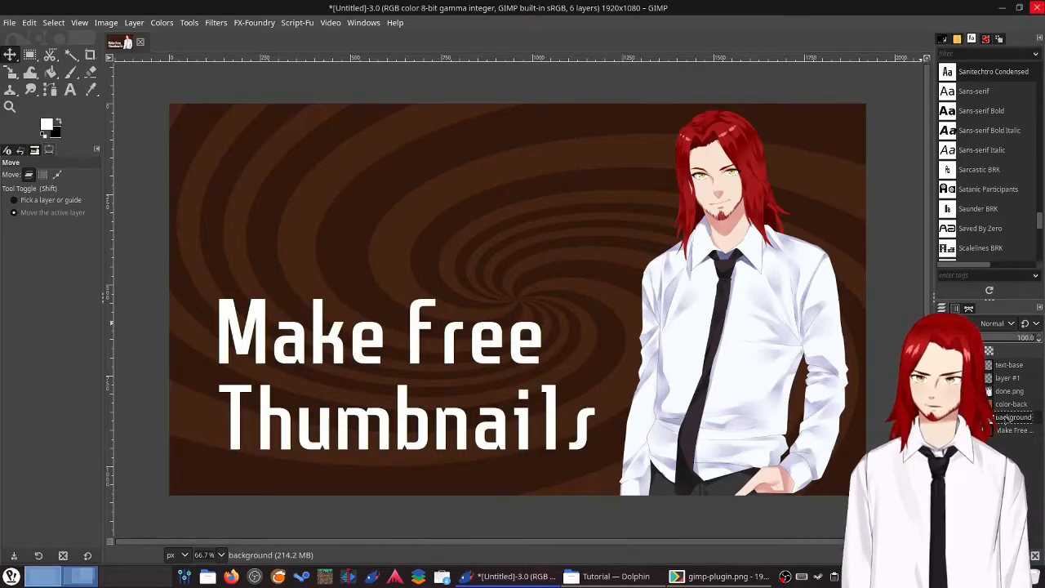
Rename the new transparent layer below text-base as text-stroke
left_click(1009, 377)
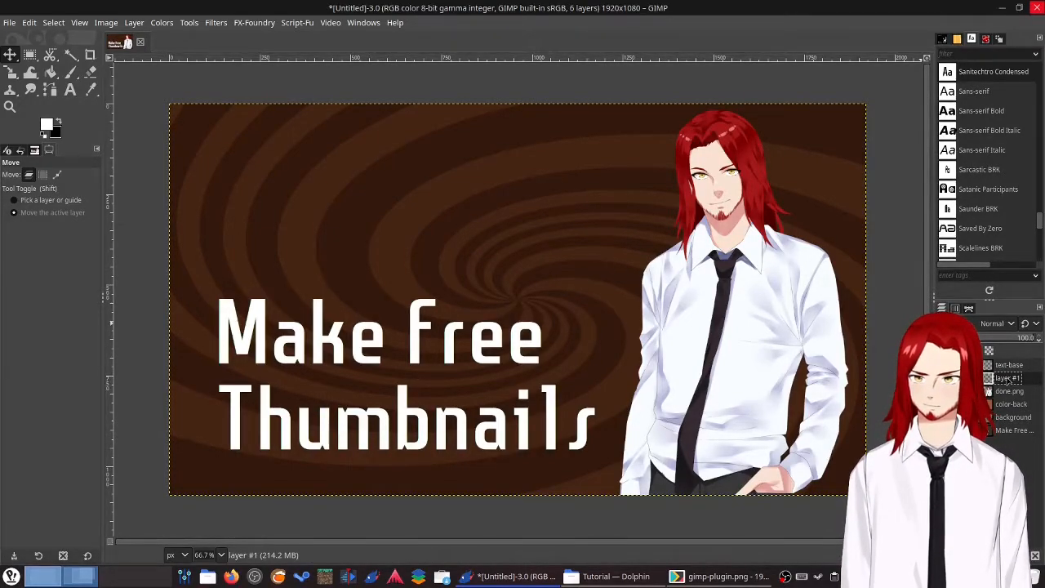
double_click(1009, 378)
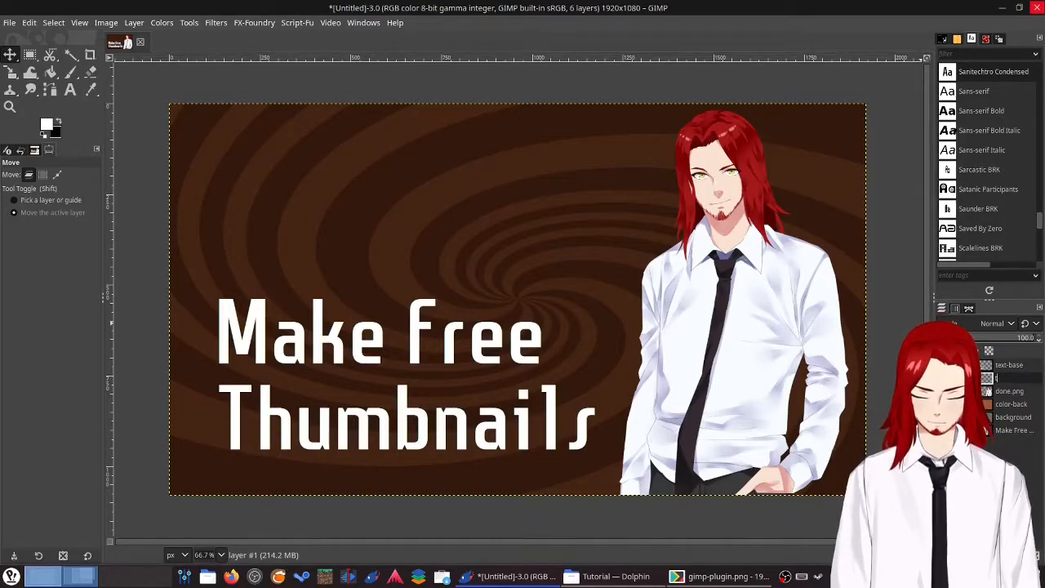
type("text-stro")
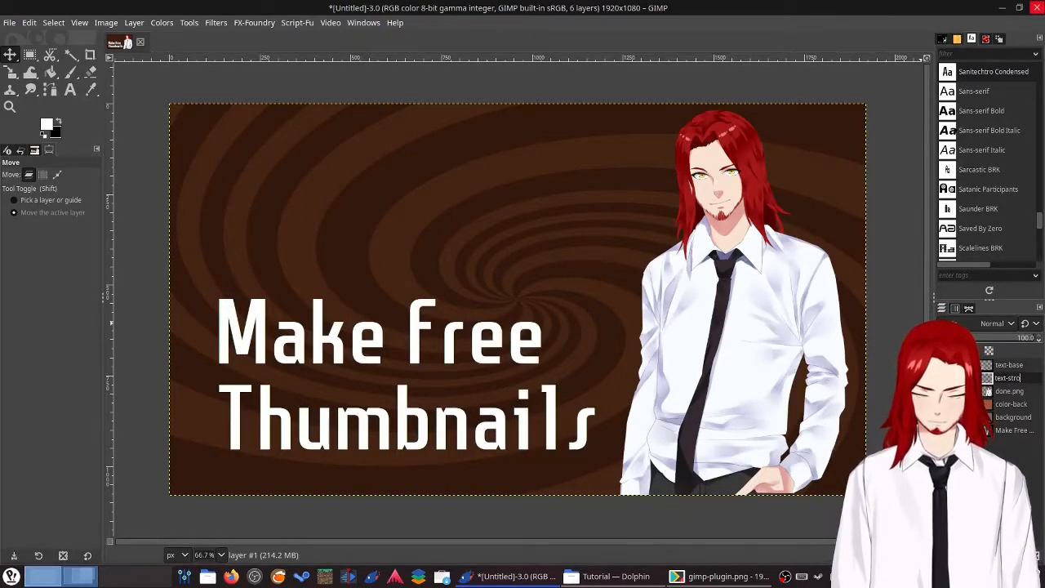
type("ke")
key("Return")
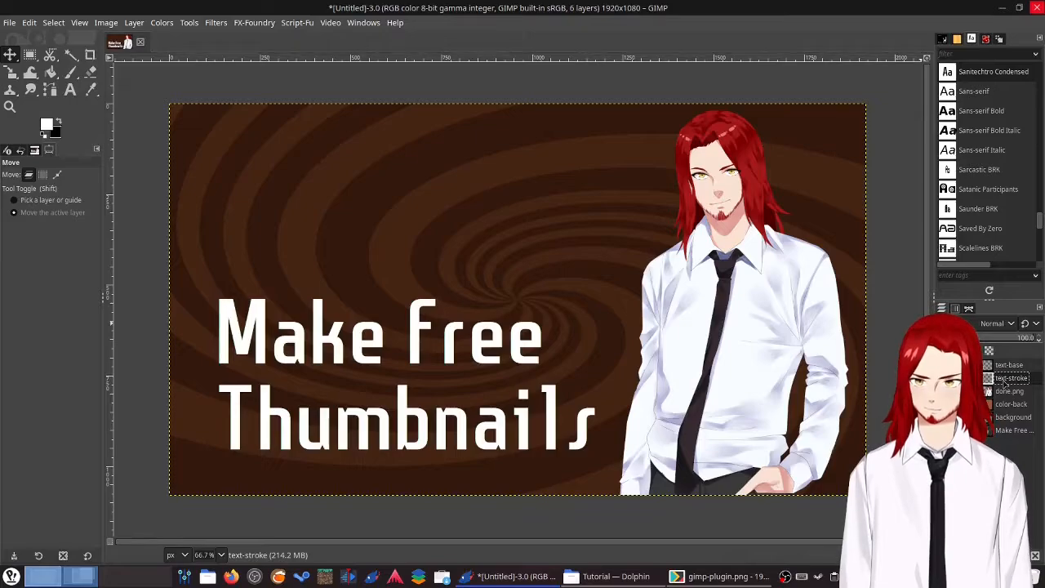
Create a new layer group and place the text-base and text-stroke layers inside it, text-base above text-stroke
right_click(1008, 365)
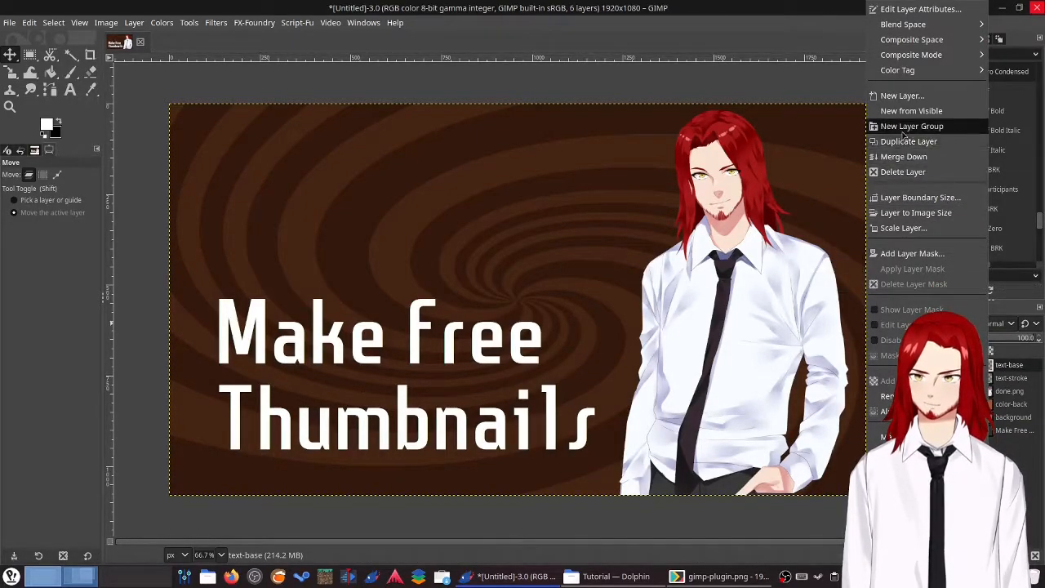
left_click(903, 128)
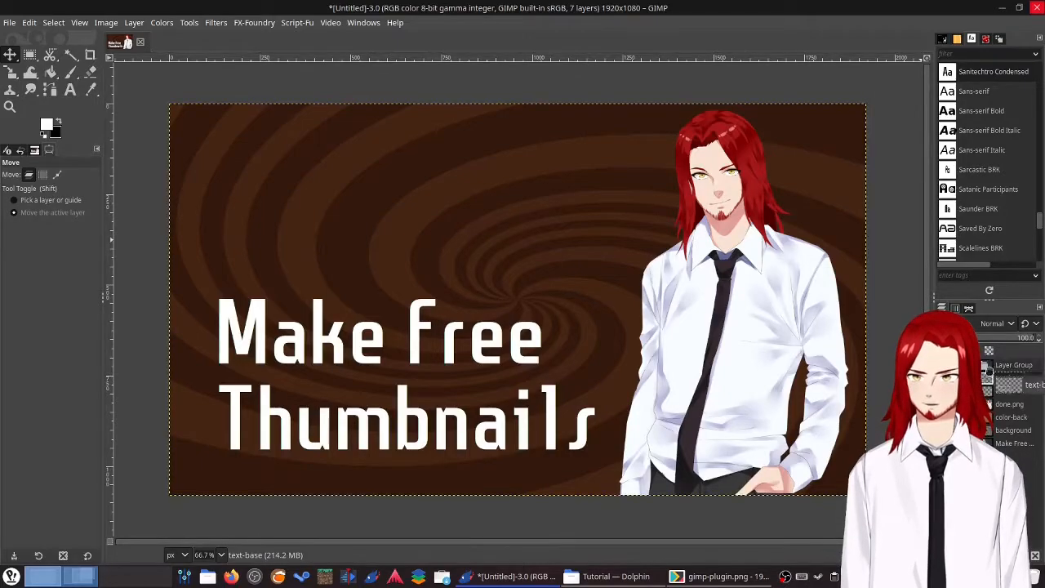
left_click_drag(986, 374, 996, 382)
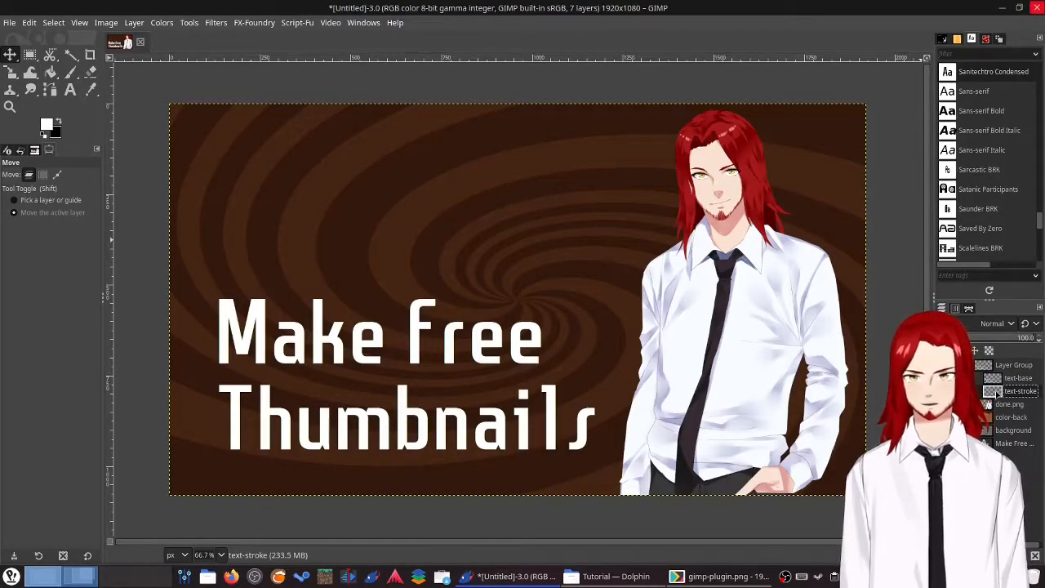
Set the Paintbrush to the 2. Hardness 100 brush and try to paint on the layer group
left_click(986, 366)
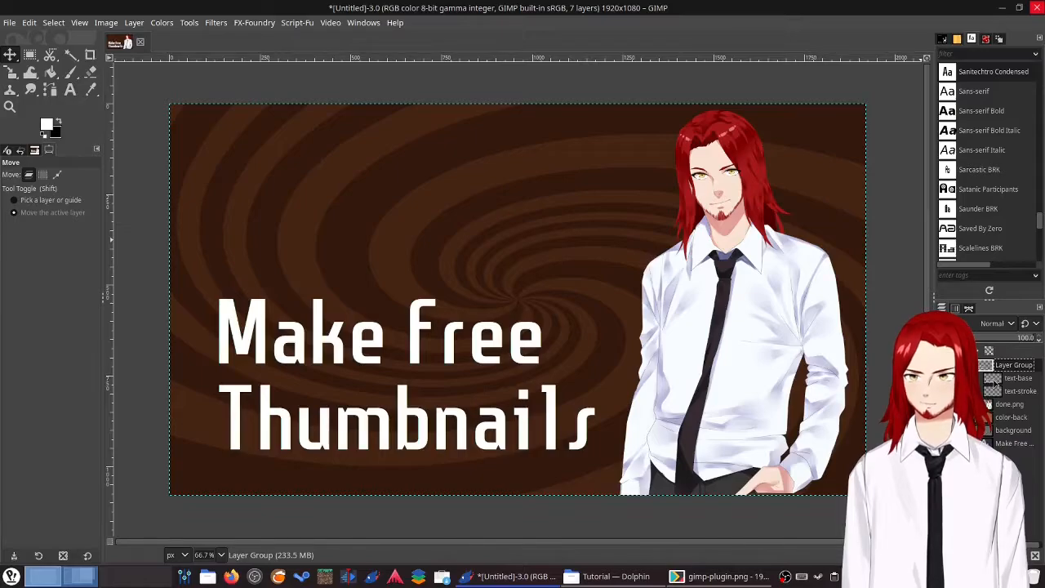
left_click(70, 72)
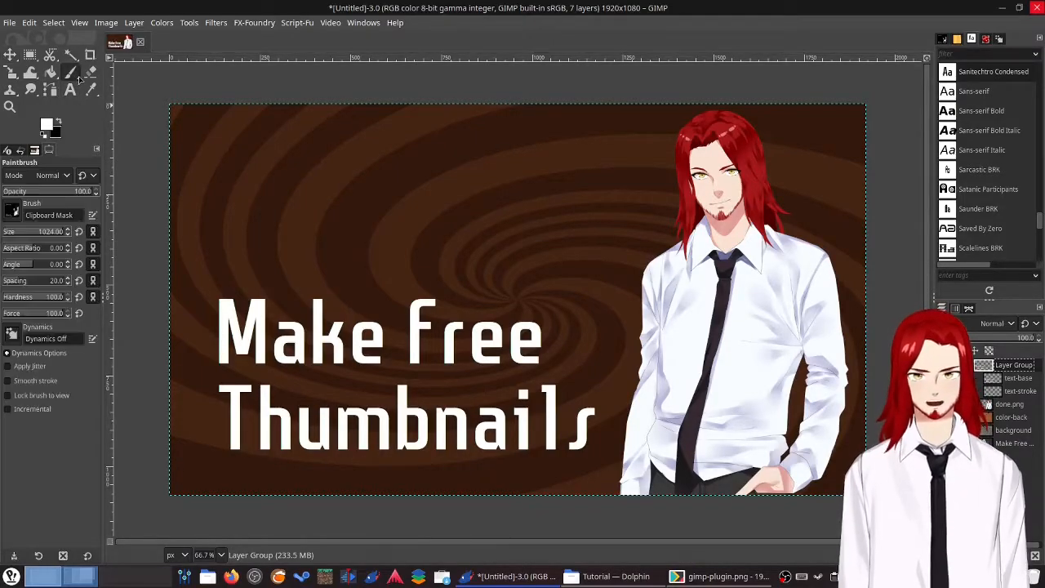
mouse_move(449, 238)
left_mouse_down()
mouse_move(416, 186)
mouse_move(433, 189)
mouse_move(432, 275)
mouse_move(421, 299)
mouse_move(433, 308)
mouse_move(618, 302)
mouse_move(473, 308)
left_mouse_up()
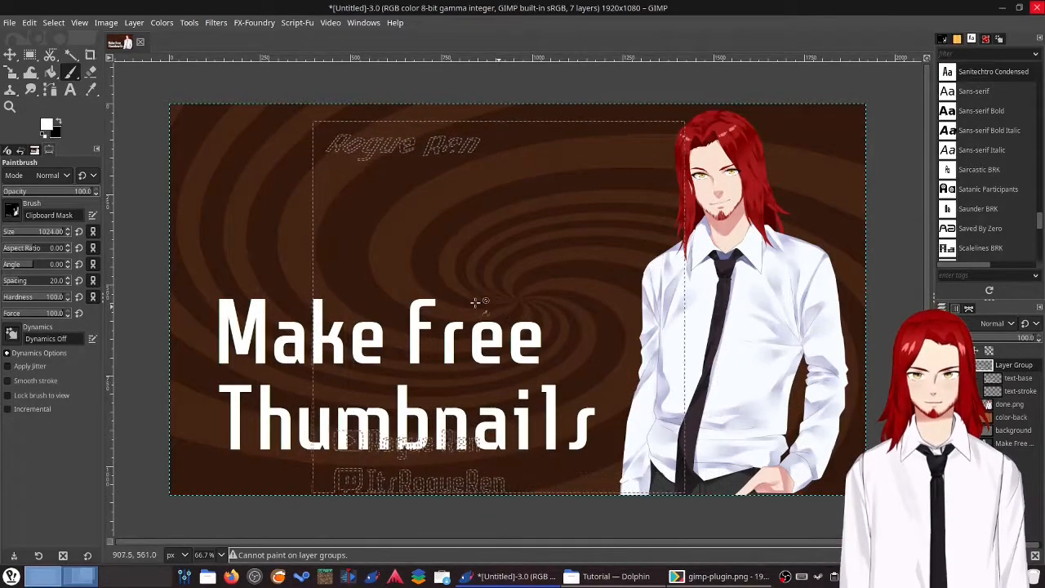
left_click(13, 211)
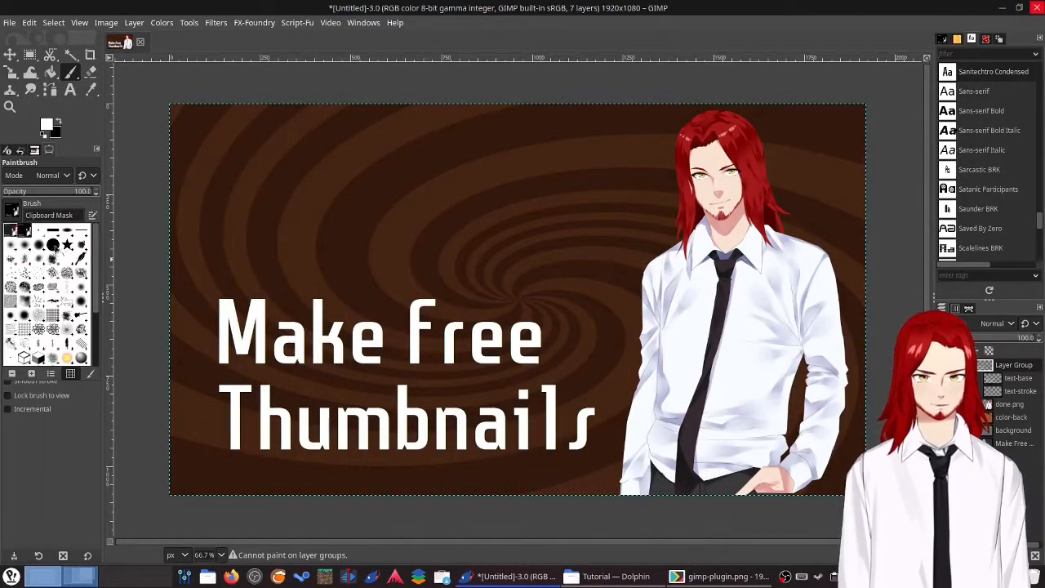
left_click(52, 244)
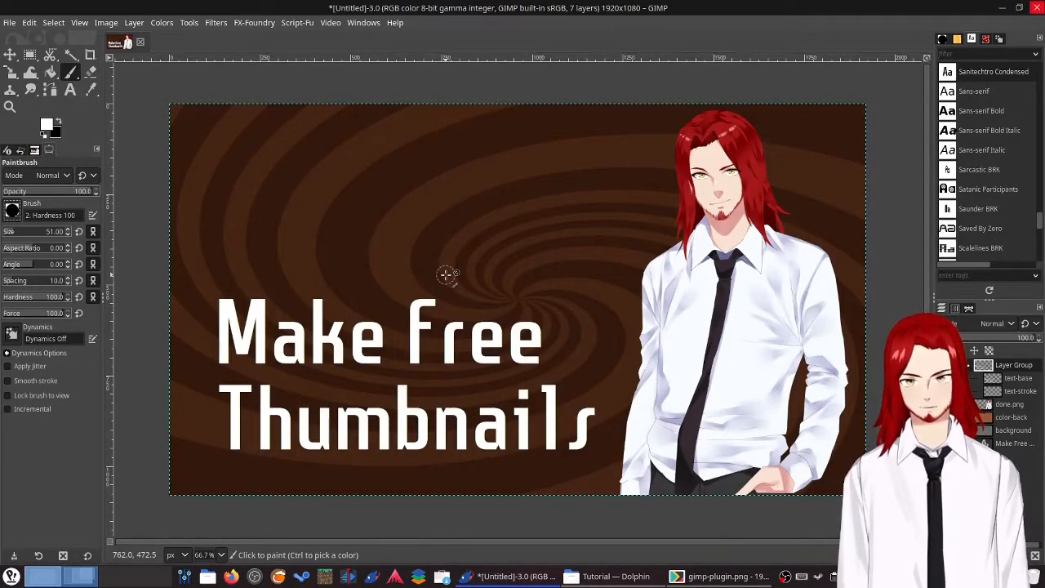
left_click(274, 168)
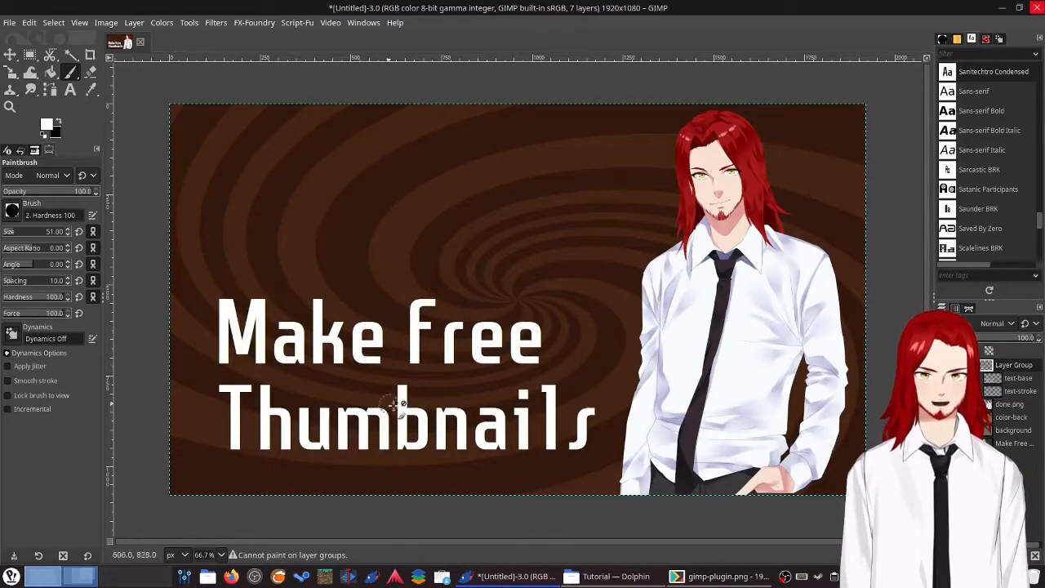
left_click(999, 380)
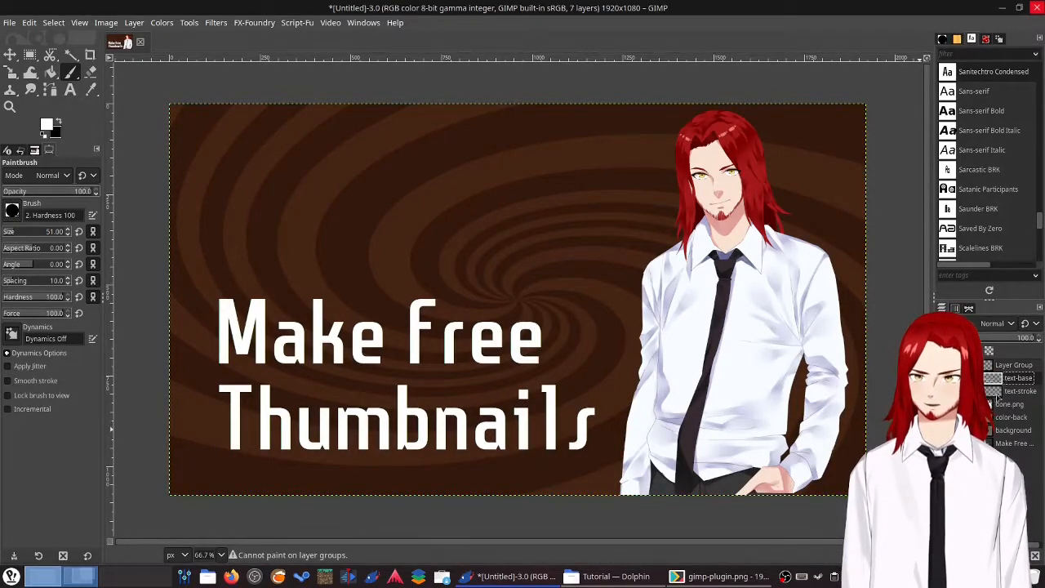
left_click(1002, 366)
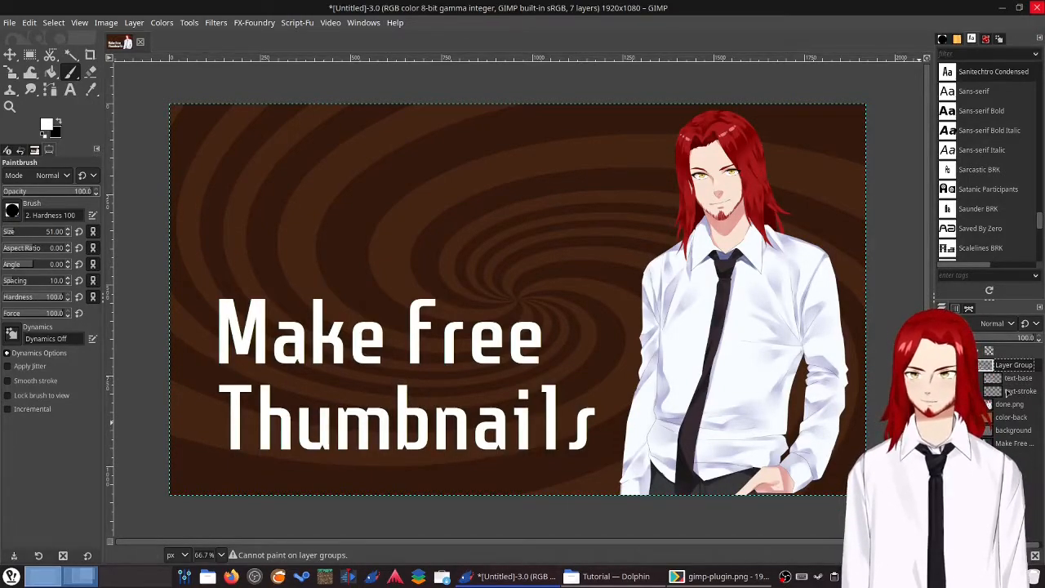
left_click(1018, 393)
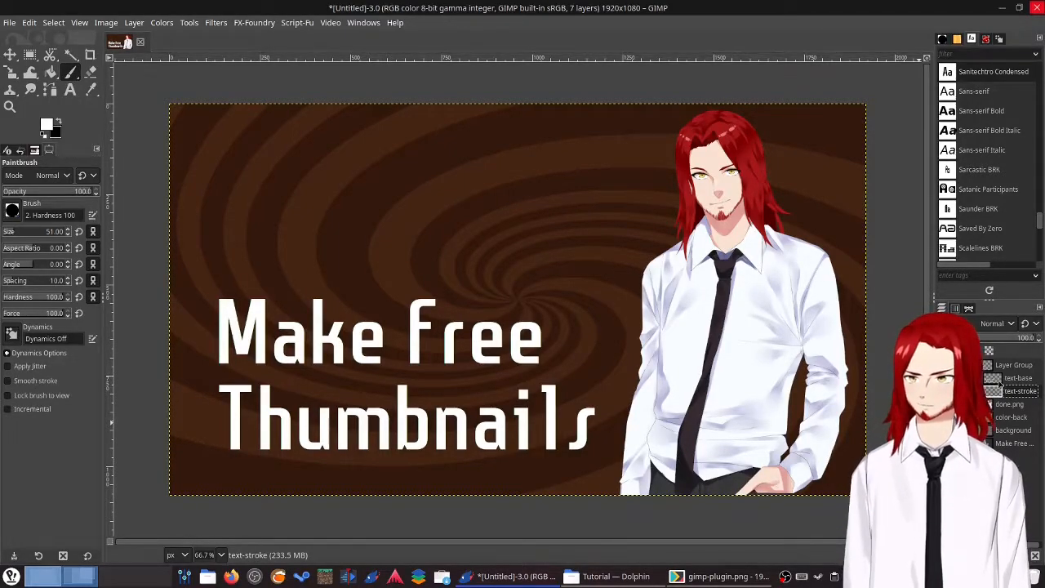
Create a selection from the text-base layer's alpha and grow it by 15 px around the lettering
left_click(996, 379)
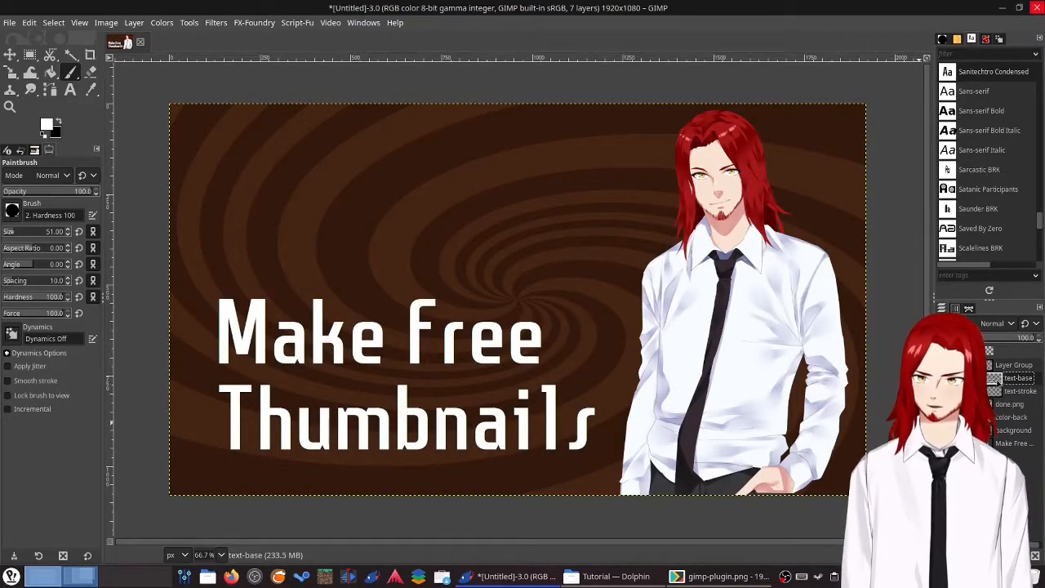
right_click(997, 379)
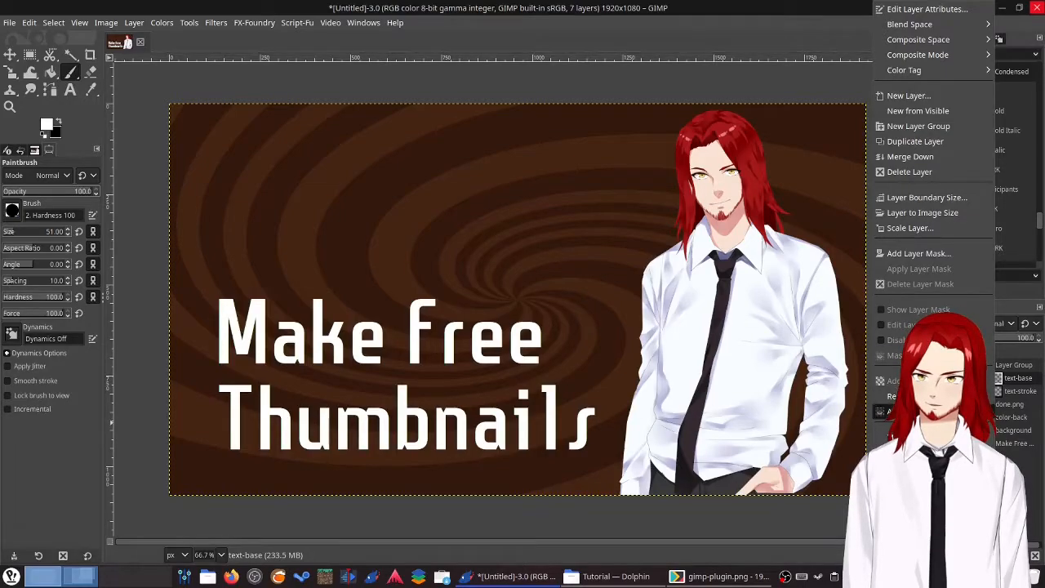
left_click(898, 410)
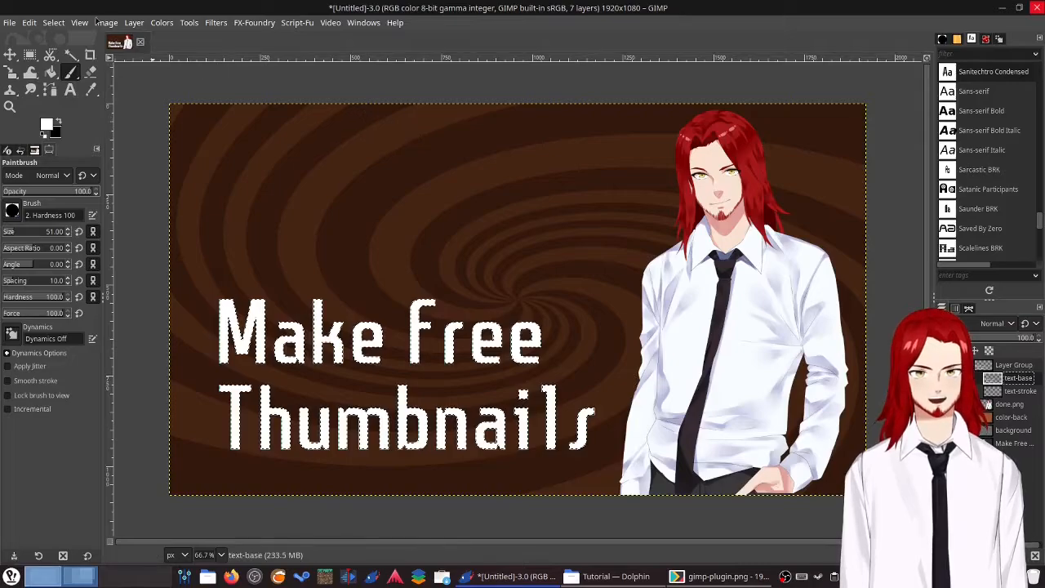
left_click(54, 23)
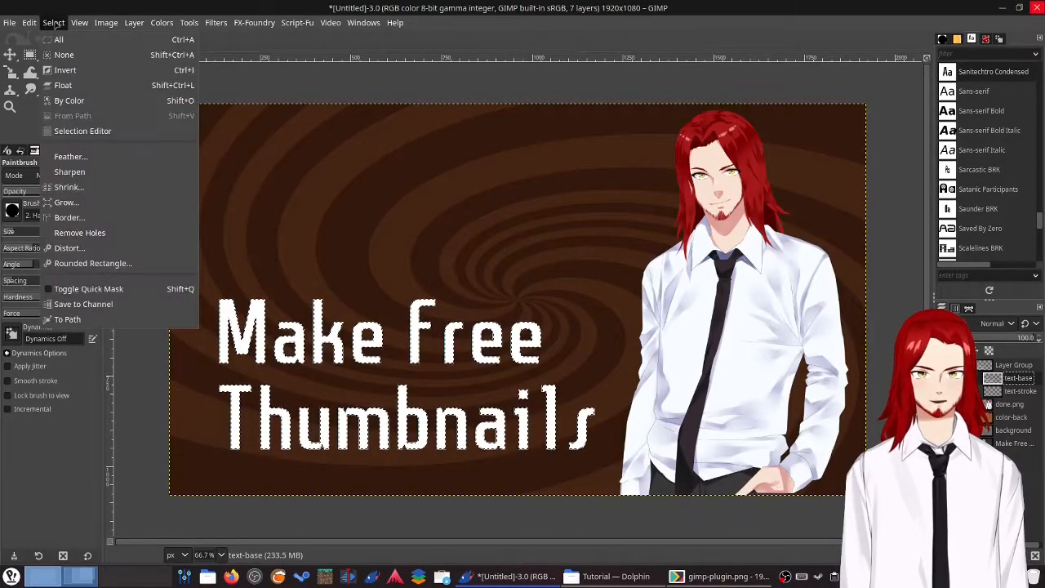
left_click(81, 204)
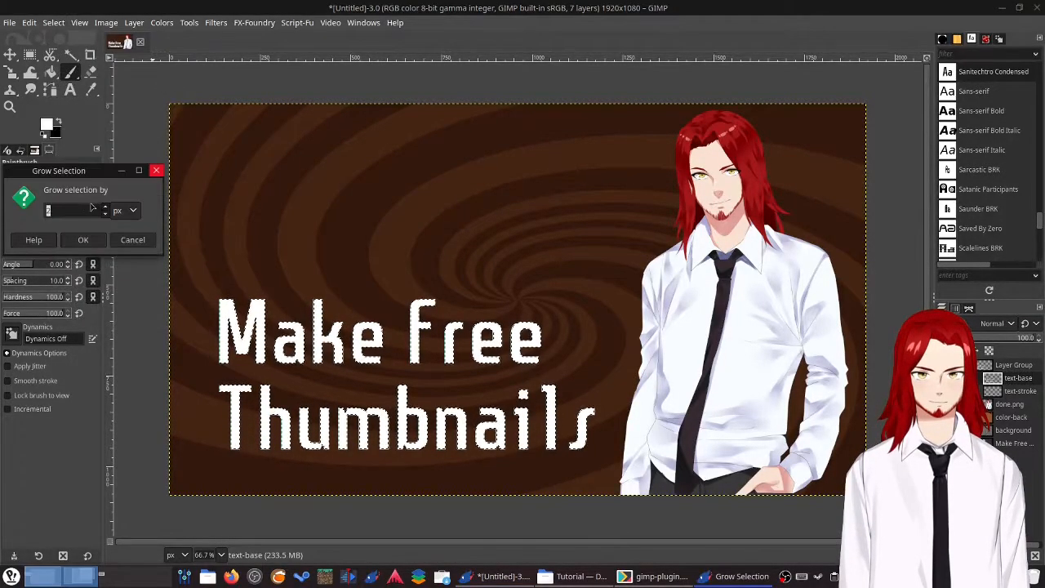
type("7")
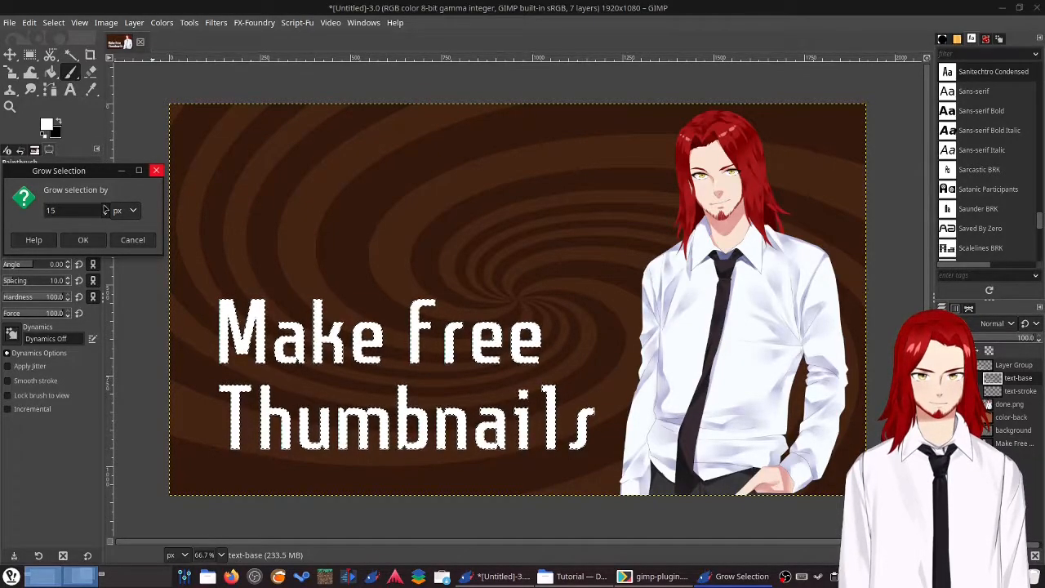
left_click(84, 240)
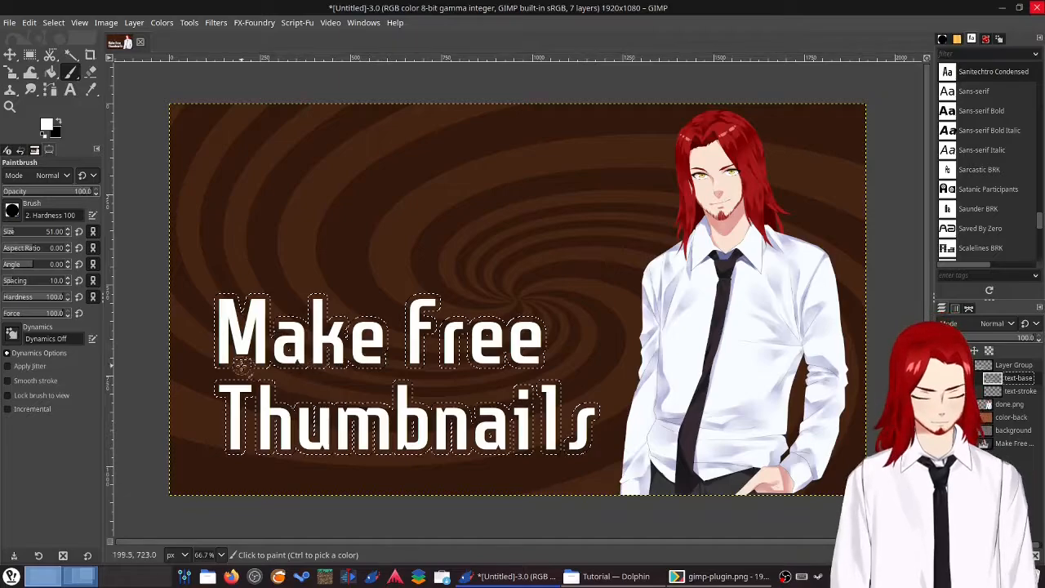
Add rectangles to the selection over the small unselected gaps inside the a and the three e's of "Make Free"
scroll(282, 340, "up", 2)
scroll(269, 348, "up", 6)
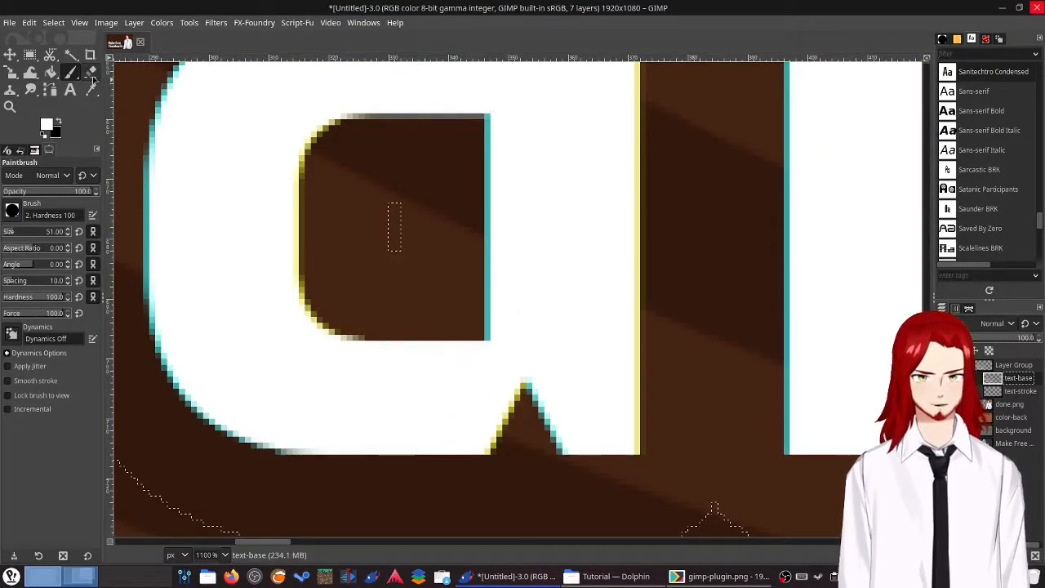
left_click(30, 55)
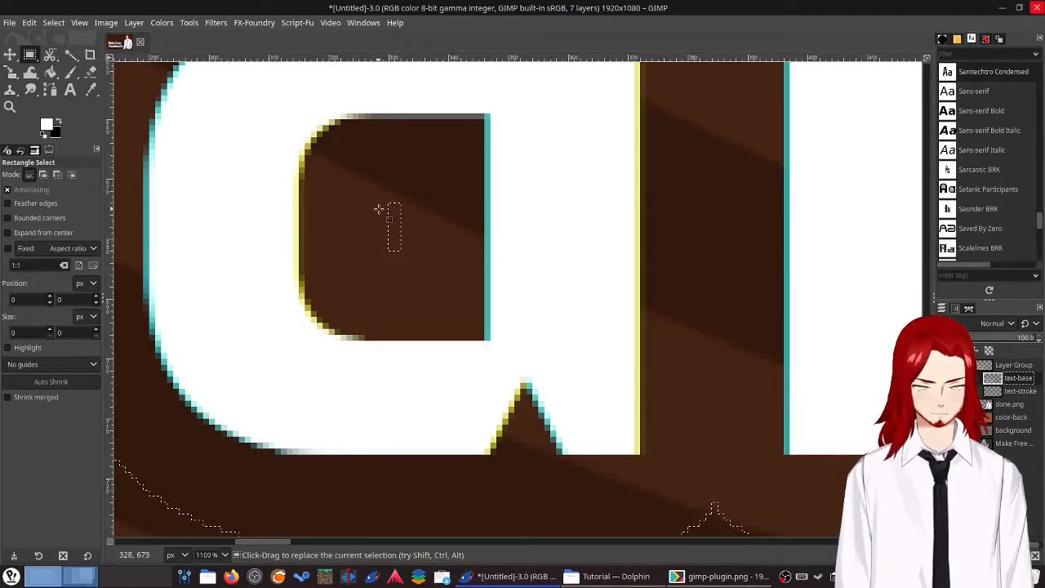
left_click_drag(370, 181, 412, 268)
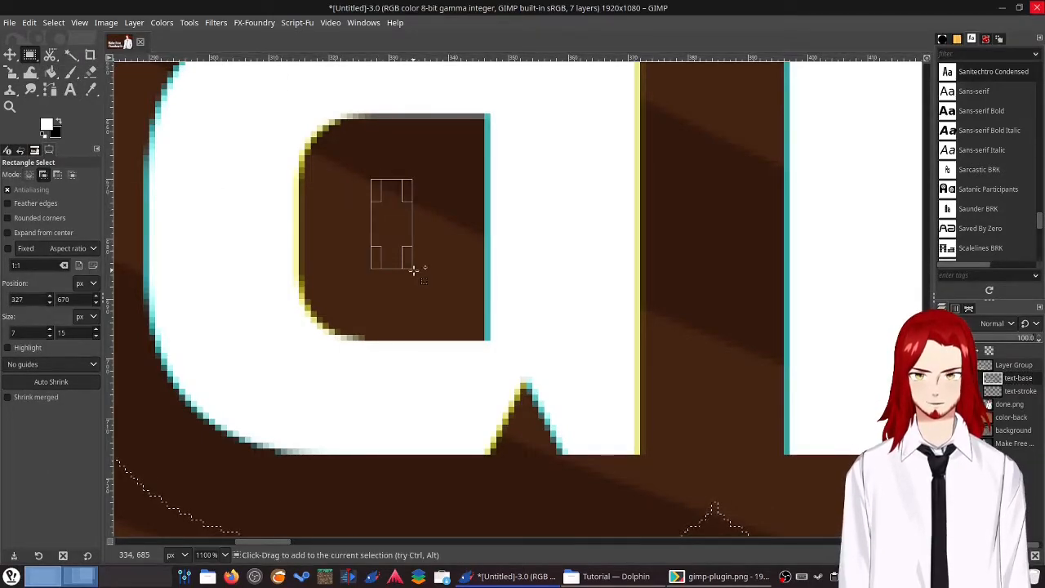
left_click_drag(270, 541, 362, 524)
scroll(355, 431, "up", 3)
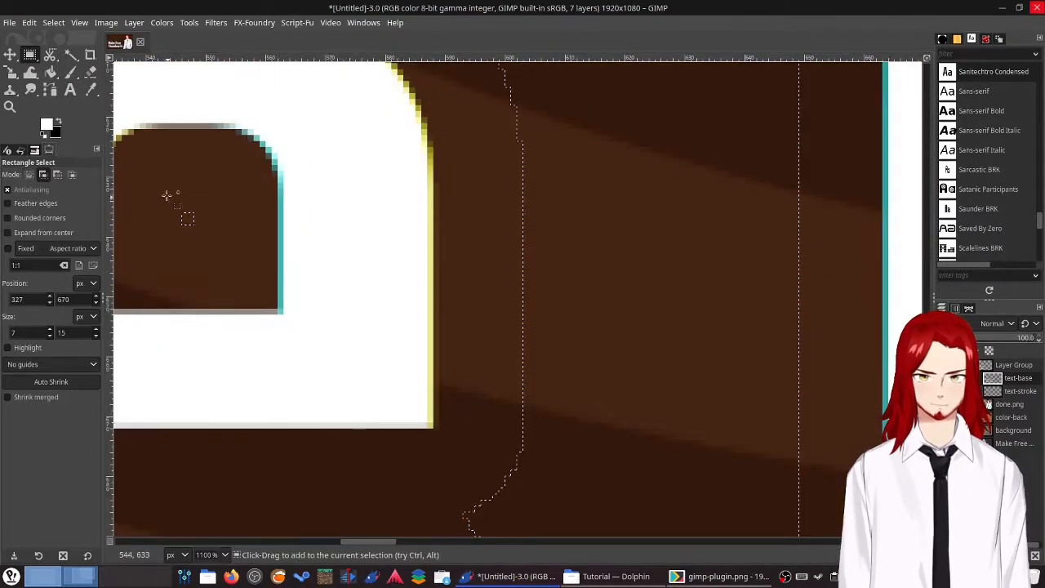
left_click_drag(146, 189, 217, 253)
left_click_drag(367, 541, 481, 534)
left_click_drag(388, 209, 436, 252)
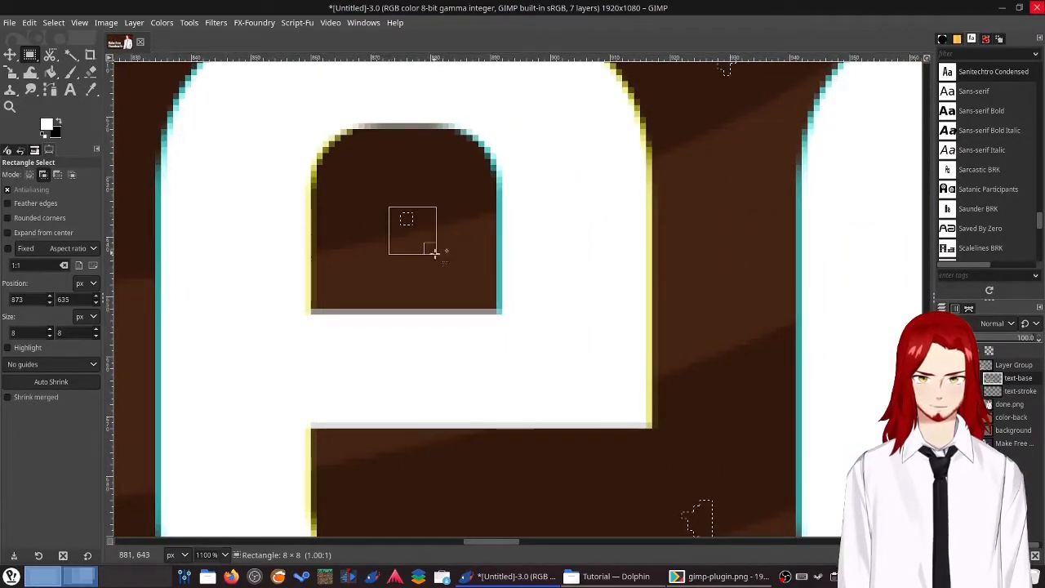
left_click_drag(485, 545, 526, 544)
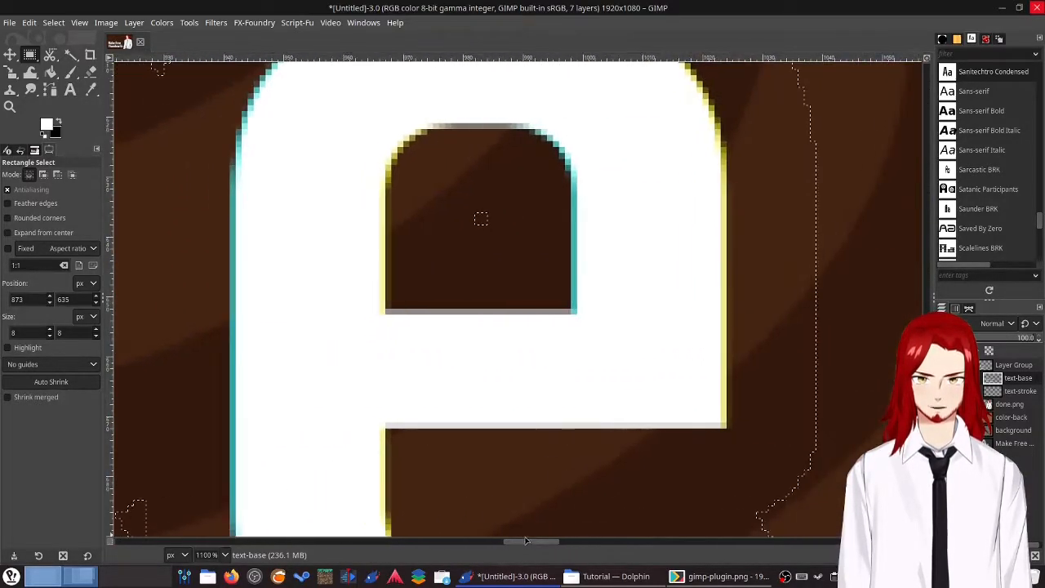
left_click_drag(457, 201, 513, 248)
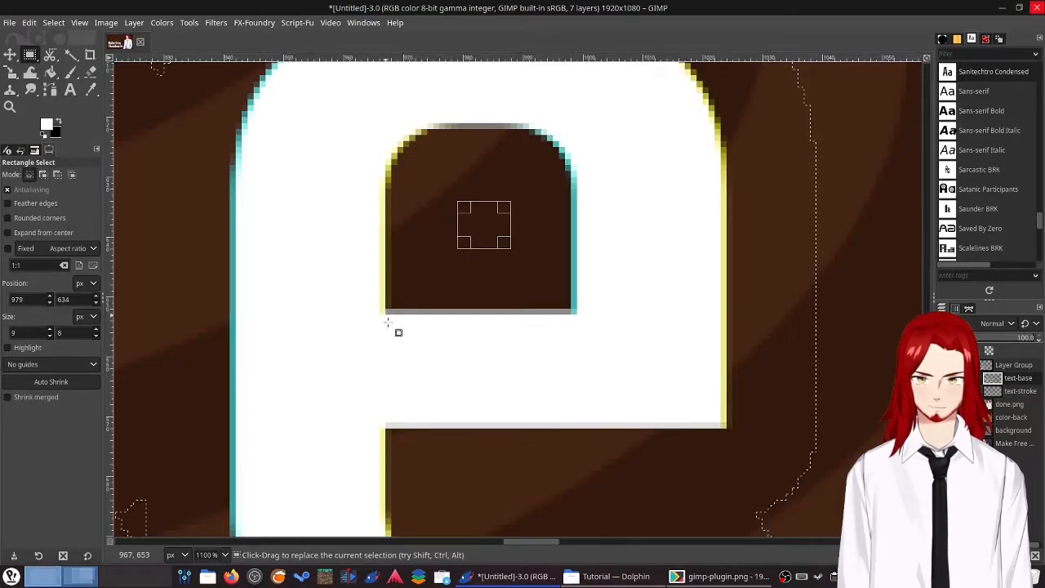
Add rectangles to the selection over the small unselected gaps inside the a and the b of "Thumbnails"
scroll(401, 362, "down", 4)
scroll(366, 353, "down", 2, "ctrl")
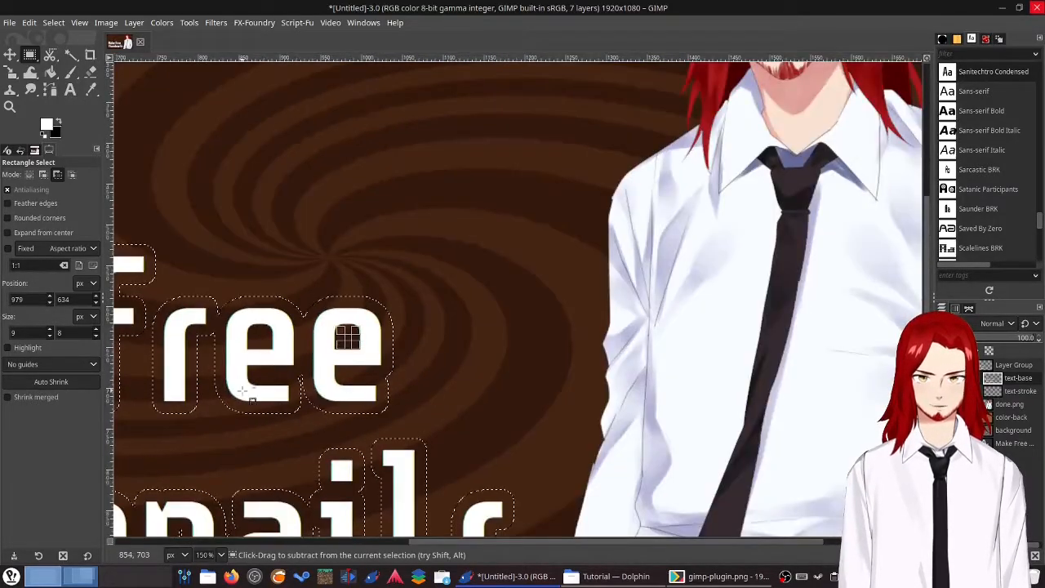
scroll(249, 404, "down", 3)
scroll(243, 410, "up", 5, "ctrl")
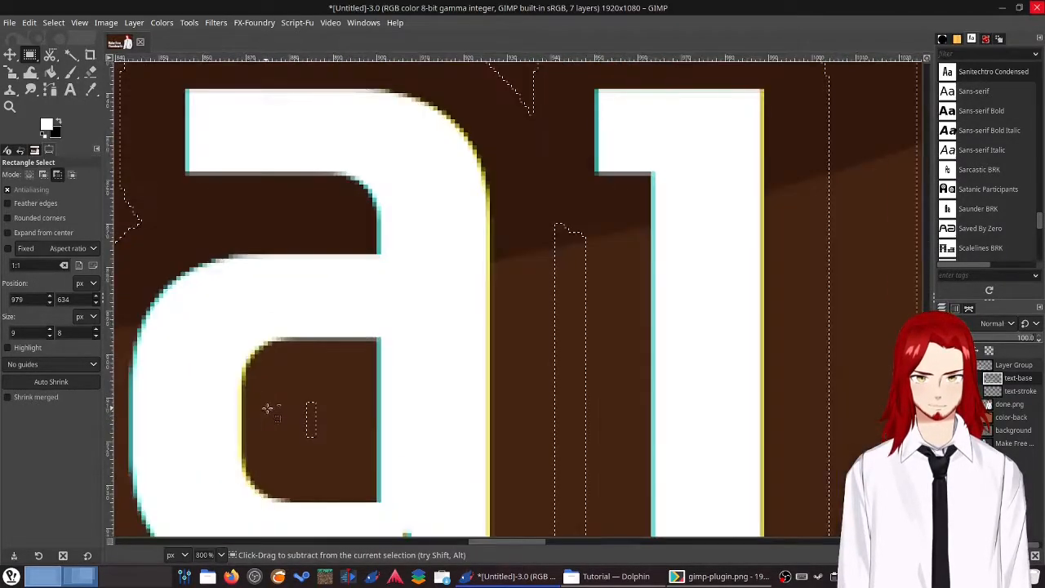
left_click_drag(298, 395, 327, 439)
scroll(318, 425, "down", 7, "ctrl")
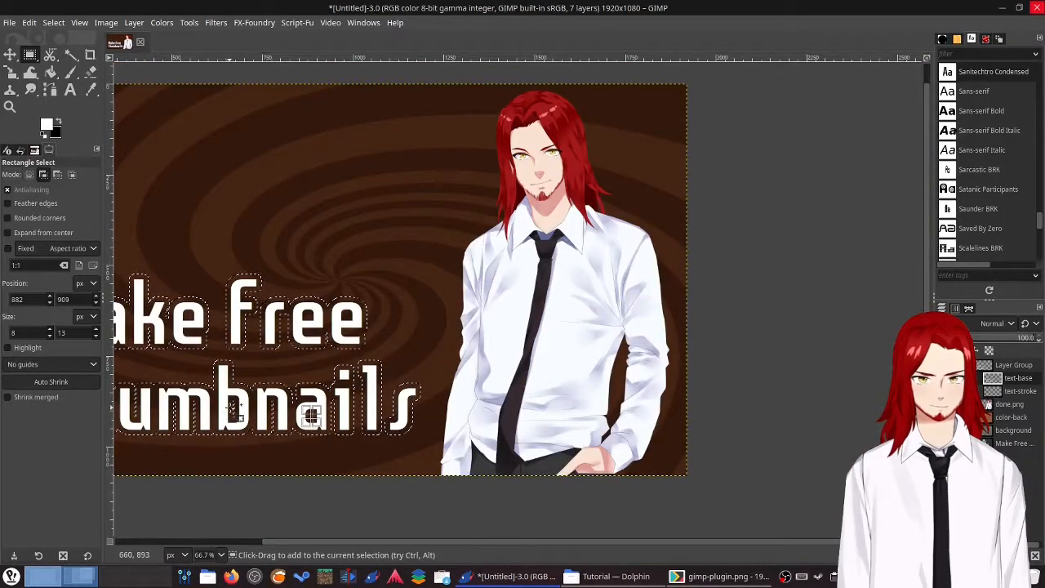
scroll(223, 400, "up", 3, "ctrl")
scroll(270, 413, "up", 2, "ctrl")
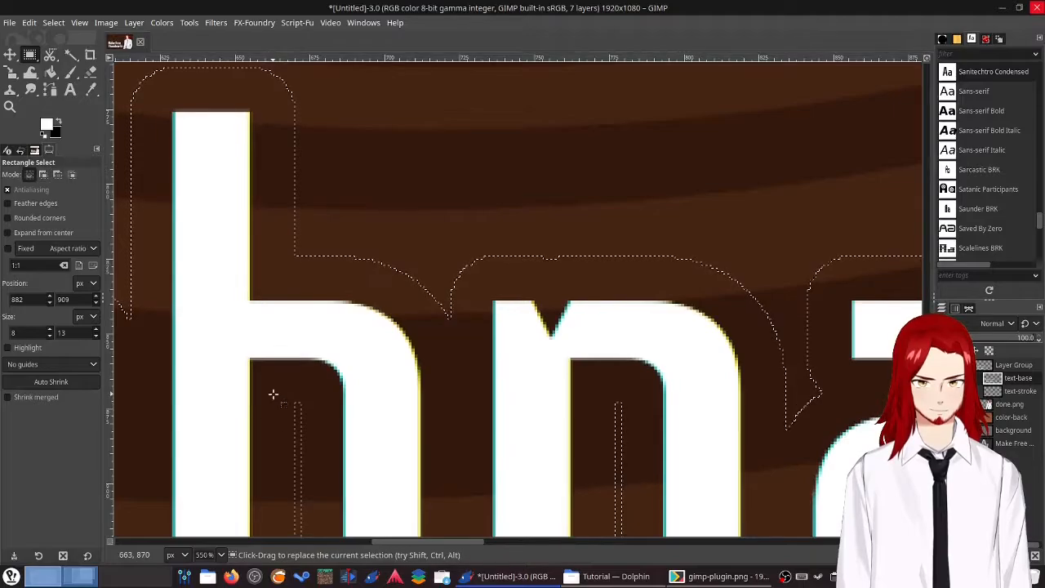
scroll(273, 351, "up", 1, "ctrl")
left_click_drag(270, 261, 315, 442)
scroll(347, 317, "down", 5, "ctrl")
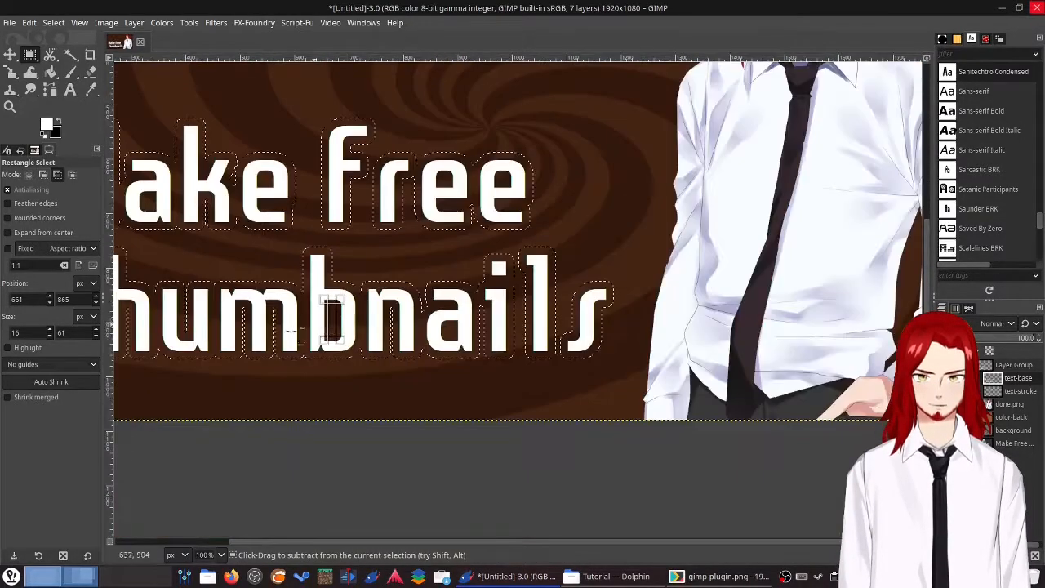
Make the text-stroke layer active and set the foreground colour to bright blue 129edb
scroll(397, 527, "left", 5)
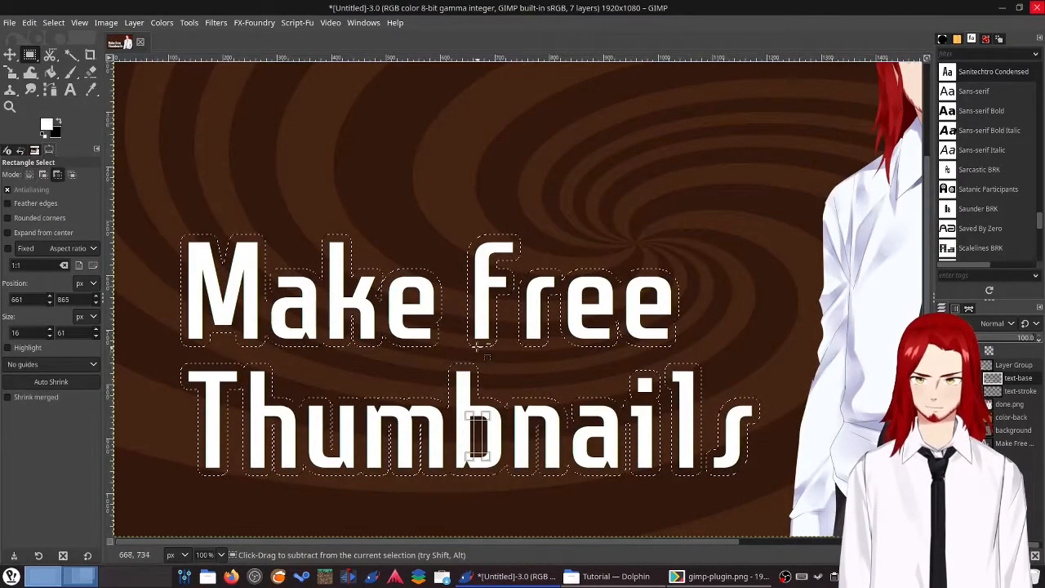
scroll(473, 359, "down", 2, "ctrl")
scroll(514, 334, "up", 1, "ctrl")
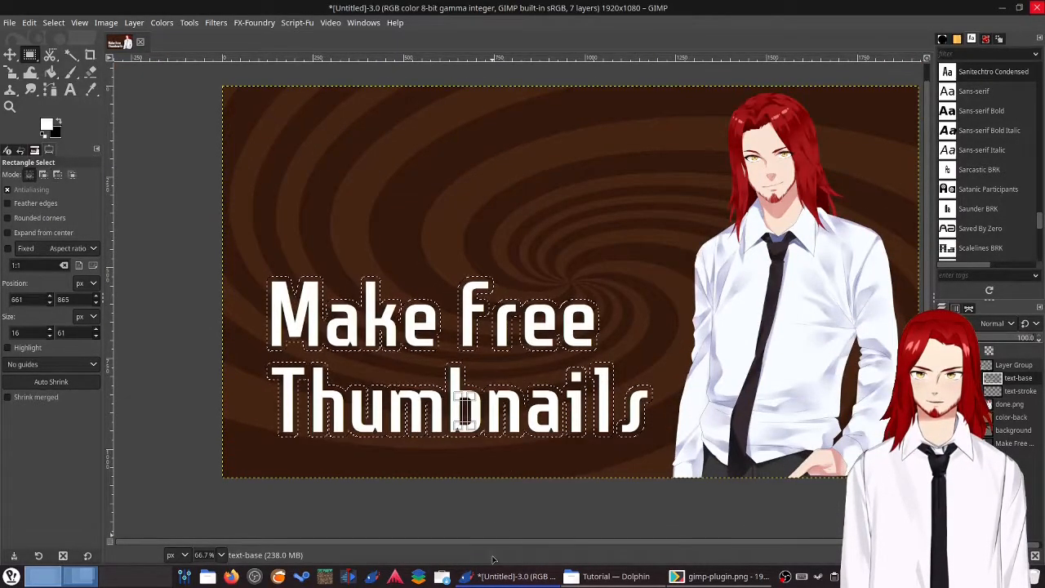
left_click_drag(481, 543, 532, 542)
left_click_drag(926, 488, 926, 471)
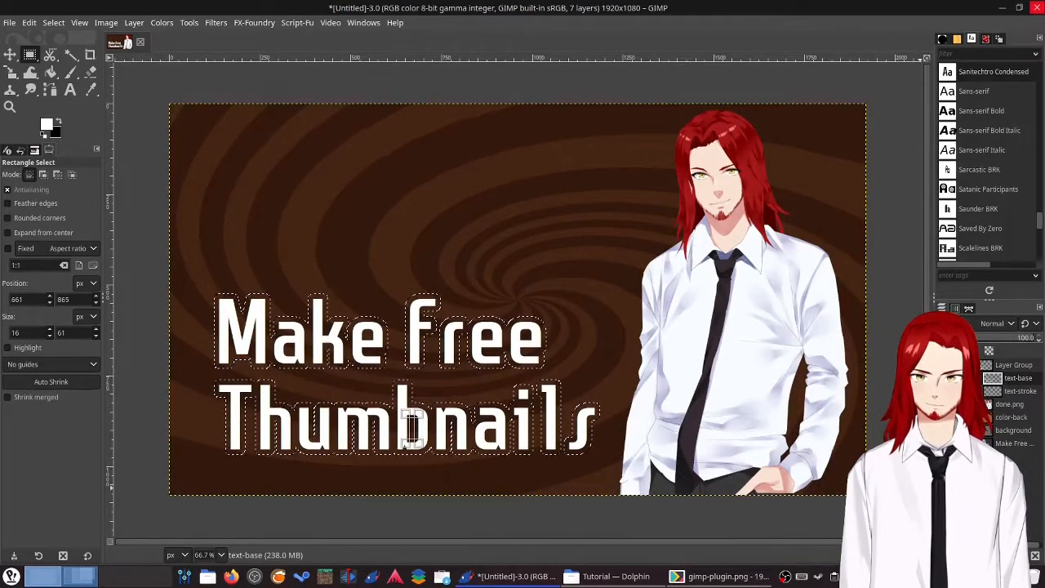
left_click(1021, 395)
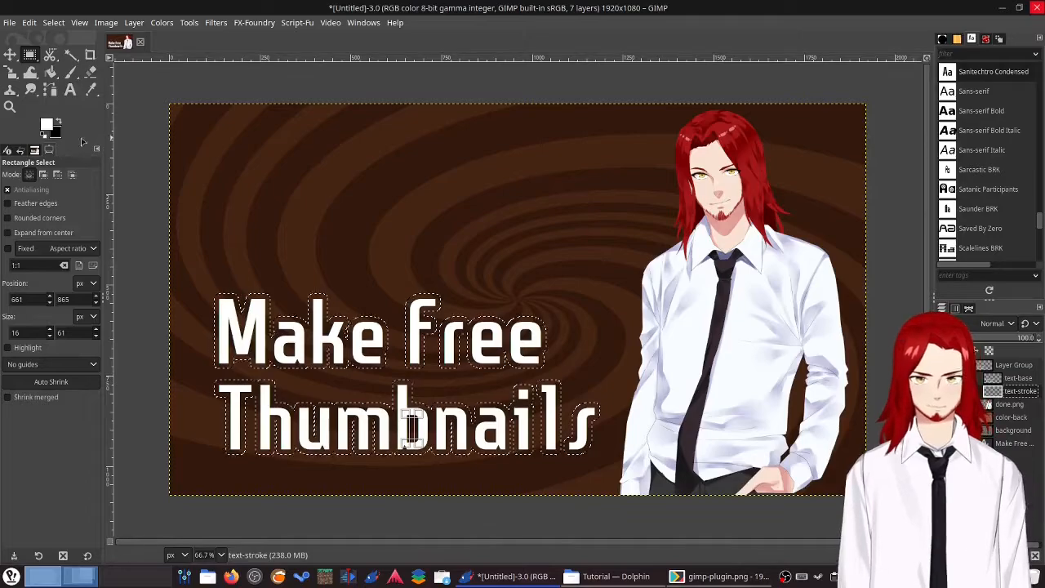
left_click(46, 126)
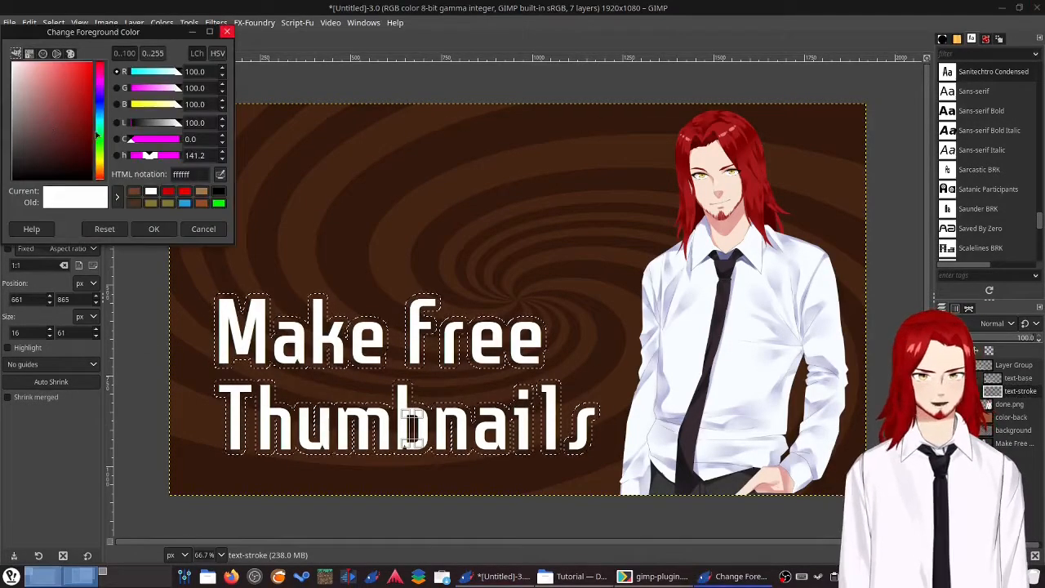
mouse_move(100, 130)
left_mouse_down()
mouse_move(100, 105)
mouse_move(101, 118)
left_mouse_up()
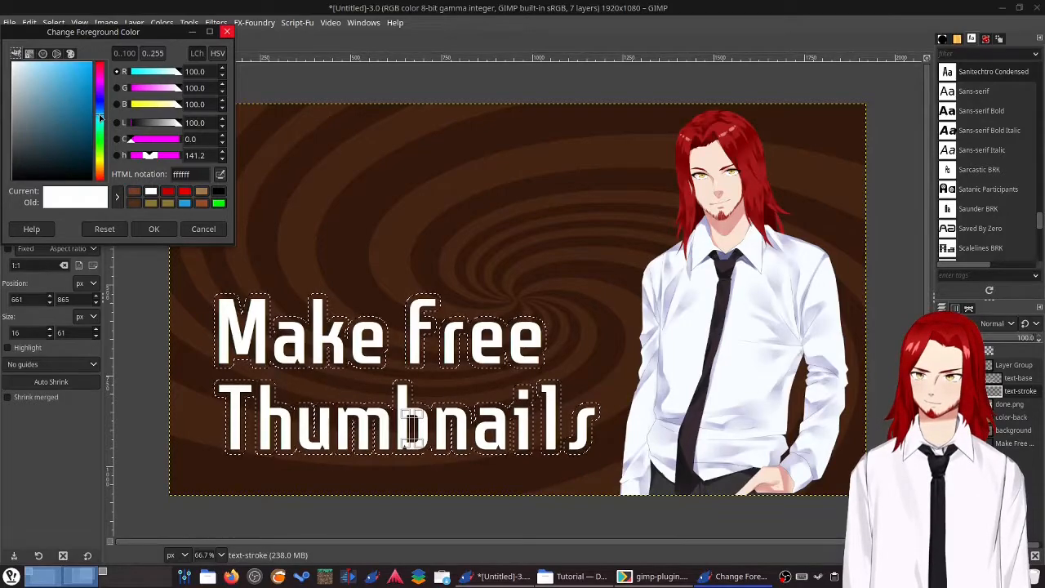
left_click_drag(69, 112, 88, 80)
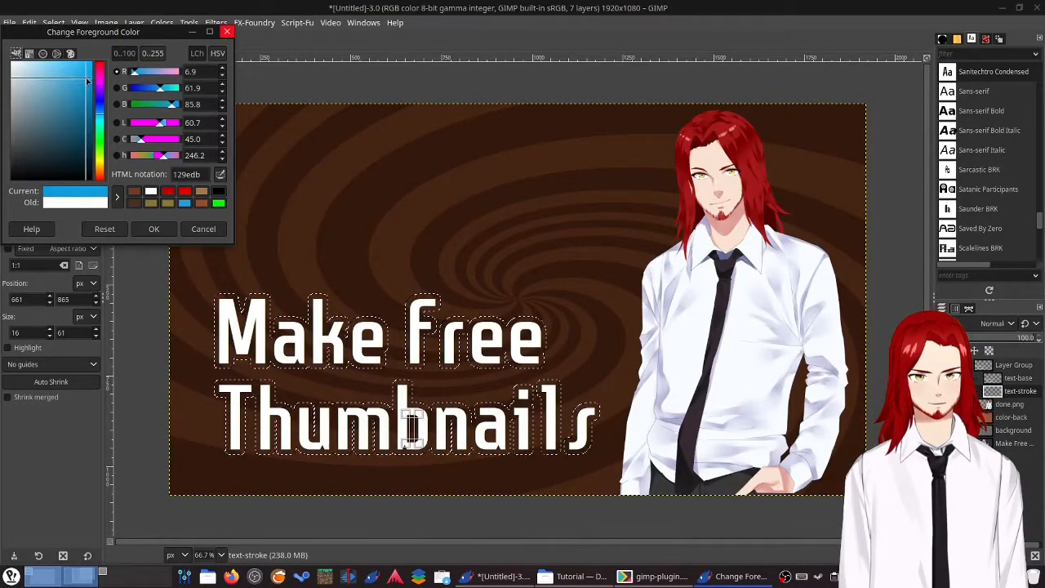
left_click(153, 229)
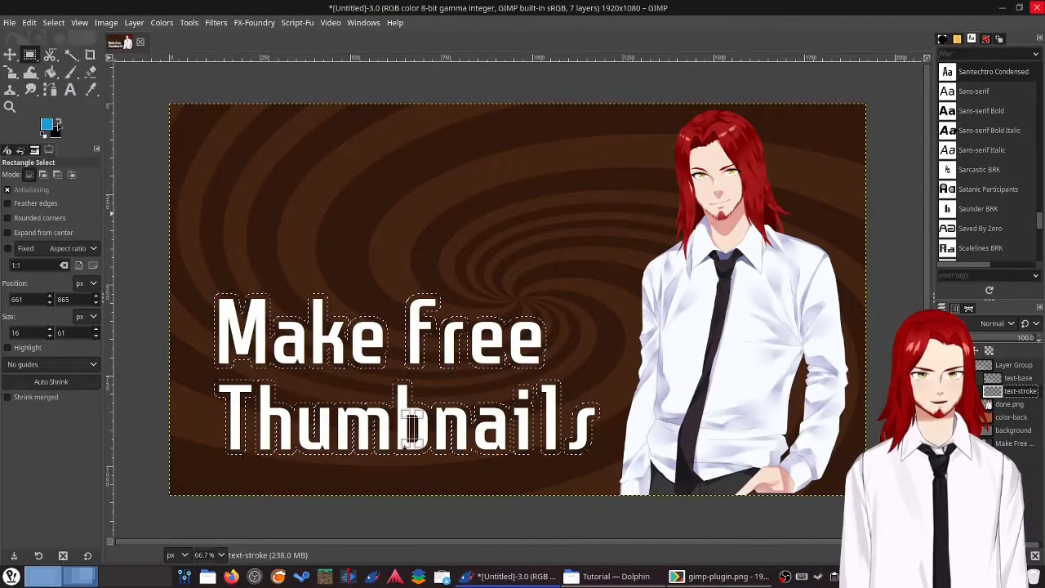
Set the background colour to dark indigo 361591, with the bright blue as the foreground colour
left_click(57, 122)
left_click(46, 124)
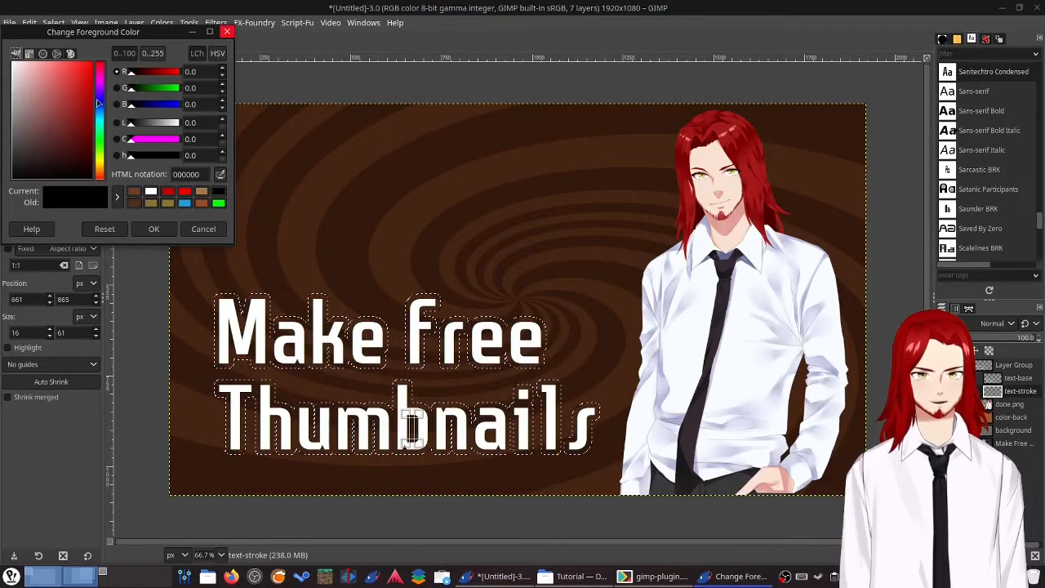
left_click(101, 98)
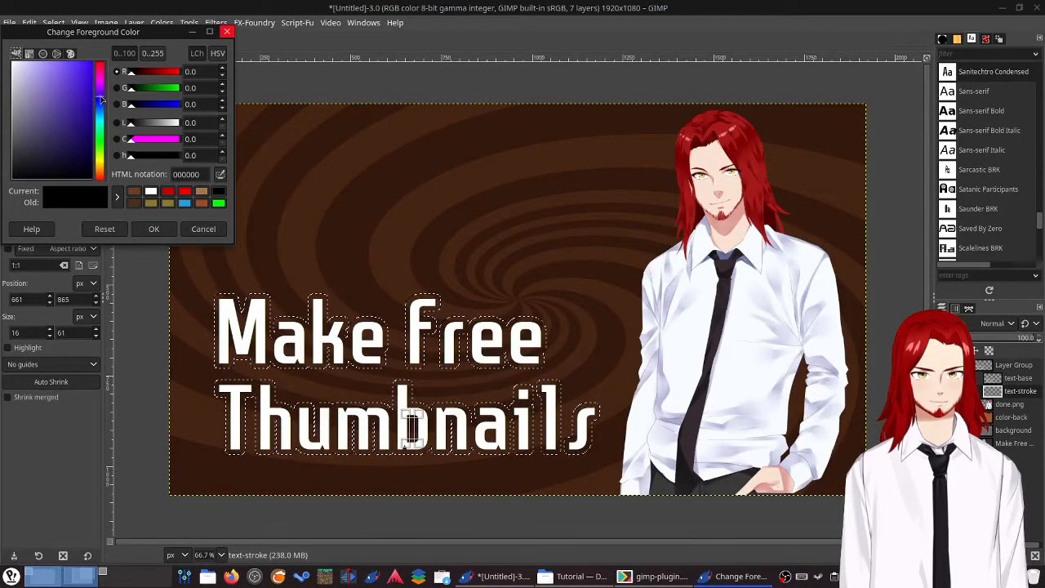
mouse_move(64, 108)
left_mouse_down()
mouse_move(61, 144)
mouse_move(82, 116)
left_mouse_up()
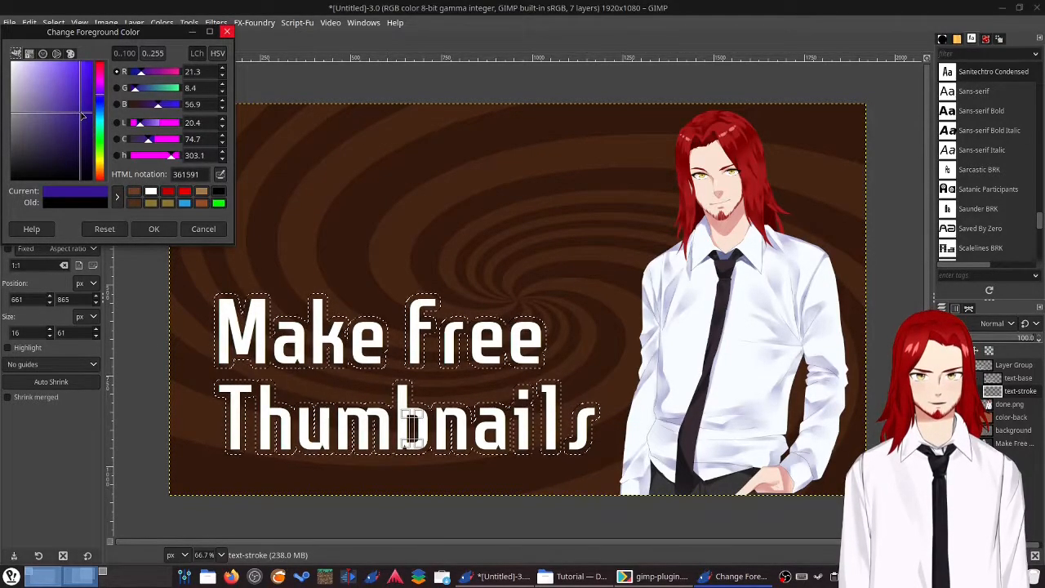
left_click(162, 231)
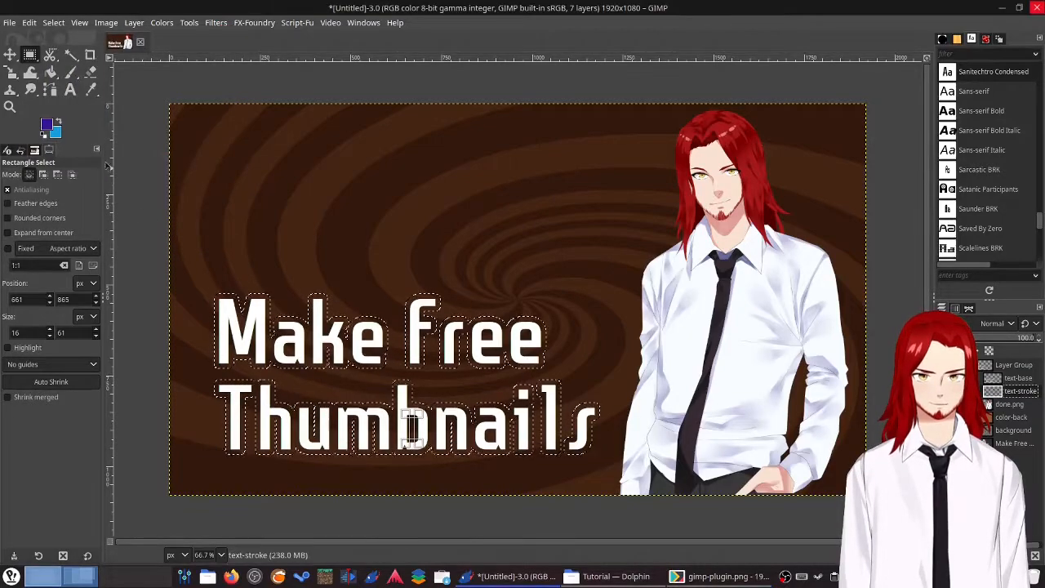
left_click(58, 123)
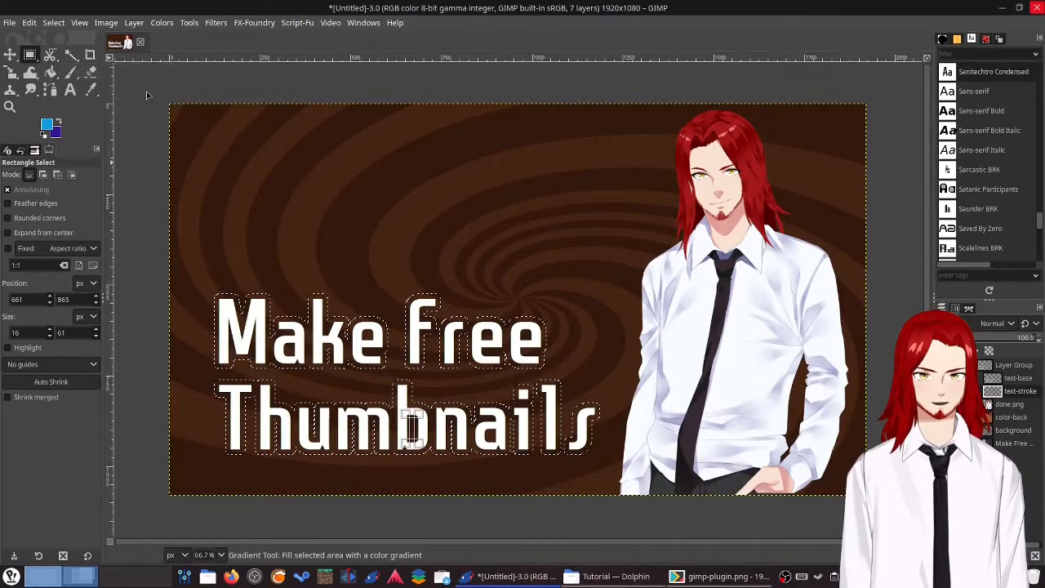
Set the Gradient tool to the FG to BG (HSV counter-clockwise) gradient
left_click(50, 72)
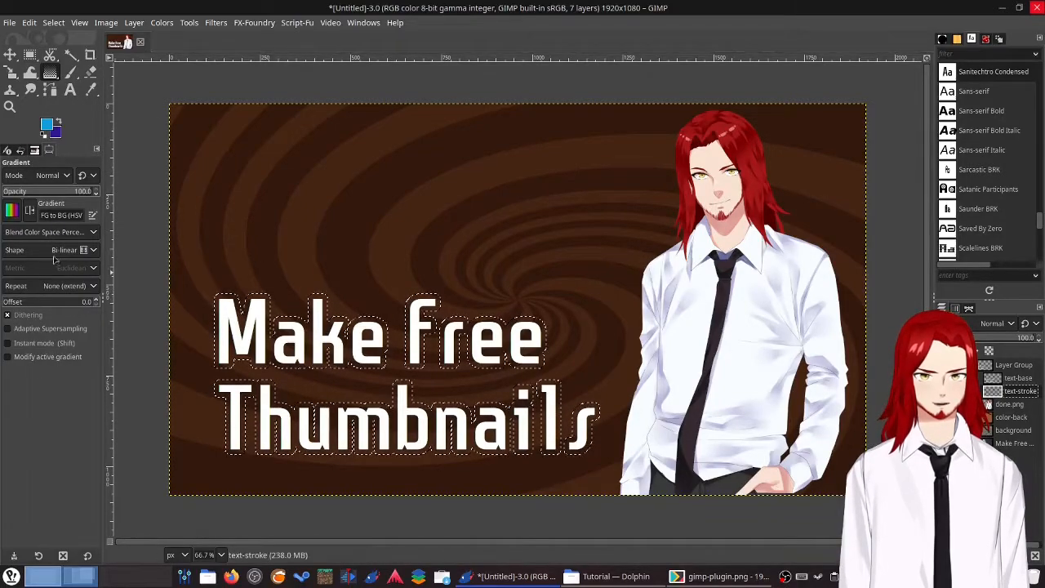
left_click(11, 211)
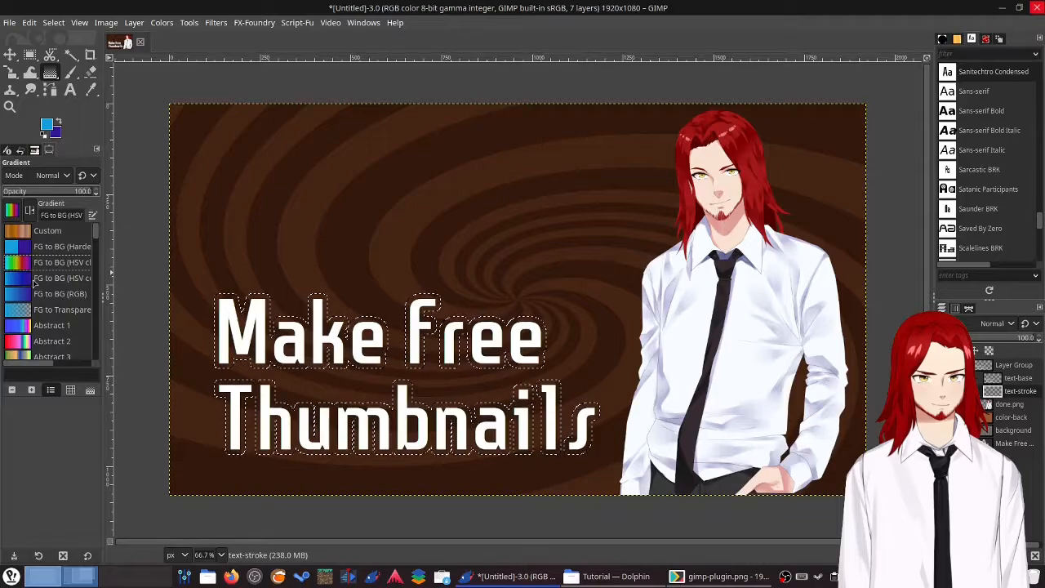
left_click(34, 283)
left_click(12, 210)
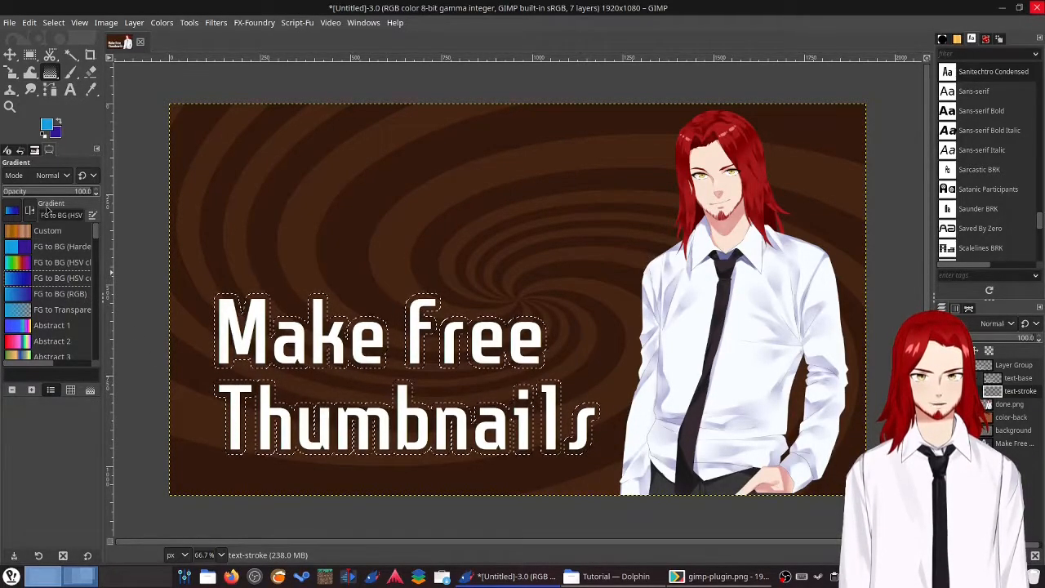
left_click(11, 211)
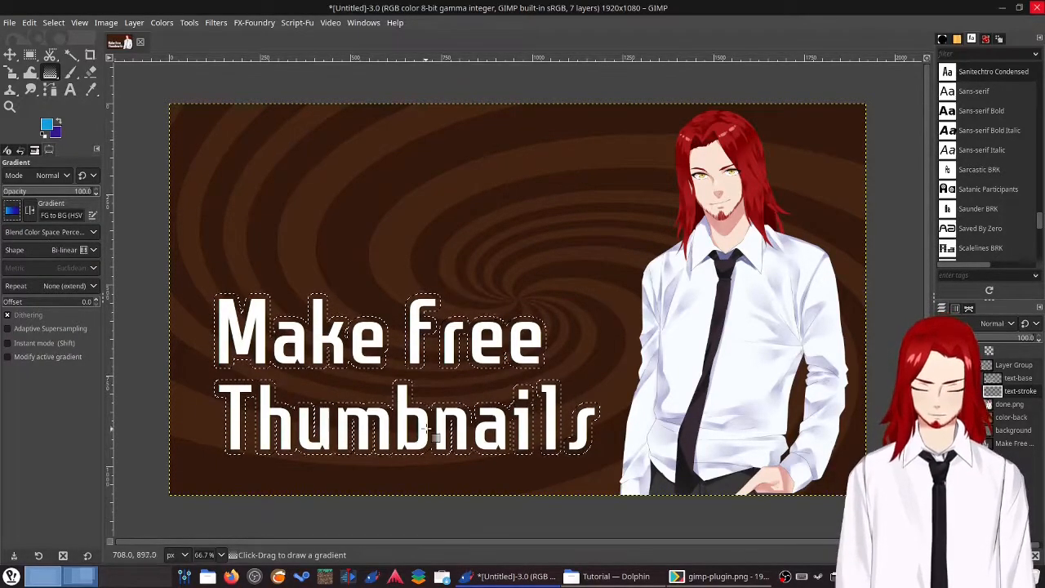
Fill the grown text selection with a vertical gradient from about (632, 592) in "Make Free" to about (634, 1126) below the canvas
left_click_drag(396, 271, 400, 420)
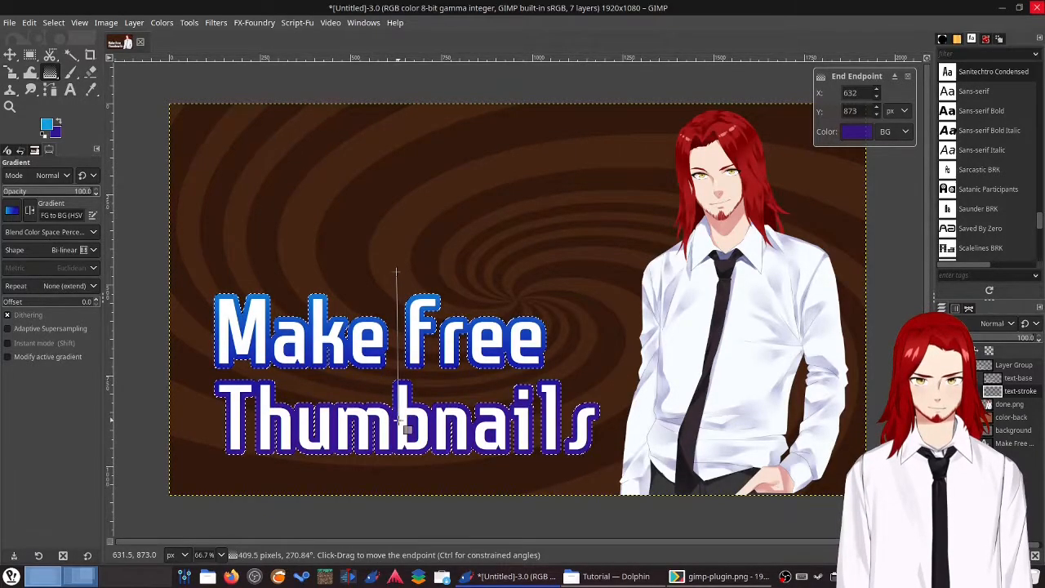
left_click(396, 280)
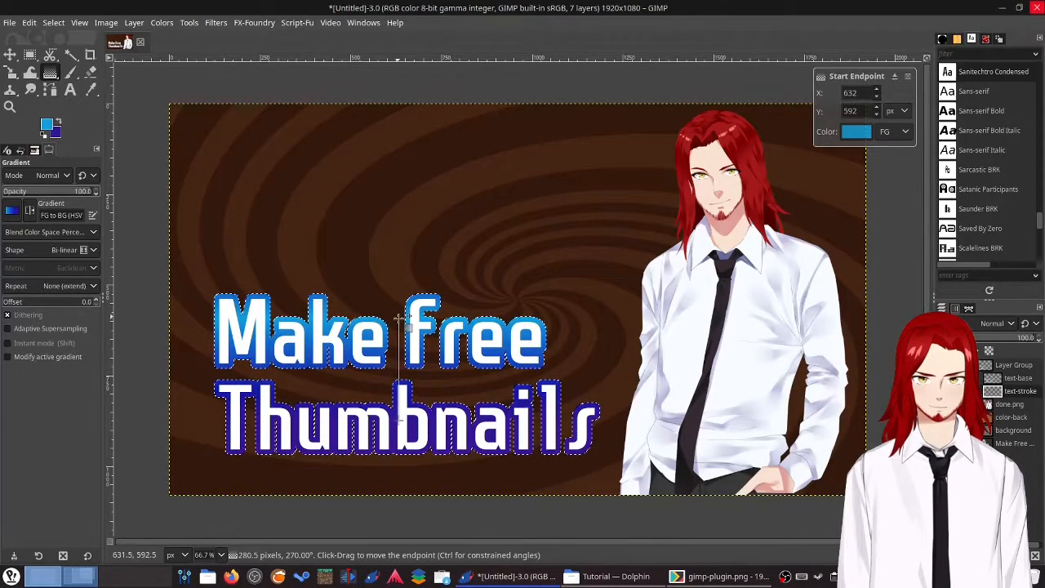
left_click_drag(400, 424, 401, 430)
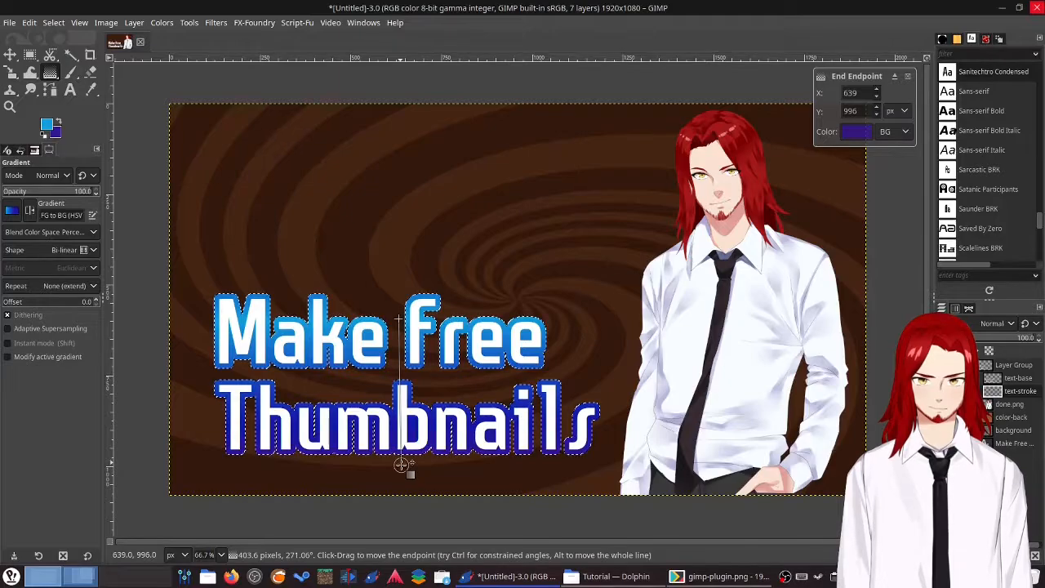
left_click_drag(400, 465, 399, 512)
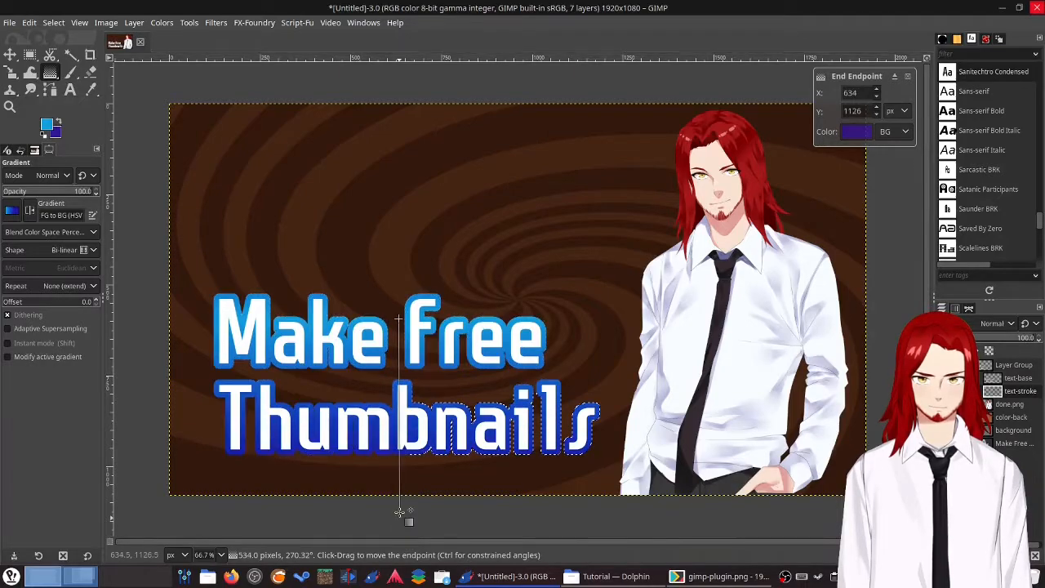
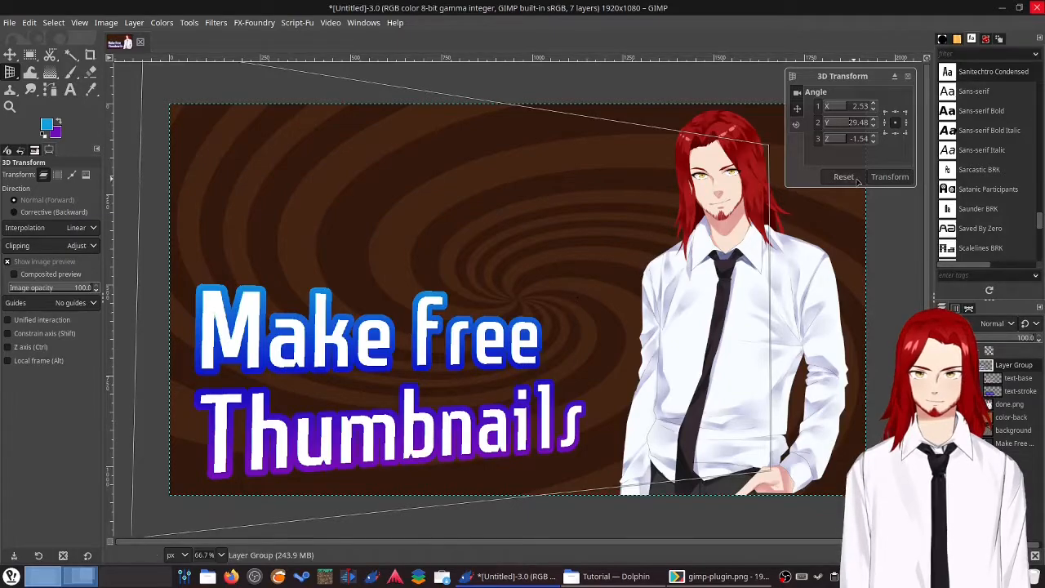
Apply the 3D transform with angles X 2.53, Y 29.48 and Z -1.54 to the layer group and move the title slightly right
left_click(888, 176)
key("m")
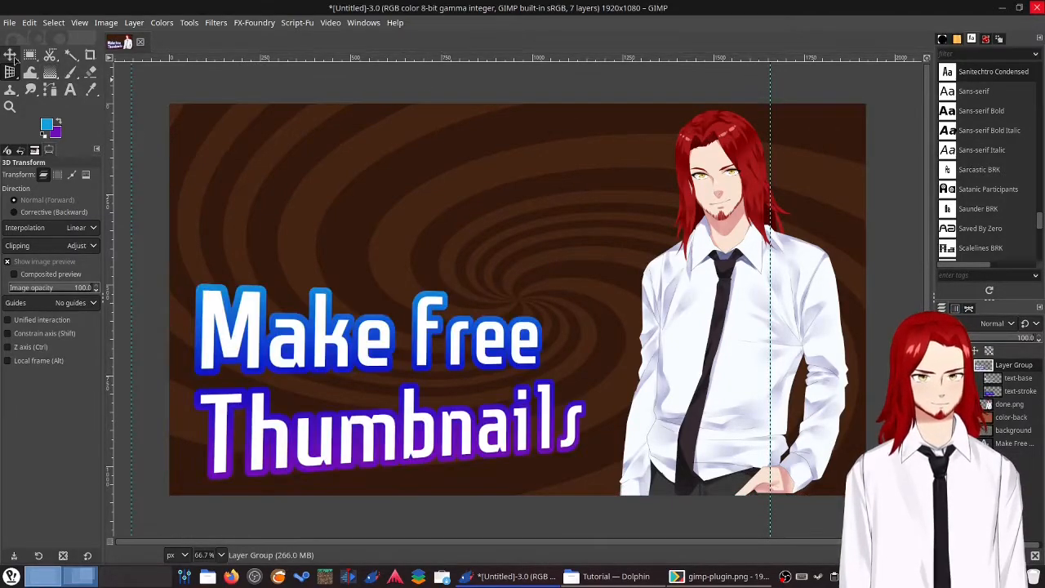
left_click_drag(231, 300, 262, 298)
left_click_drag(393, 346, 393, 348)
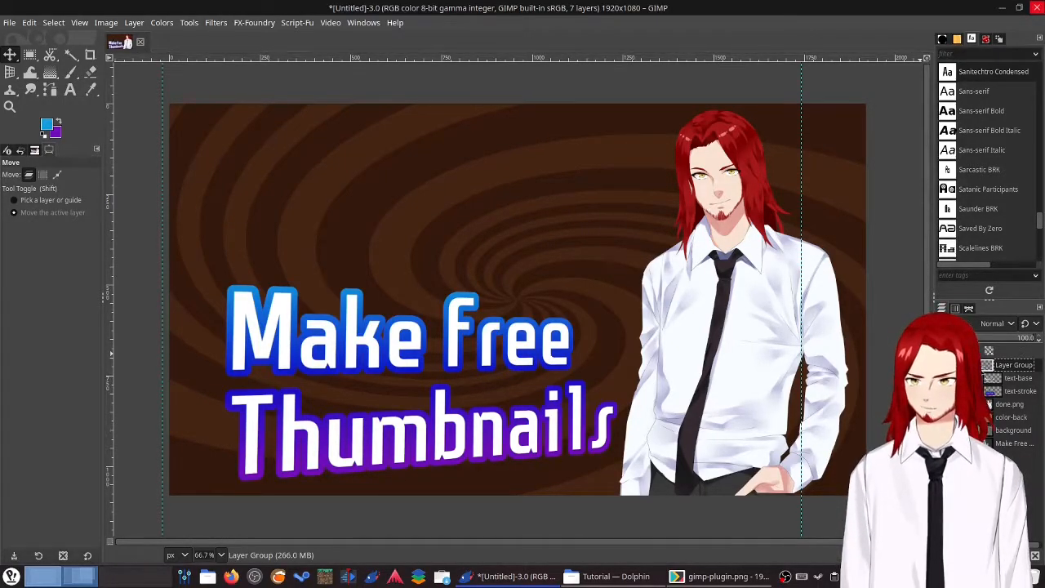
Resize the layer group and its text-base and text-stroke layers to the image size
right_click(984, 369)
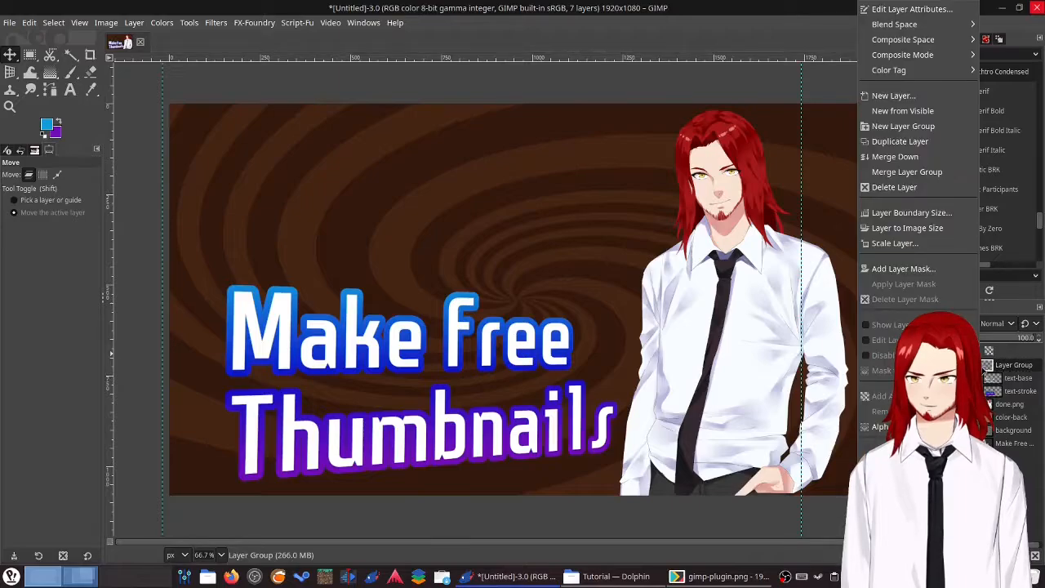
left_click(909, 228)
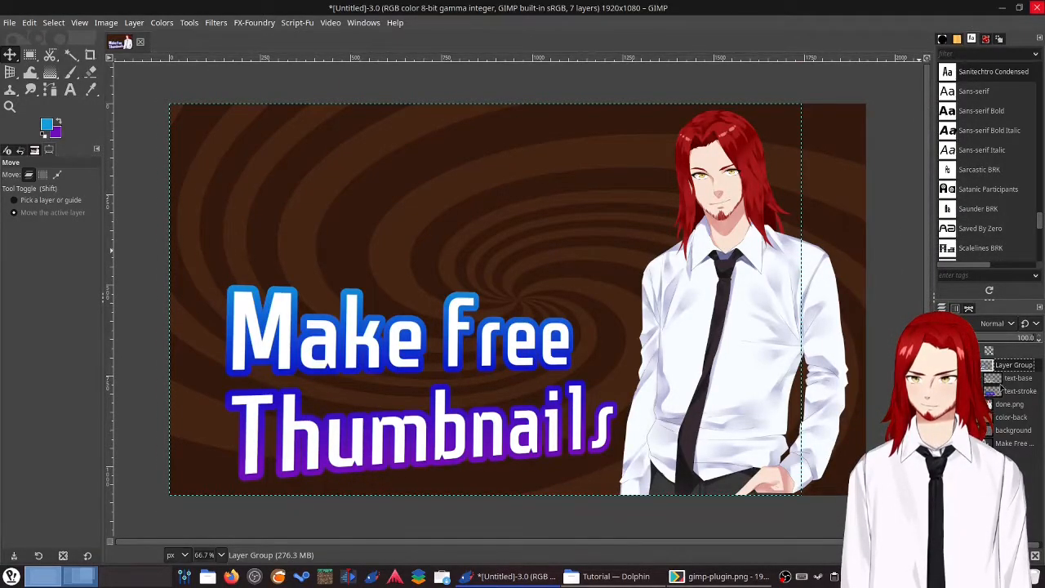
left_click(994, 378)
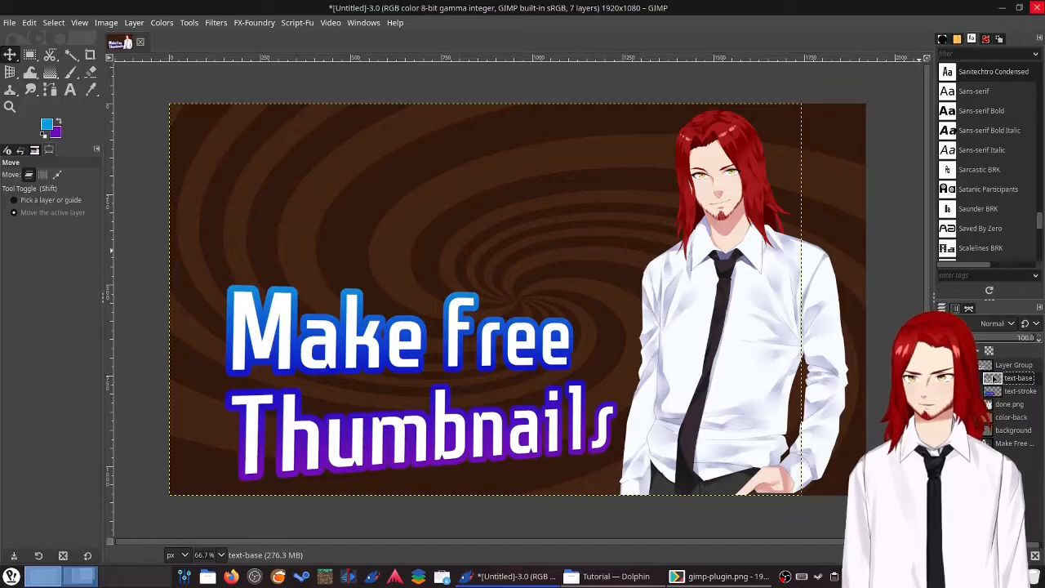
right_click(994, 378)
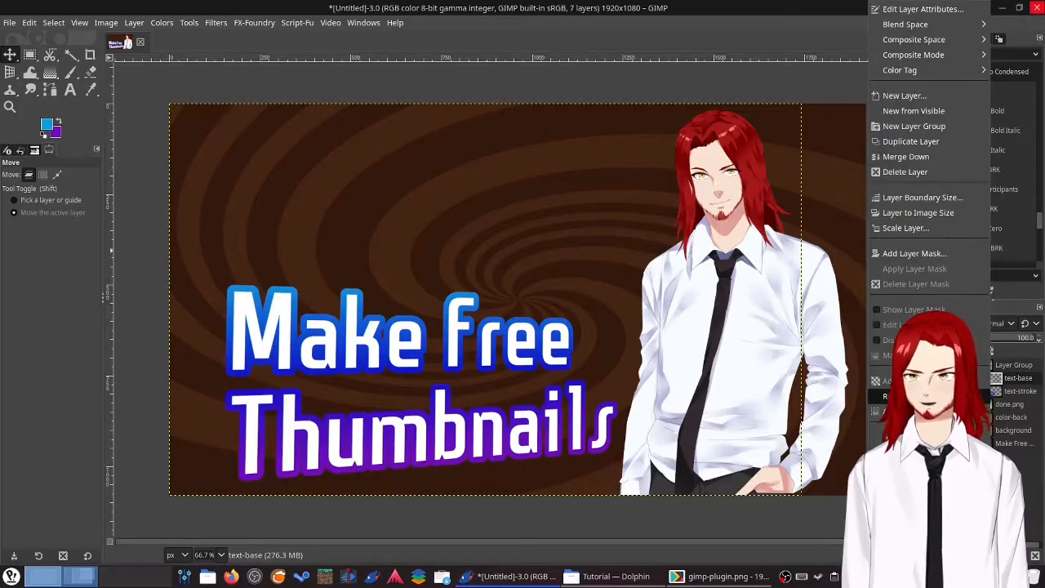
left_click(919, 214)
right_click(1020, 391)
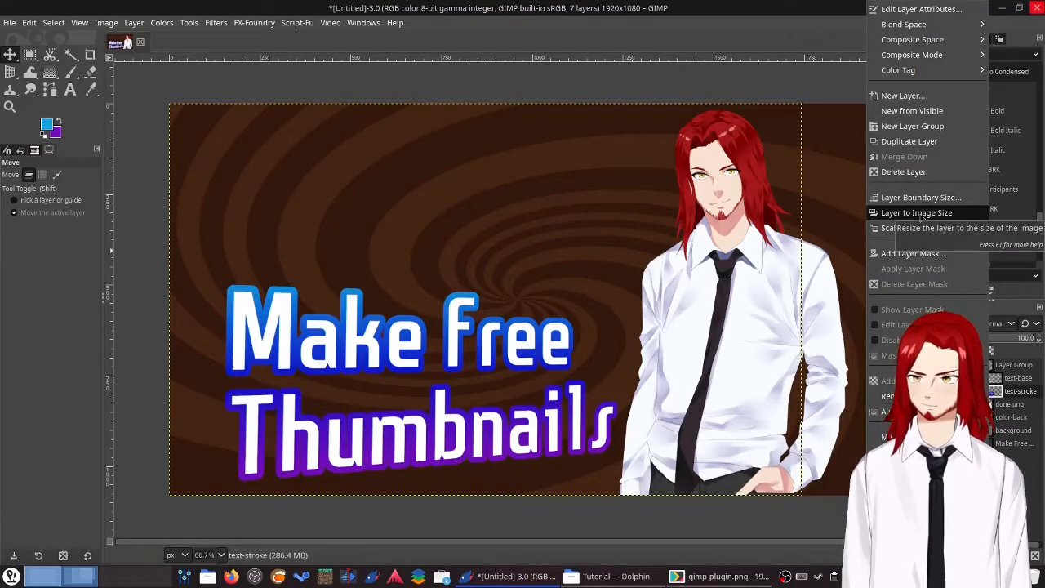
left_click(921, 214)
left_click(990, 367)
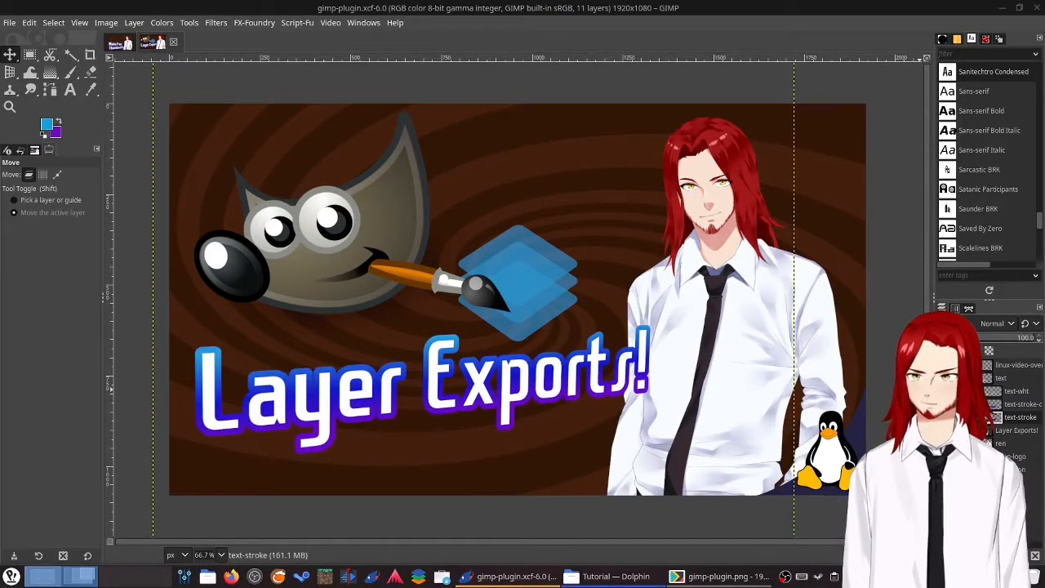
Copy the whole gimp-logo layer from gimp-plugin.xcf and paste it into the untitled thumbnail image
right_click(983, 456)
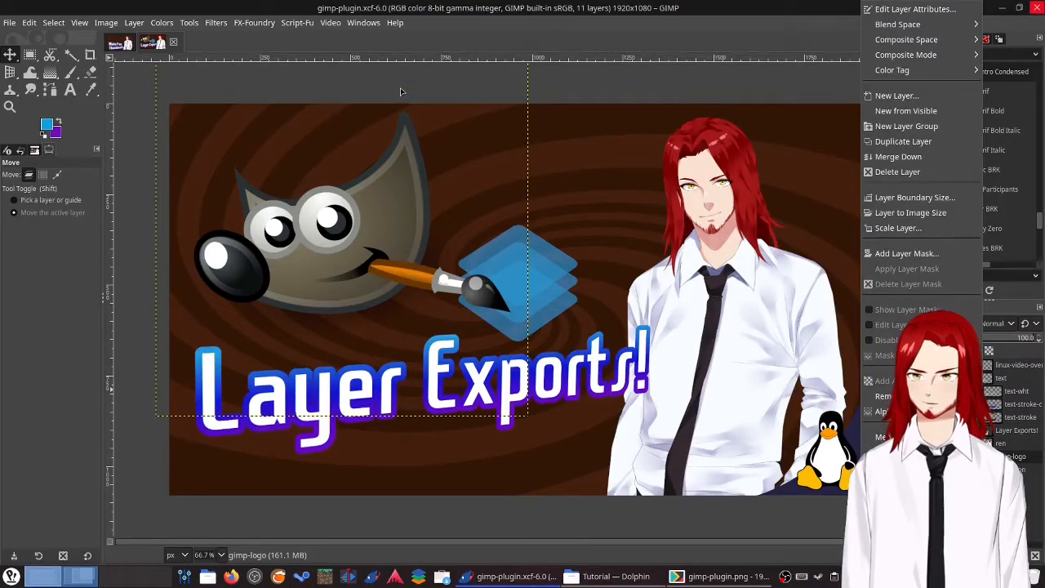
left_click(343, 81)
key("ctrl+a")
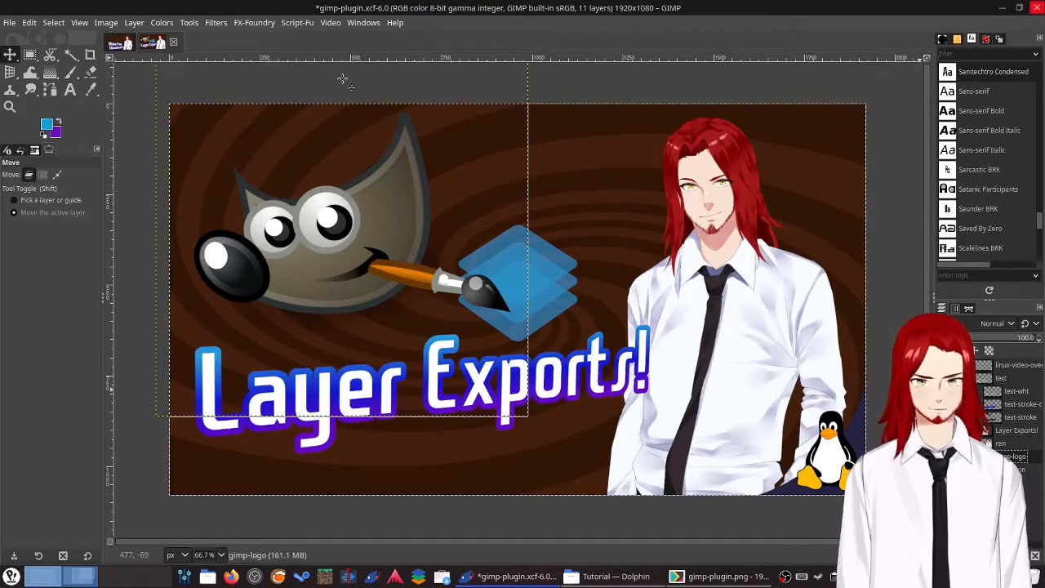
key("ctrl+c")
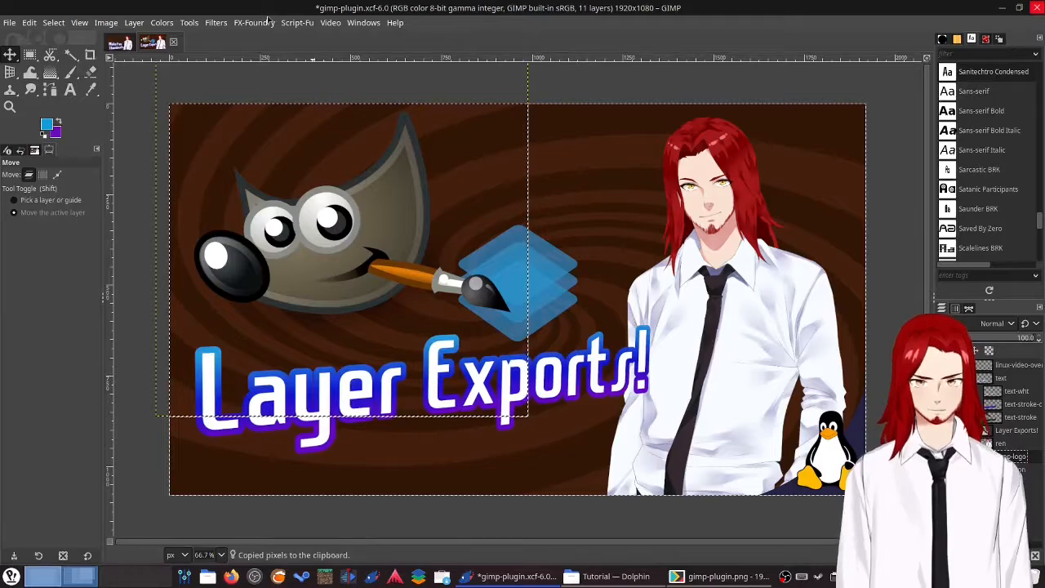
left_click(119, 44)
key("ctrl")
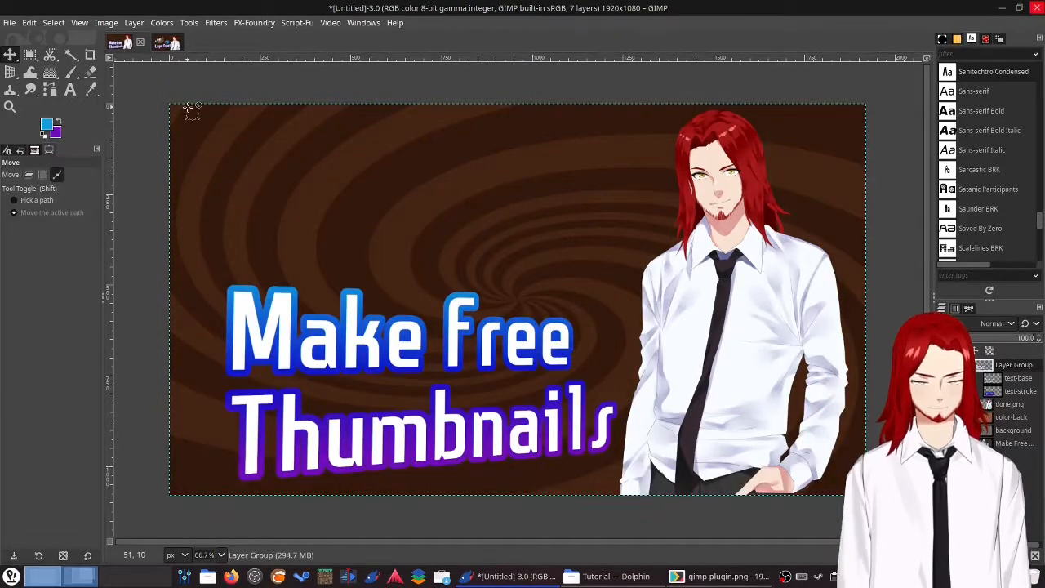
key("ctrl+v")
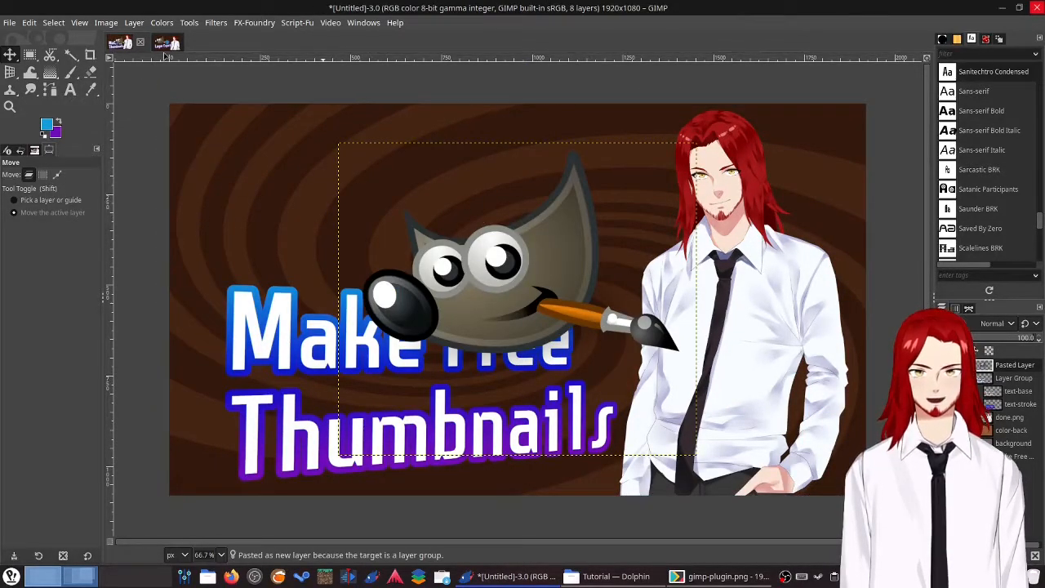
Close gimp-plugin.xcf without saving its changes, and move the pasted GIMP logo to the canvas's upper-left area above the title
left_click(170, 45)
left_click(173, 43)
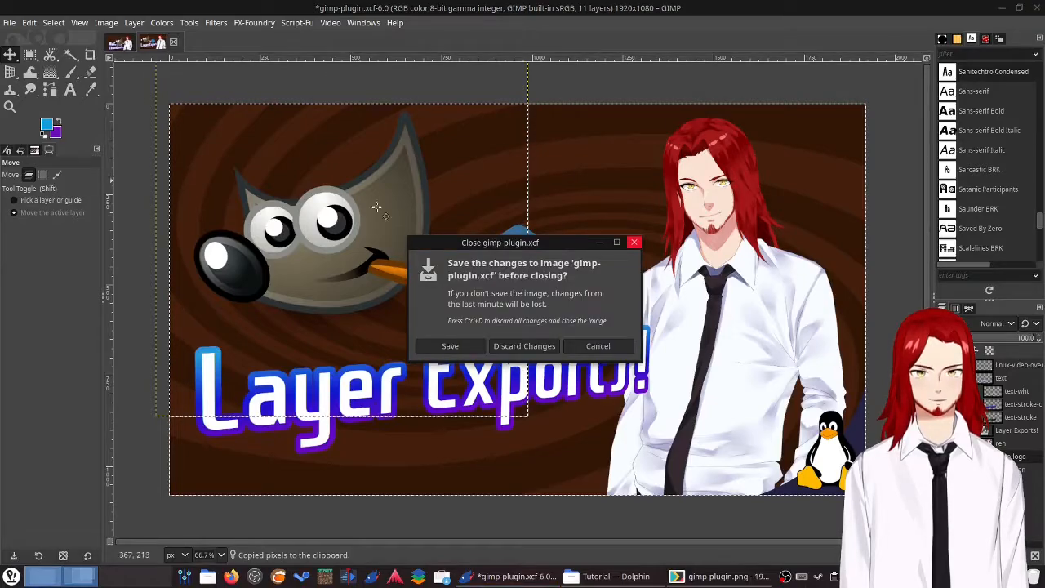
left_click(526, 346)
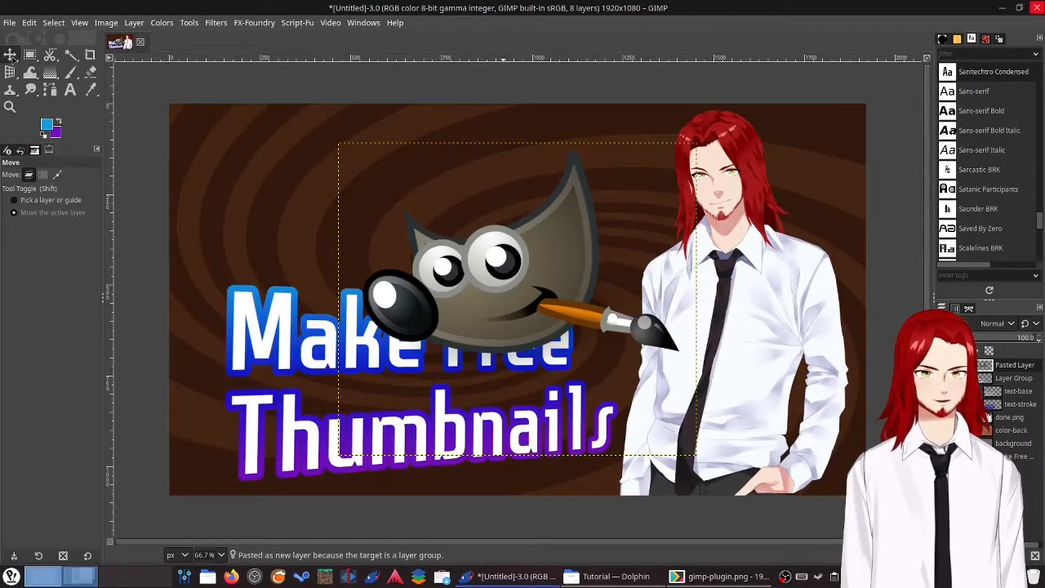
left_click_drag(462, 278, 359, 240)
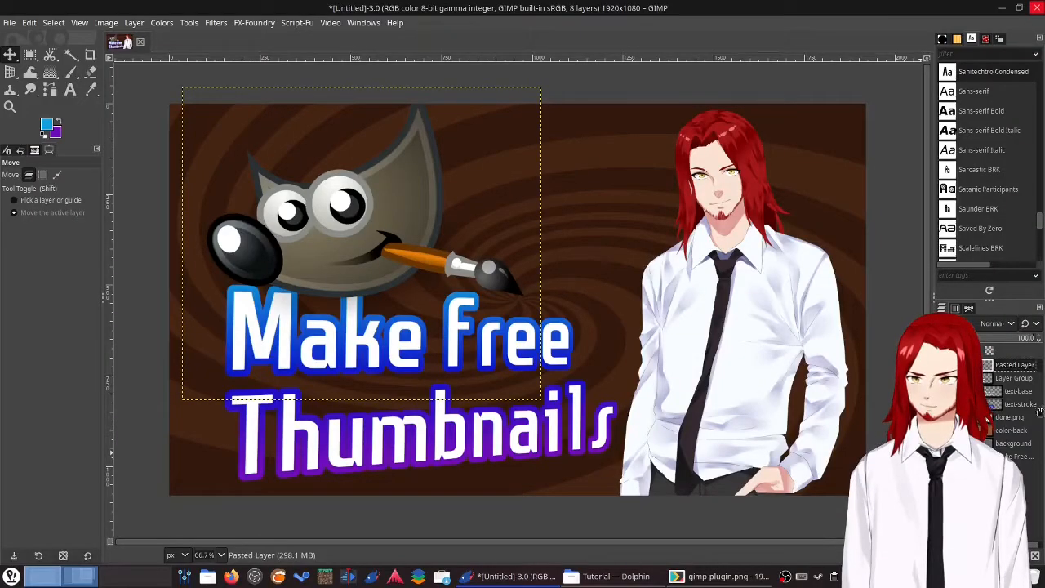
key("super+d")
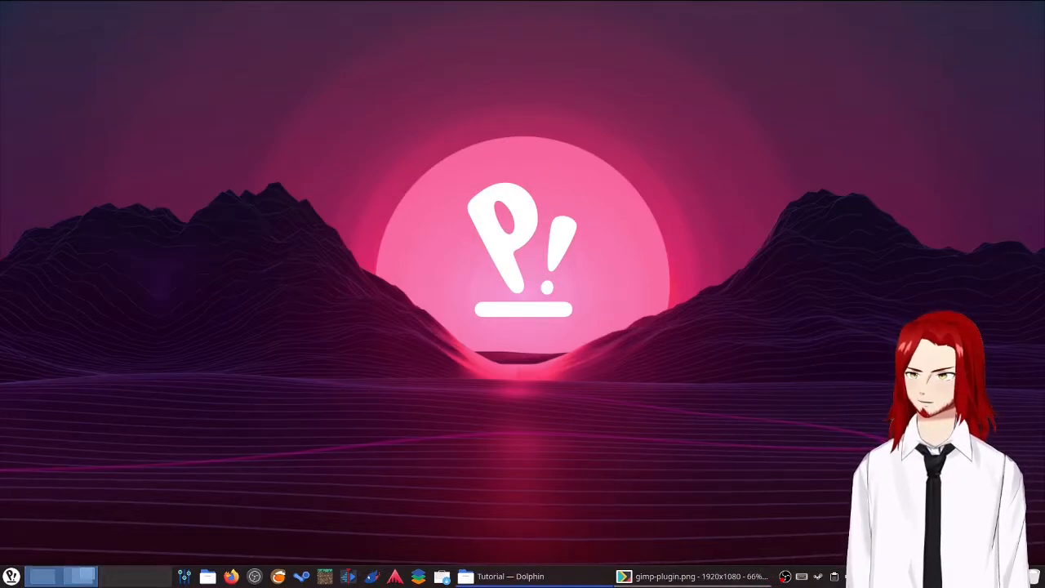
mouse_move(677, 576)
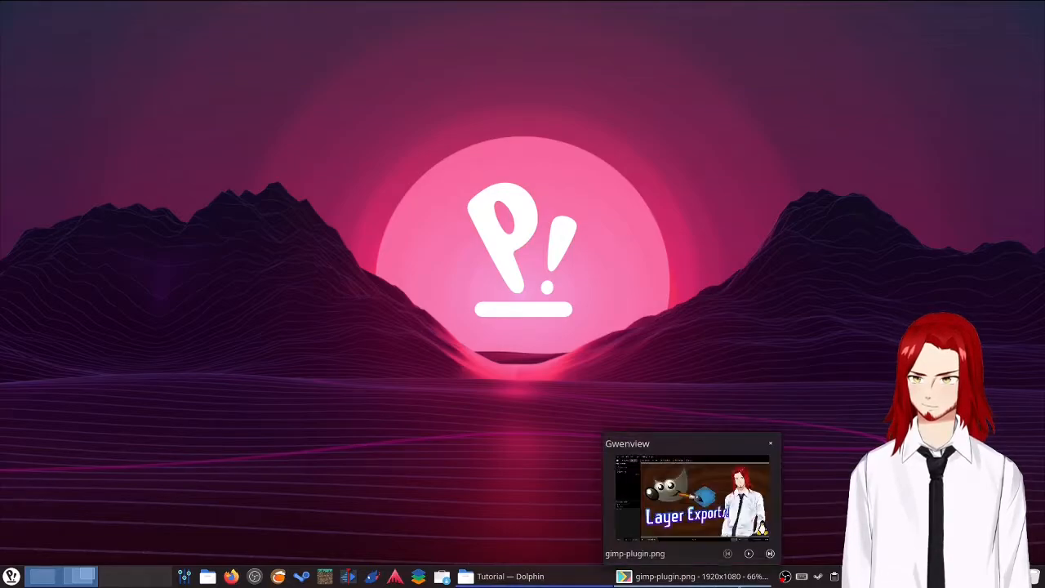
mouse_move(511, 577)
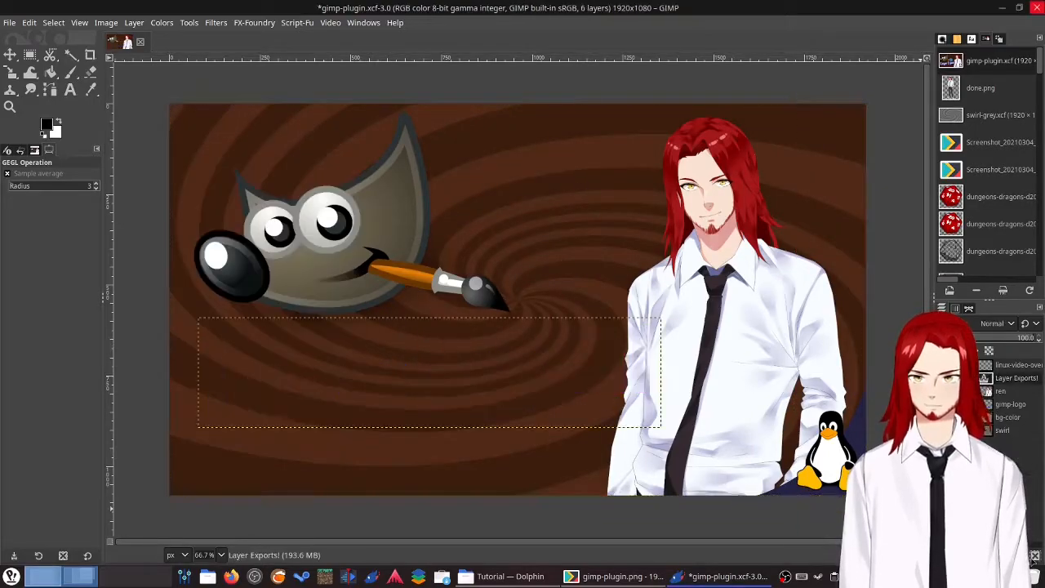
Add a text-stroke layer for the "Make Free Thumbnails!" title and shift the title slightly to the right
key("shift+ctrl+n")
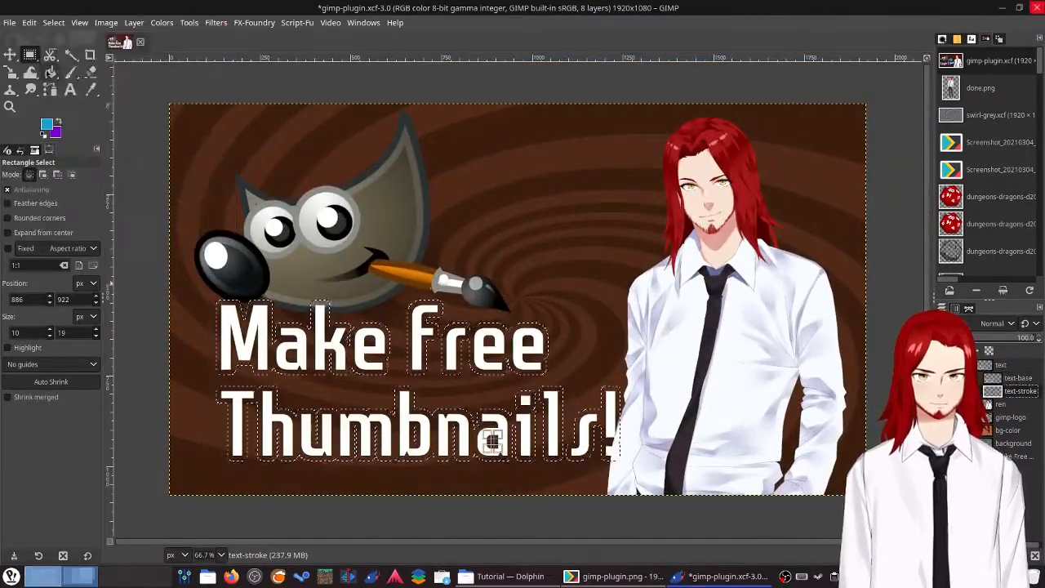
left_click_drag(386, 386, 405, 386)
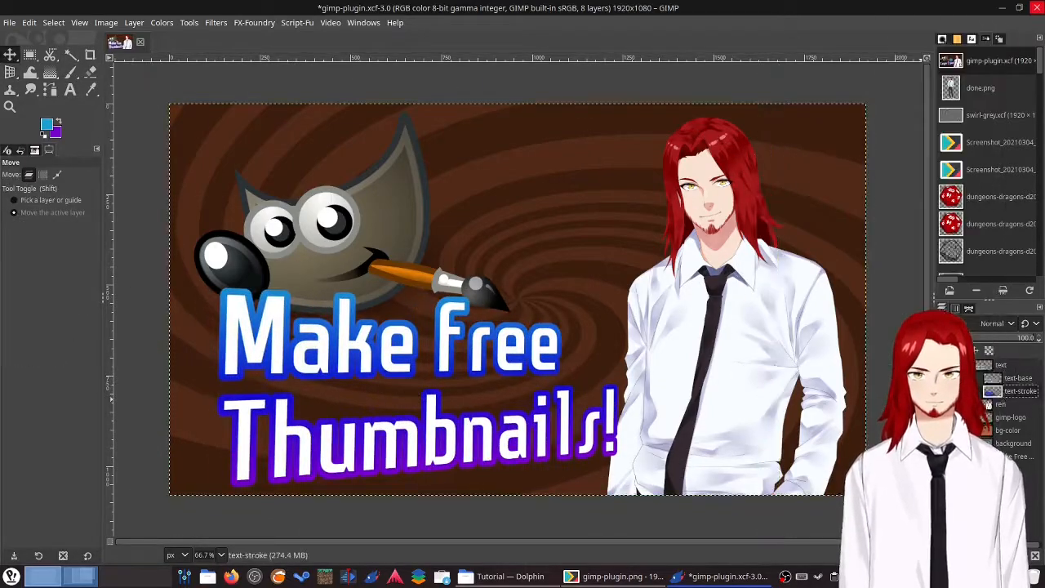
left_click(1001, 365)
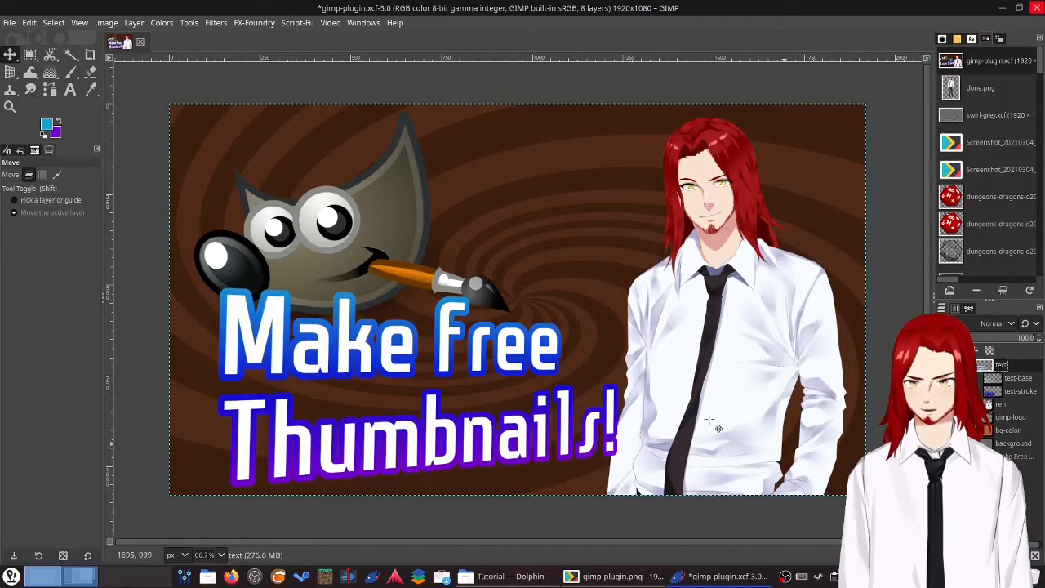
Scale the character layer to 1703 × 2407 px and place it at the canvas's right side with the whole head inside
left_click(999, 404)
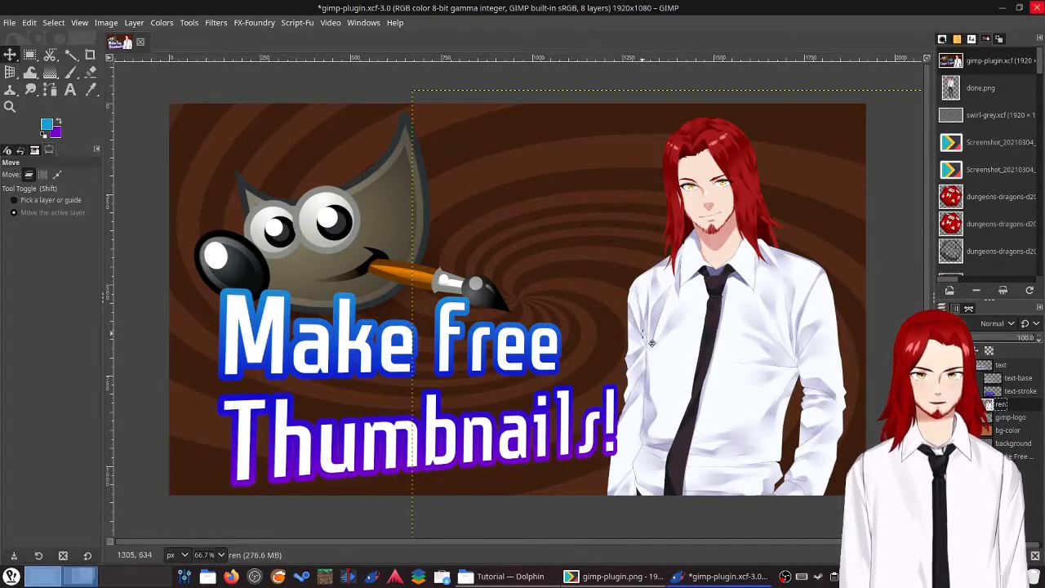
left_click_drag(701, 374, 703, 334)
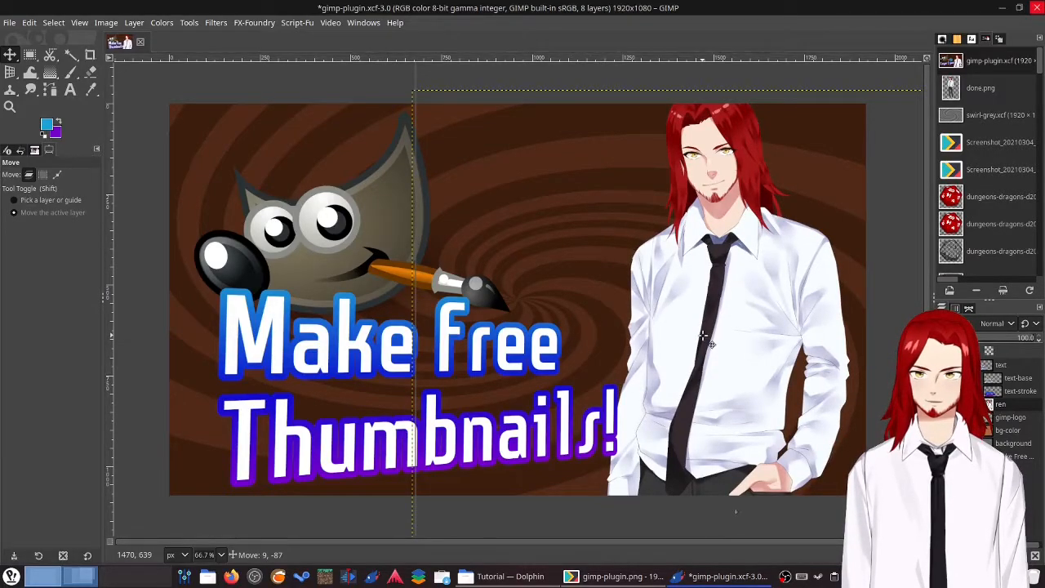
mouse_move(9, 72)
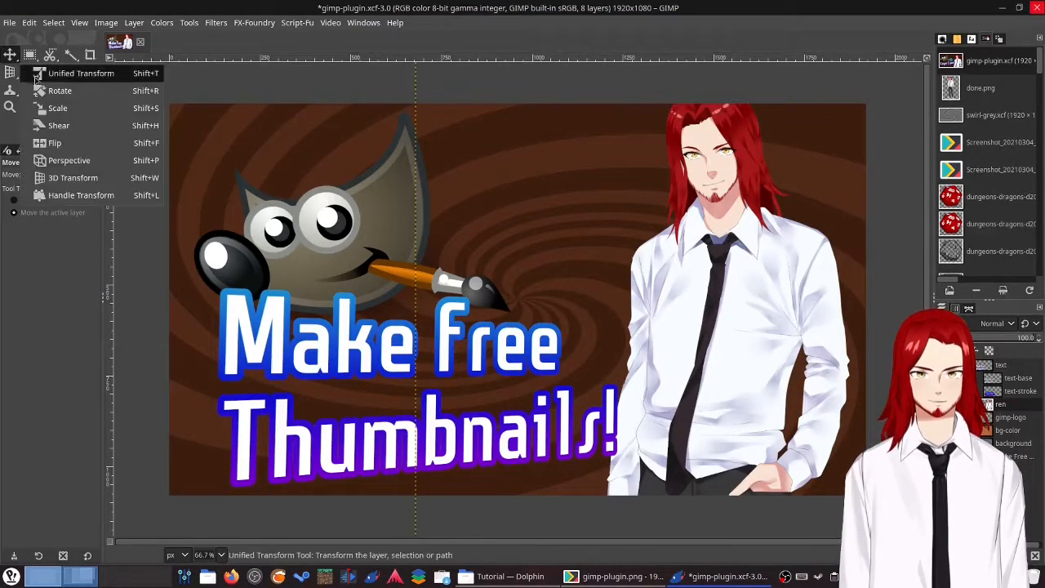
left_click(57, 108)
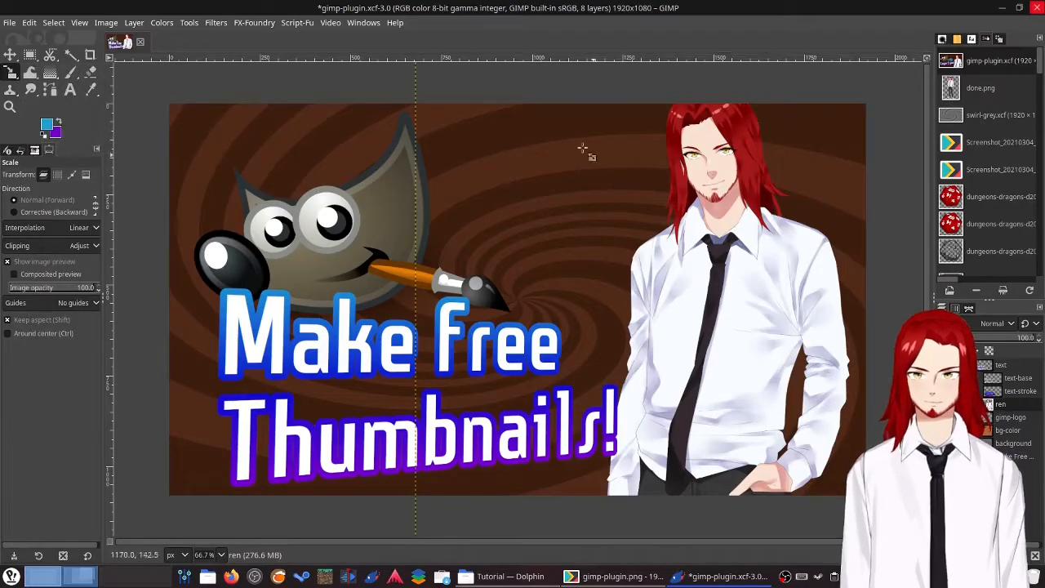
left_click_drag(582, 148, 589, 168)
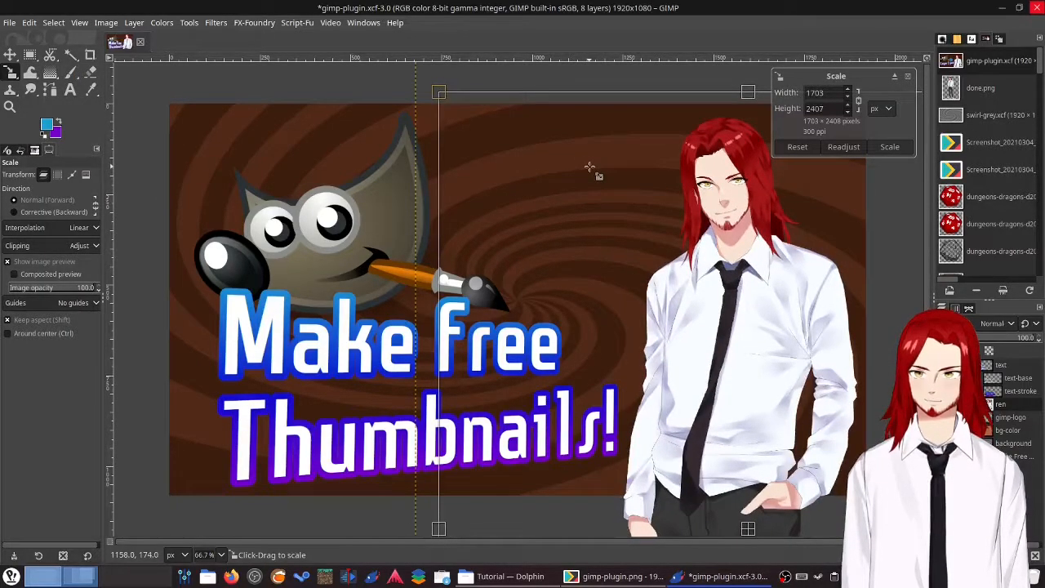
left_click(889, 146)
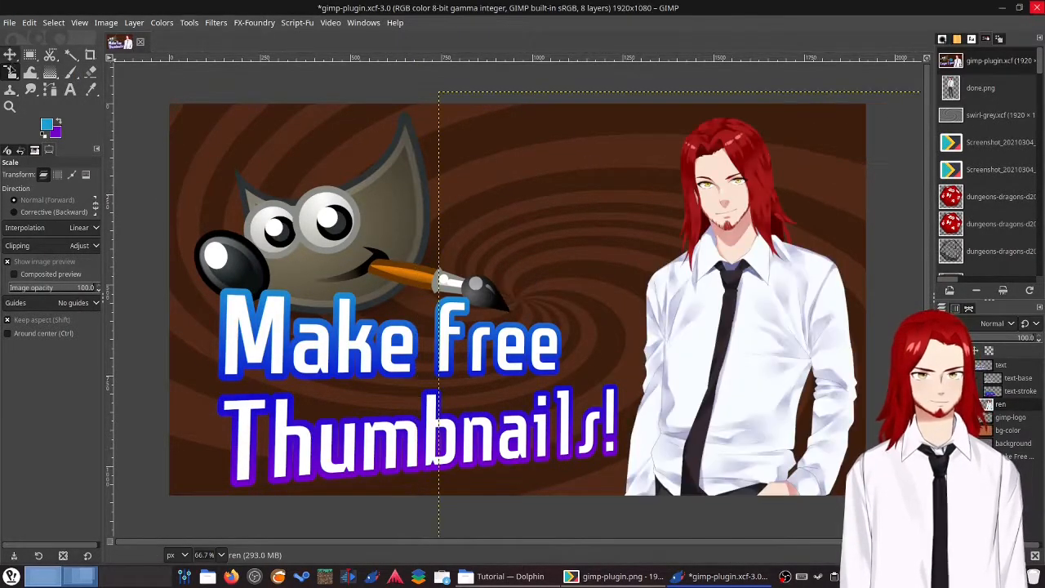
key("m")
left_click_drag(699, 376, 693, 363)
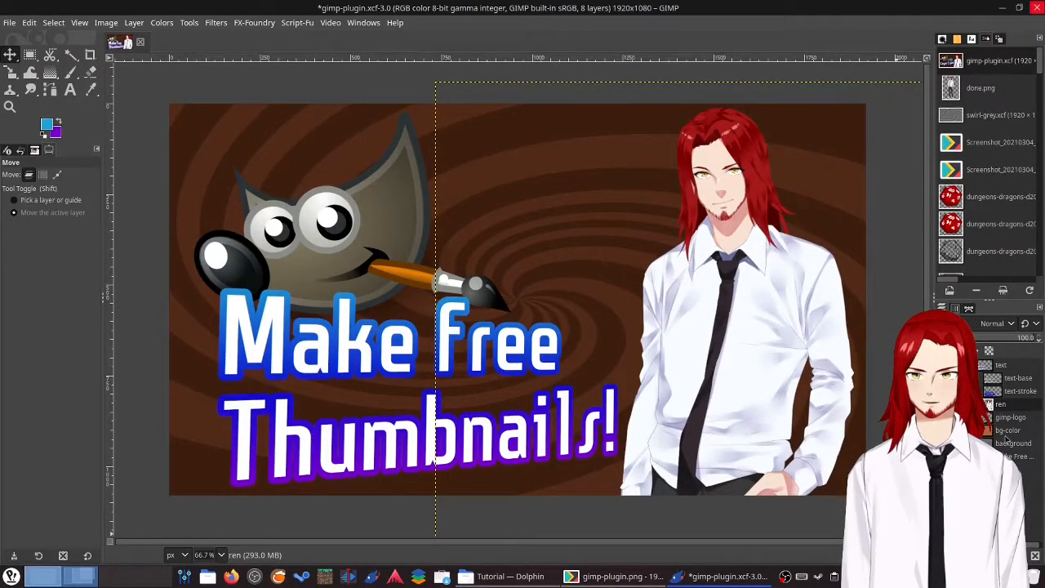
left_click(1003, 365)
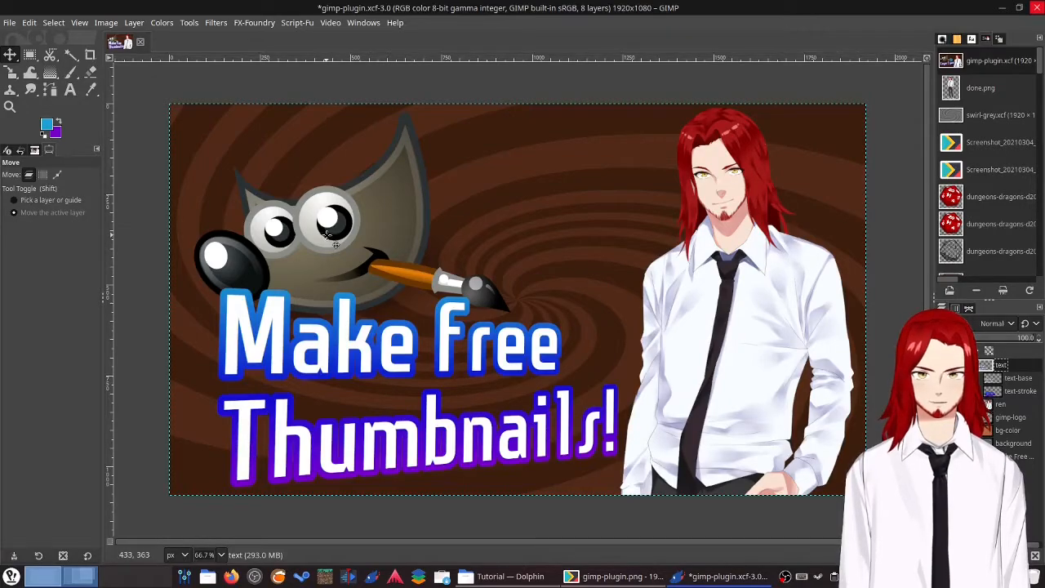
left_click(9, 71)
left_click(246, 184)
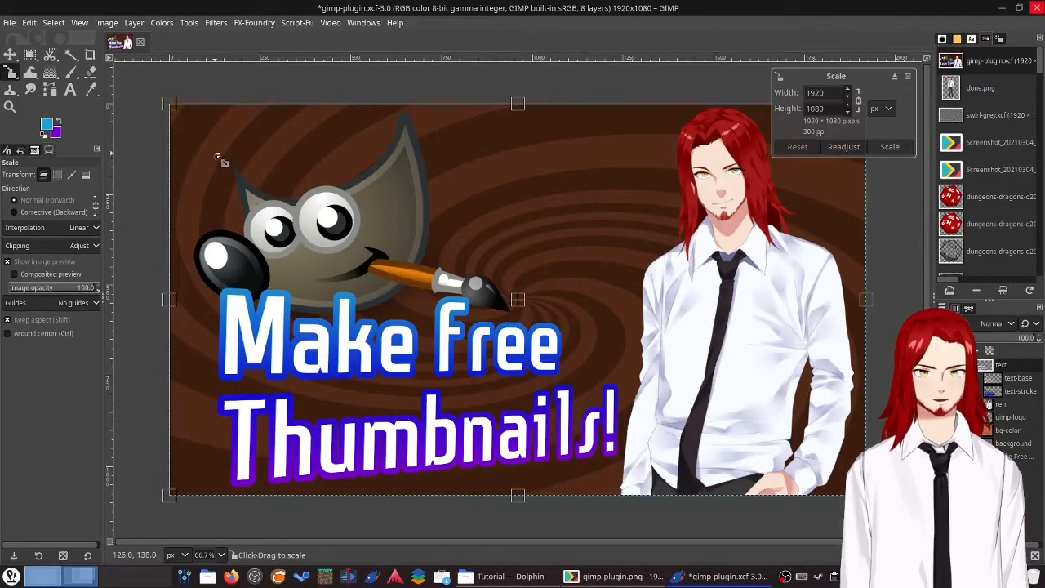
left_click_drag(216, 154, 227, 162)
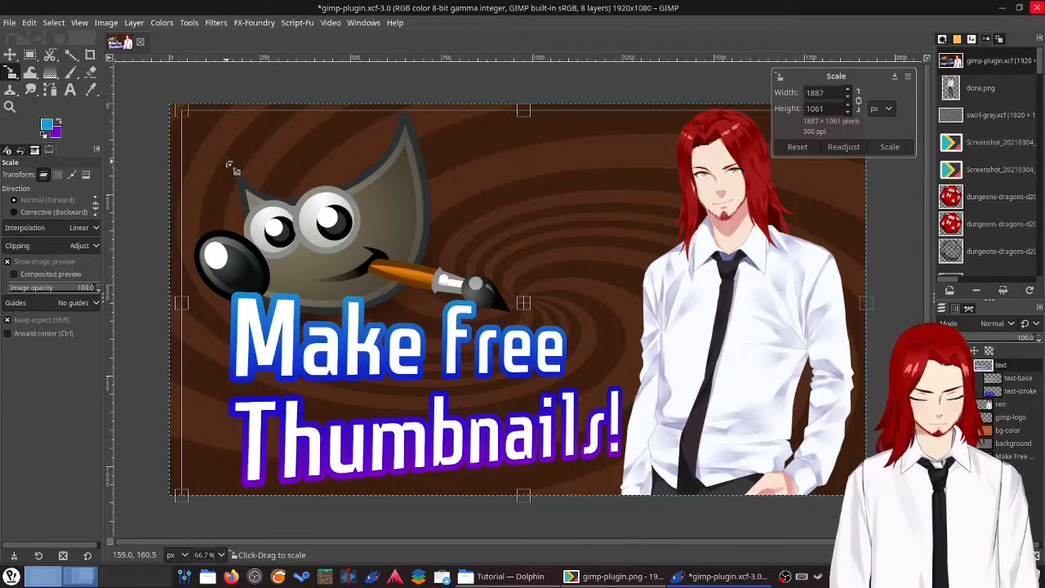
key("ctrl+z")
Scale the gimp-logo layer down to 939 × 939 px, keeping its proportions
left_click(995, 417)
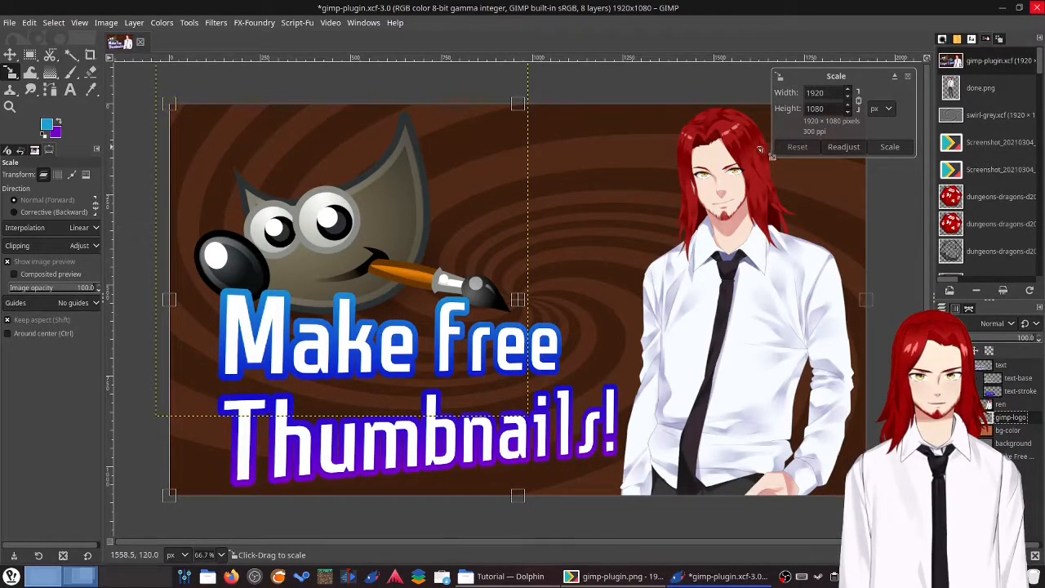
left_click(906, 77)
left_click_drag(208, 145, 233, 158)
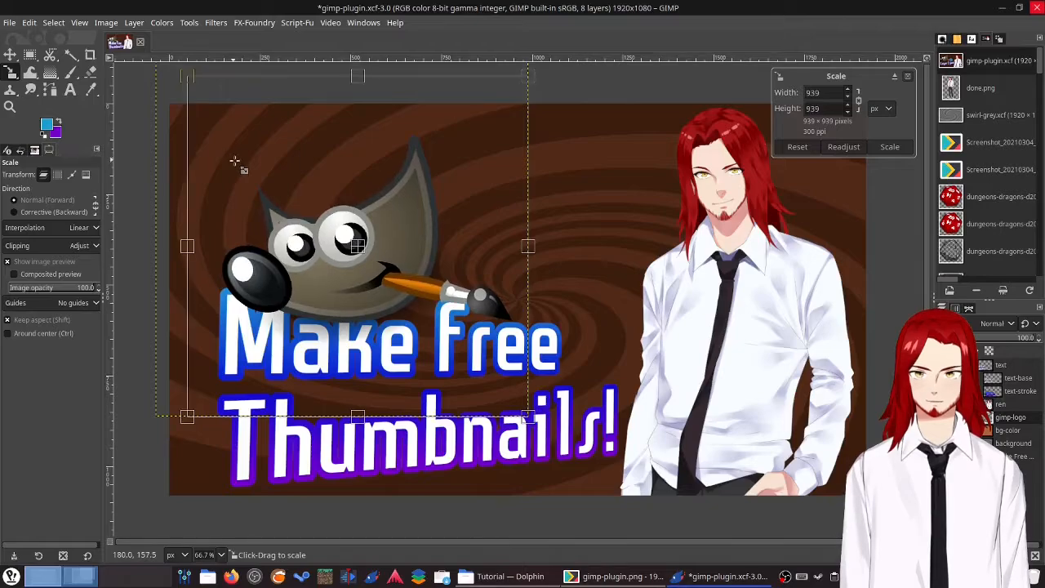
left_click(889, 146)
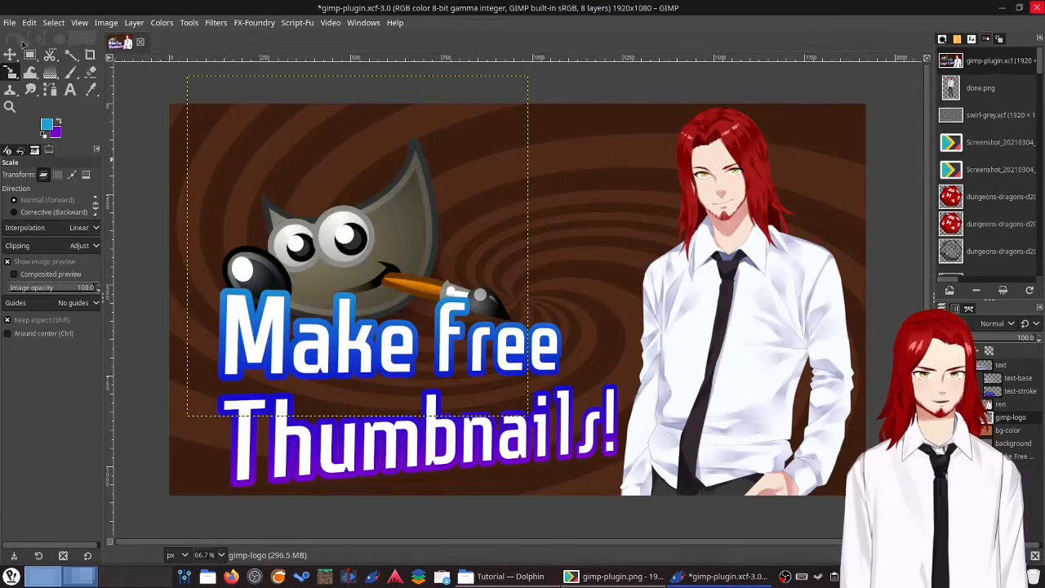
Move the GIMP logo right to sit centred above the title and raise its layer above the text group
left_click(10, 54)
left_click_drag(446, 370, 429, 356)
left_click_drag(352, 245, 426, 248)
left_click_drag(1012, 417, 1030, 364)
left_click_drag(404, 254, 403, 262)
Enlarge the gimp-logo layer and reposition it so its lower edge slightly overlaps the "Make Free" line
mouse_move(738, 572)
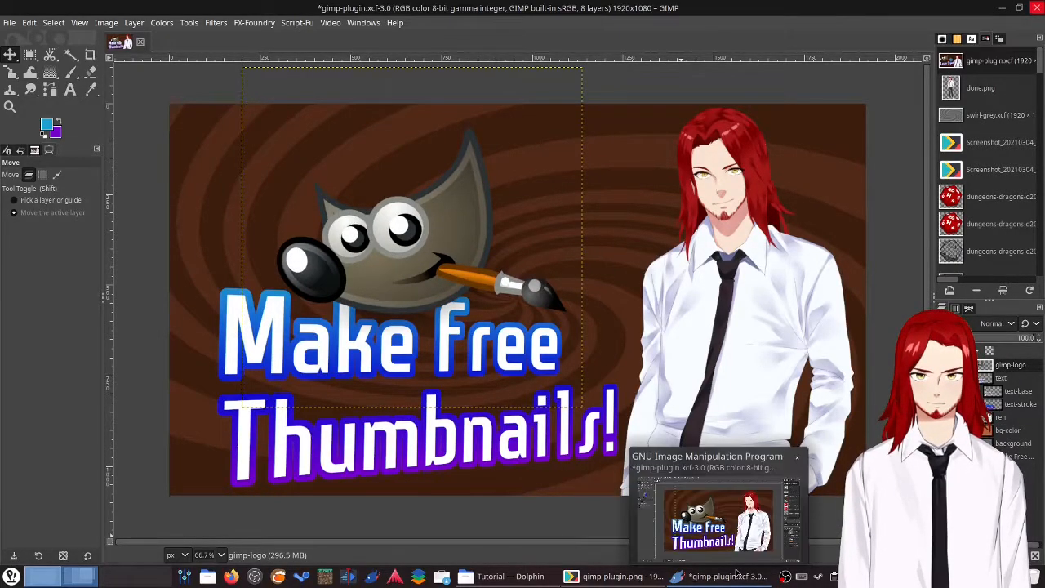
left_click(12, 72)
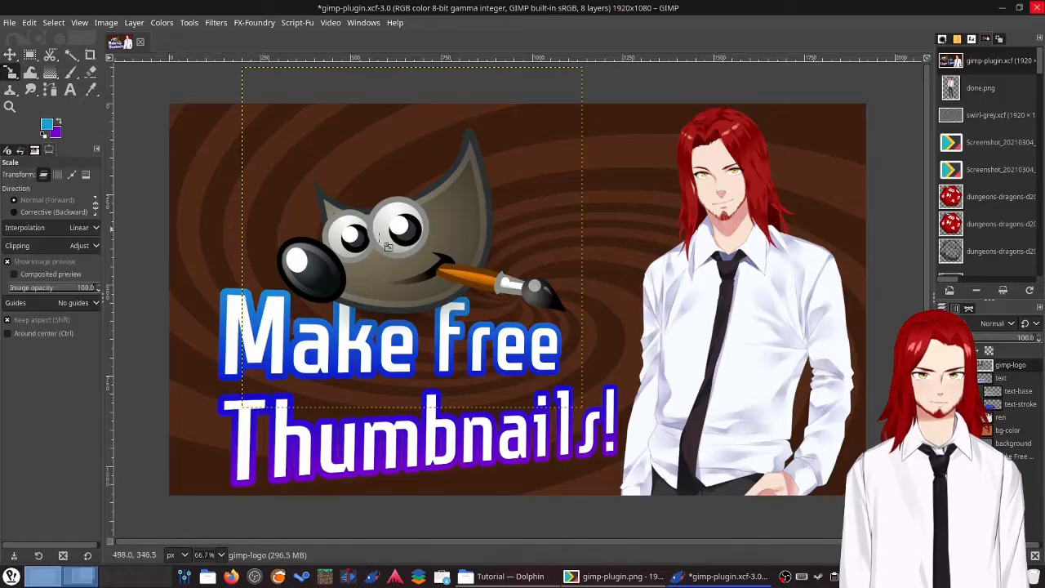
left_click(326, 192)
left_click_drag(326, 192, 250, 145)
left_click(889, 146)
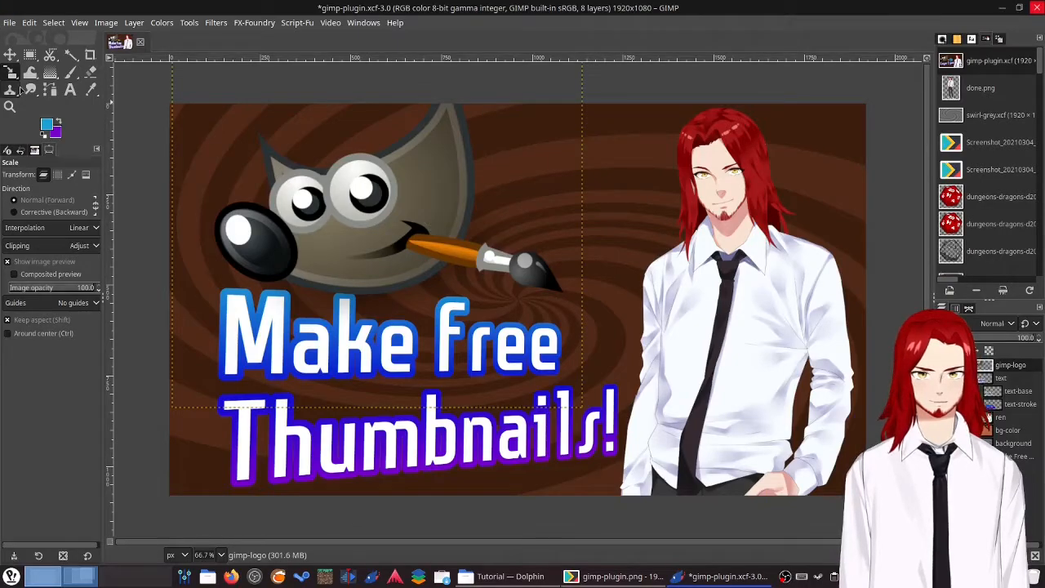
left_click(10, 54)
left_click_drag(403, 216, 435, 226)
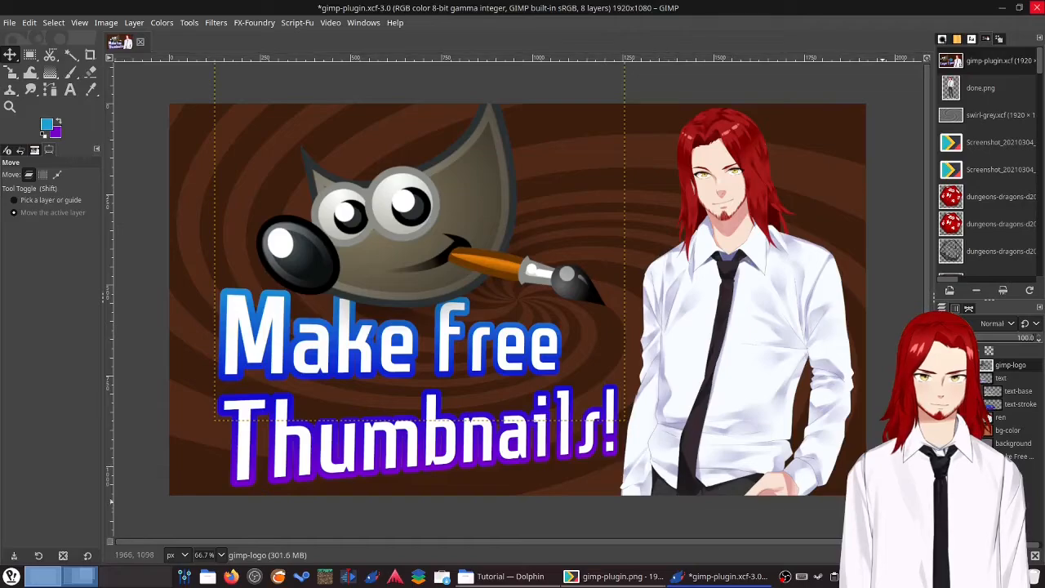
left_click_drag(451, 260, 454, 265)
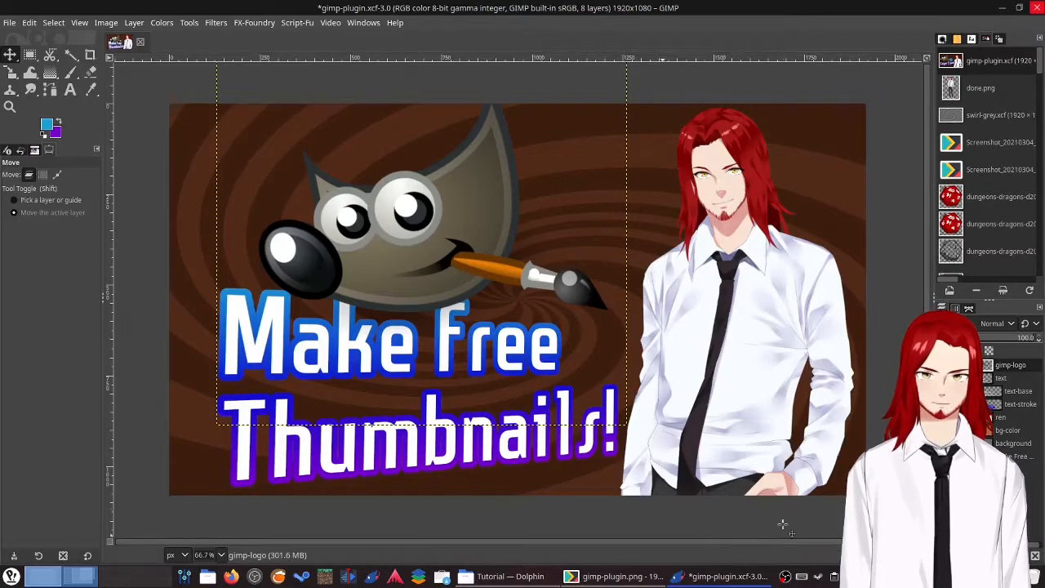
Add linux-video-overlay.png to the thumbnail as a layer and raise it above the gimp-logo layer
left_click(1004, 378)
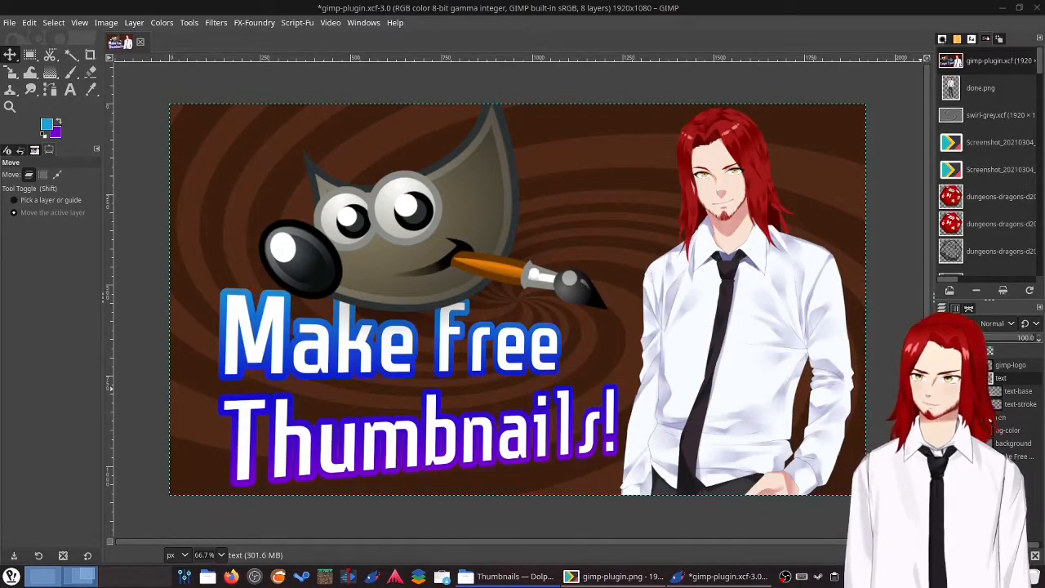
left_click_drag(1044, 310, 422, 187)
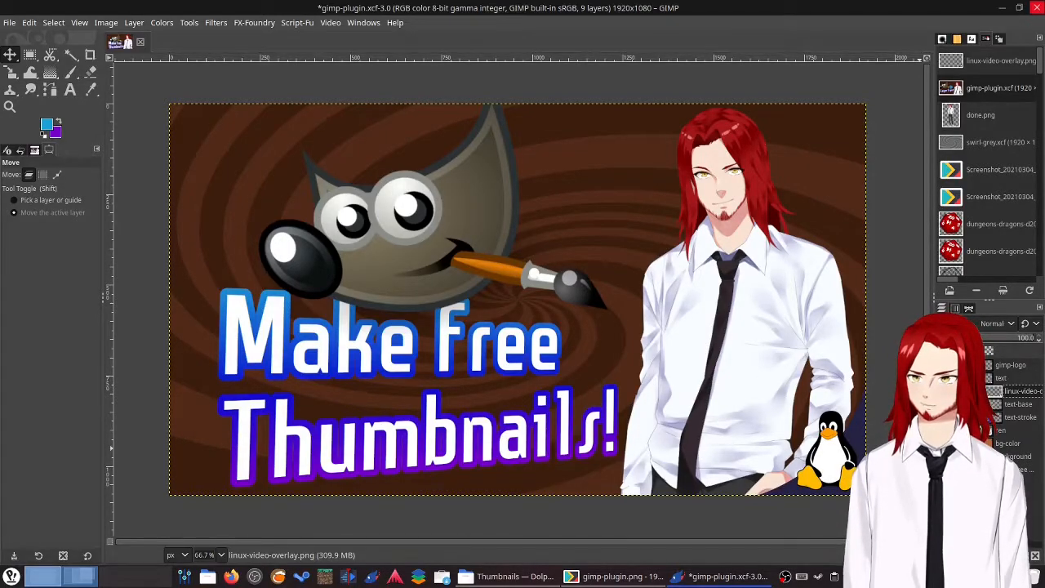
left_click_drag(1005, 392, 1005, 365)
Try windows-video-overlay.png as a layer with the Linux overlay hidden, delete it and show the Linux overlay again
left_click(944, 365)
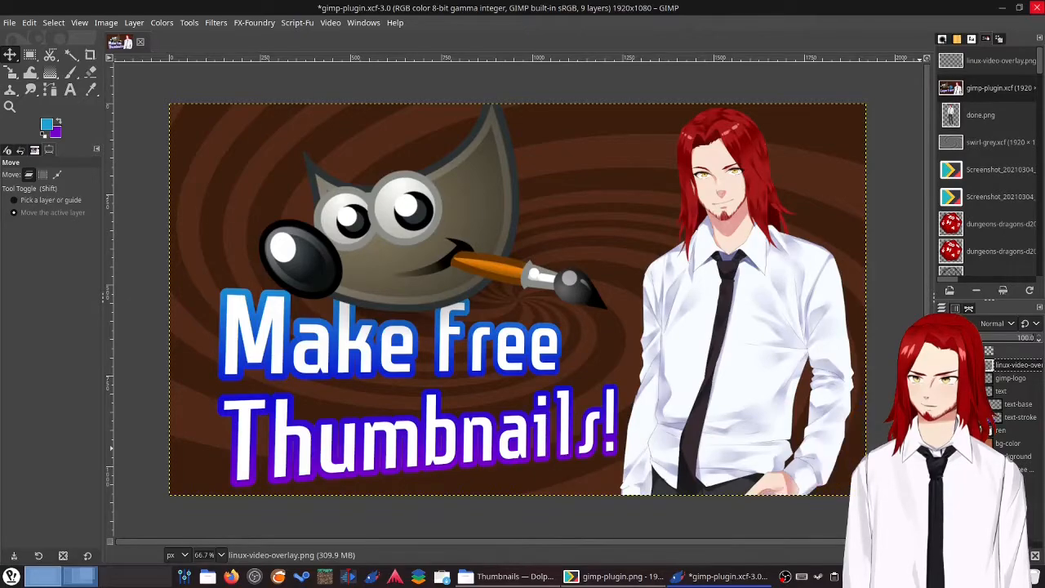
left_click_drag(891, 354, 626, 300)
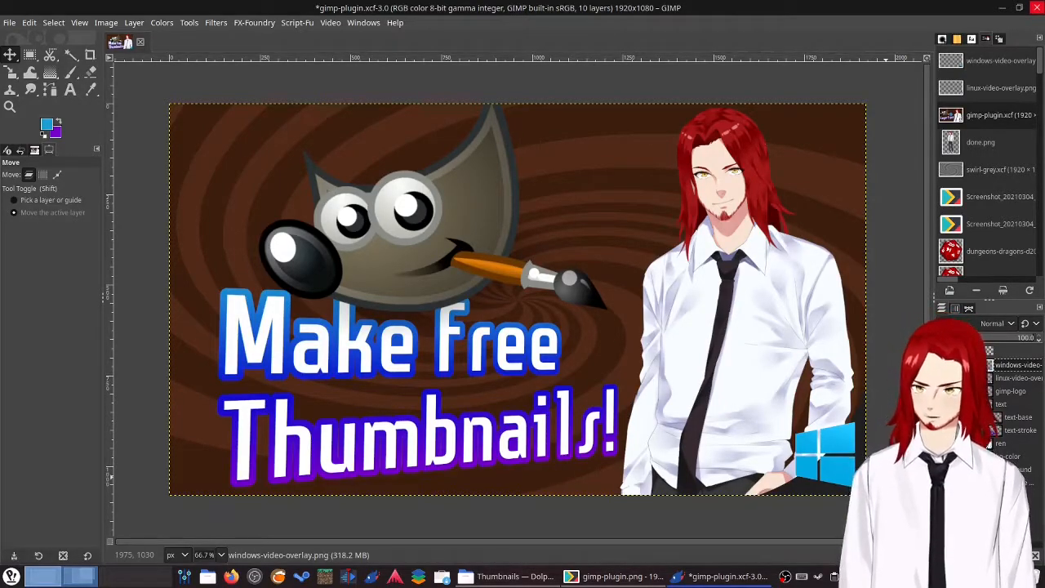
left_click(1035, 556)
left_click(943, 364)
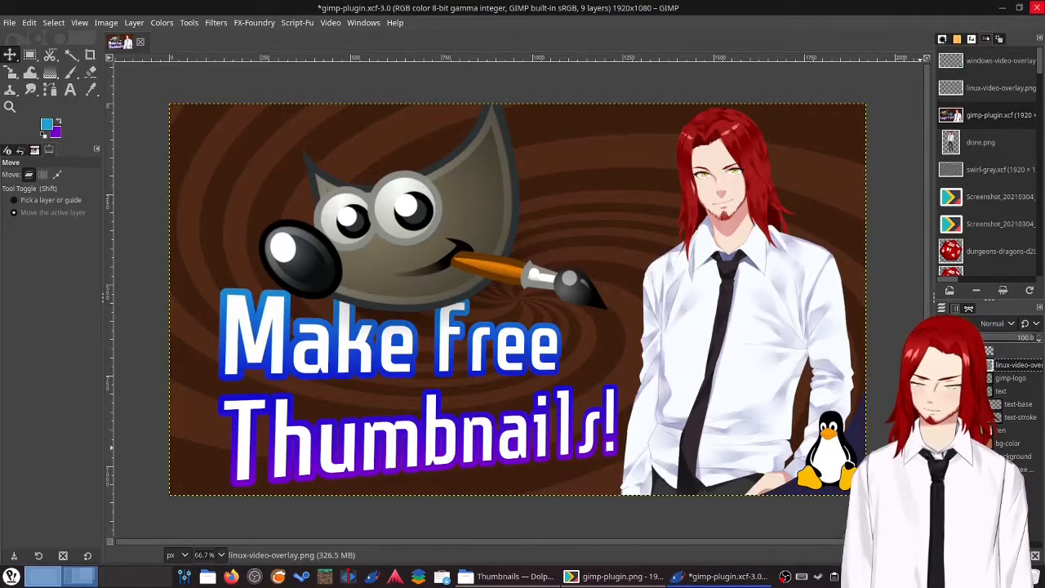